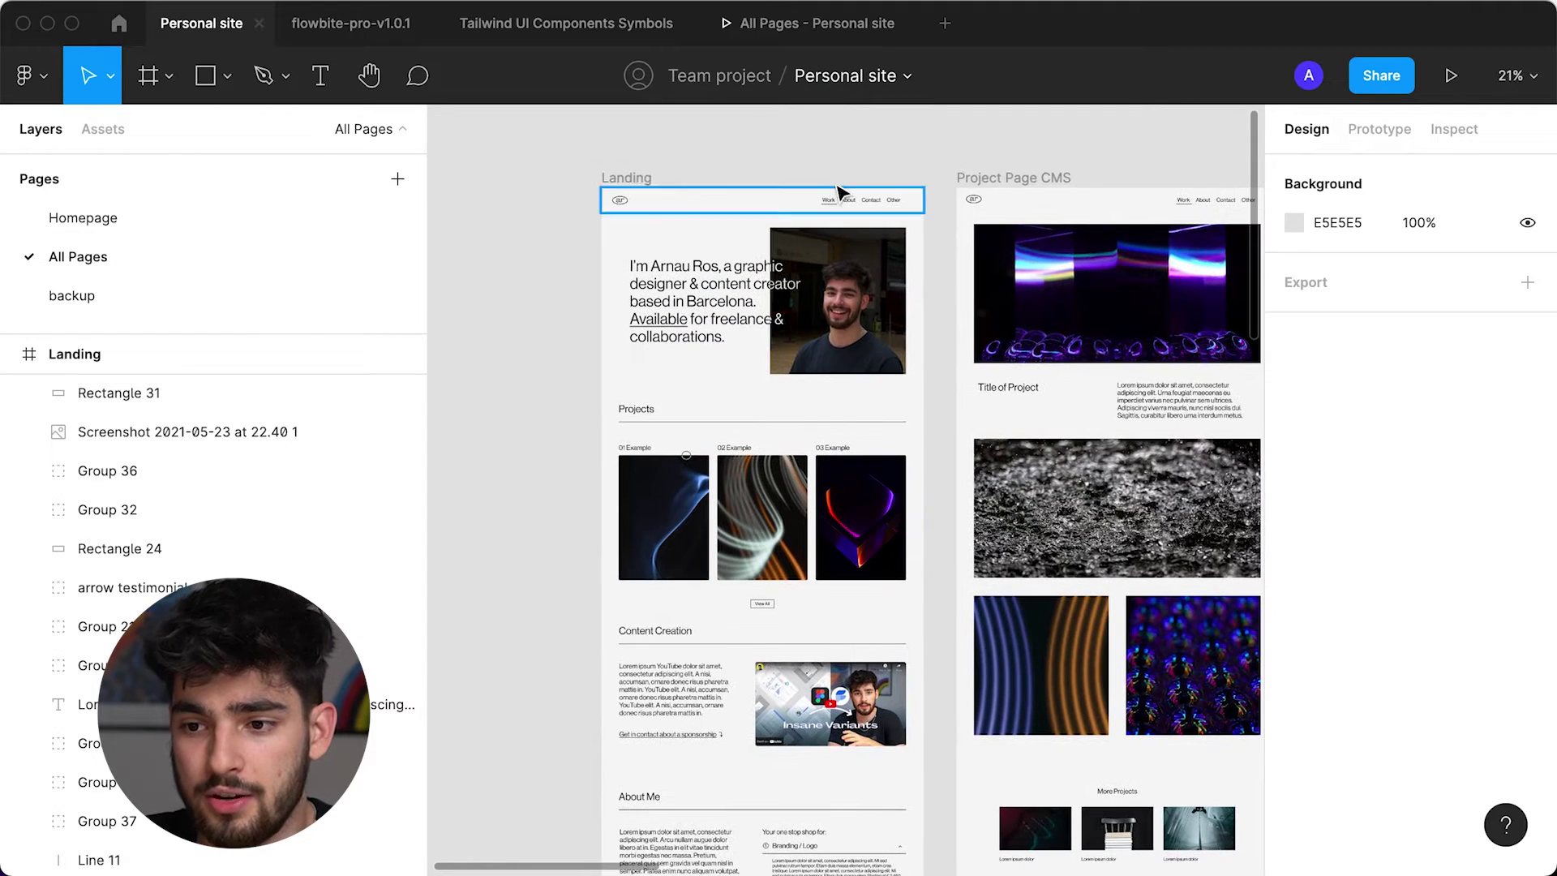
{"action": "scroll", "coordinate": [701, 229], "scroll_direction": "up", "scroll_amount": 3, "text": "ctrl"}
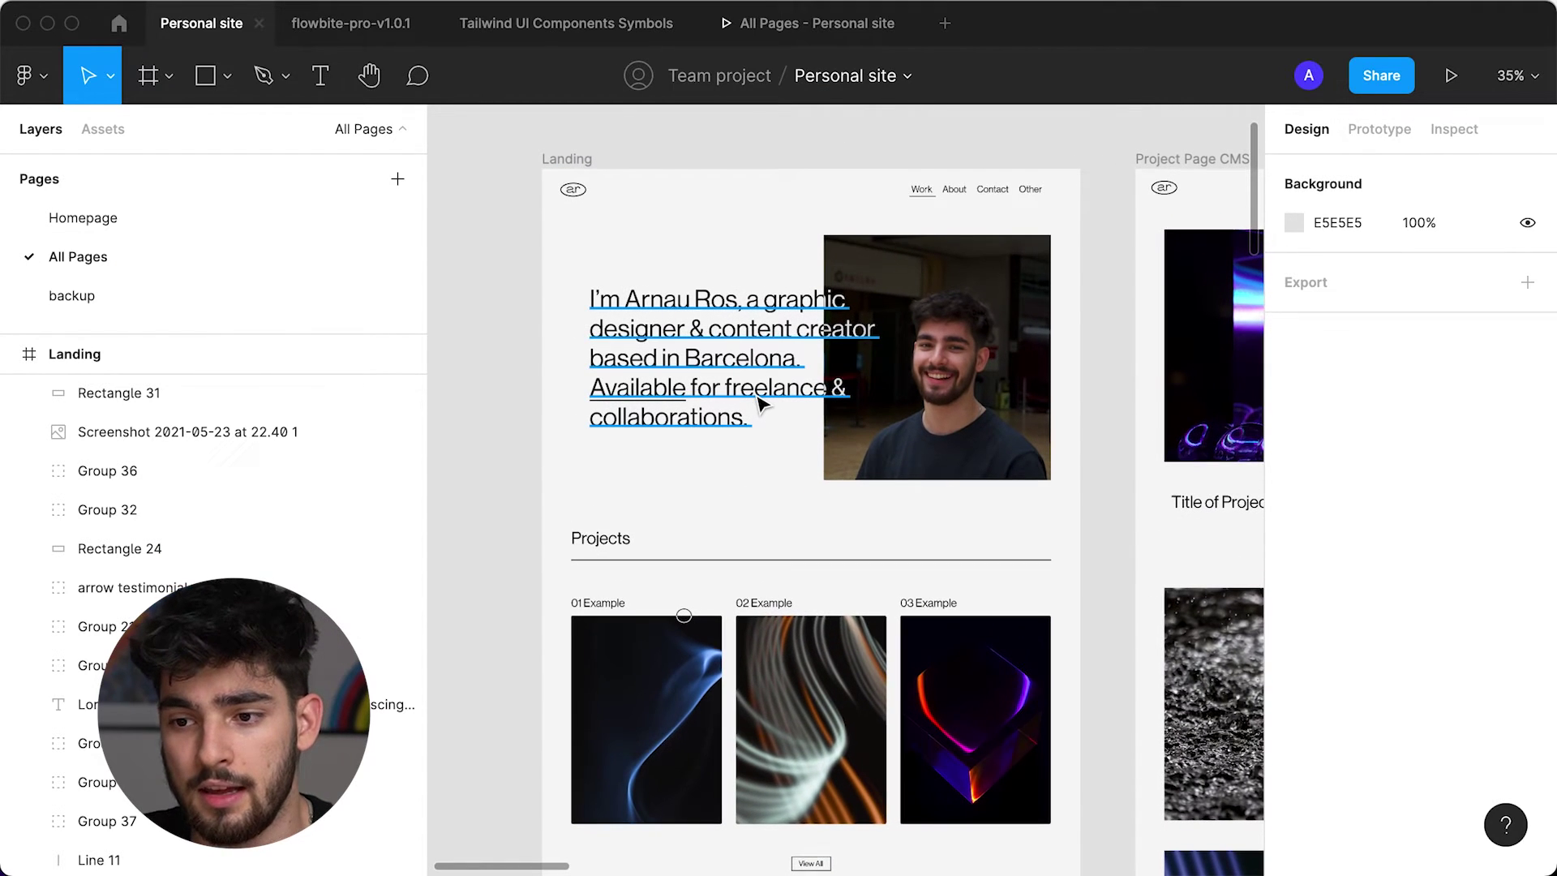
Scroll down the Figma Landing frame past the contact form to Recent Blogs, newsletter and footer.
{"action": "scroll", "coordinate": [793, 391], "scroll_direction": "down", "scroll_amount": 3}
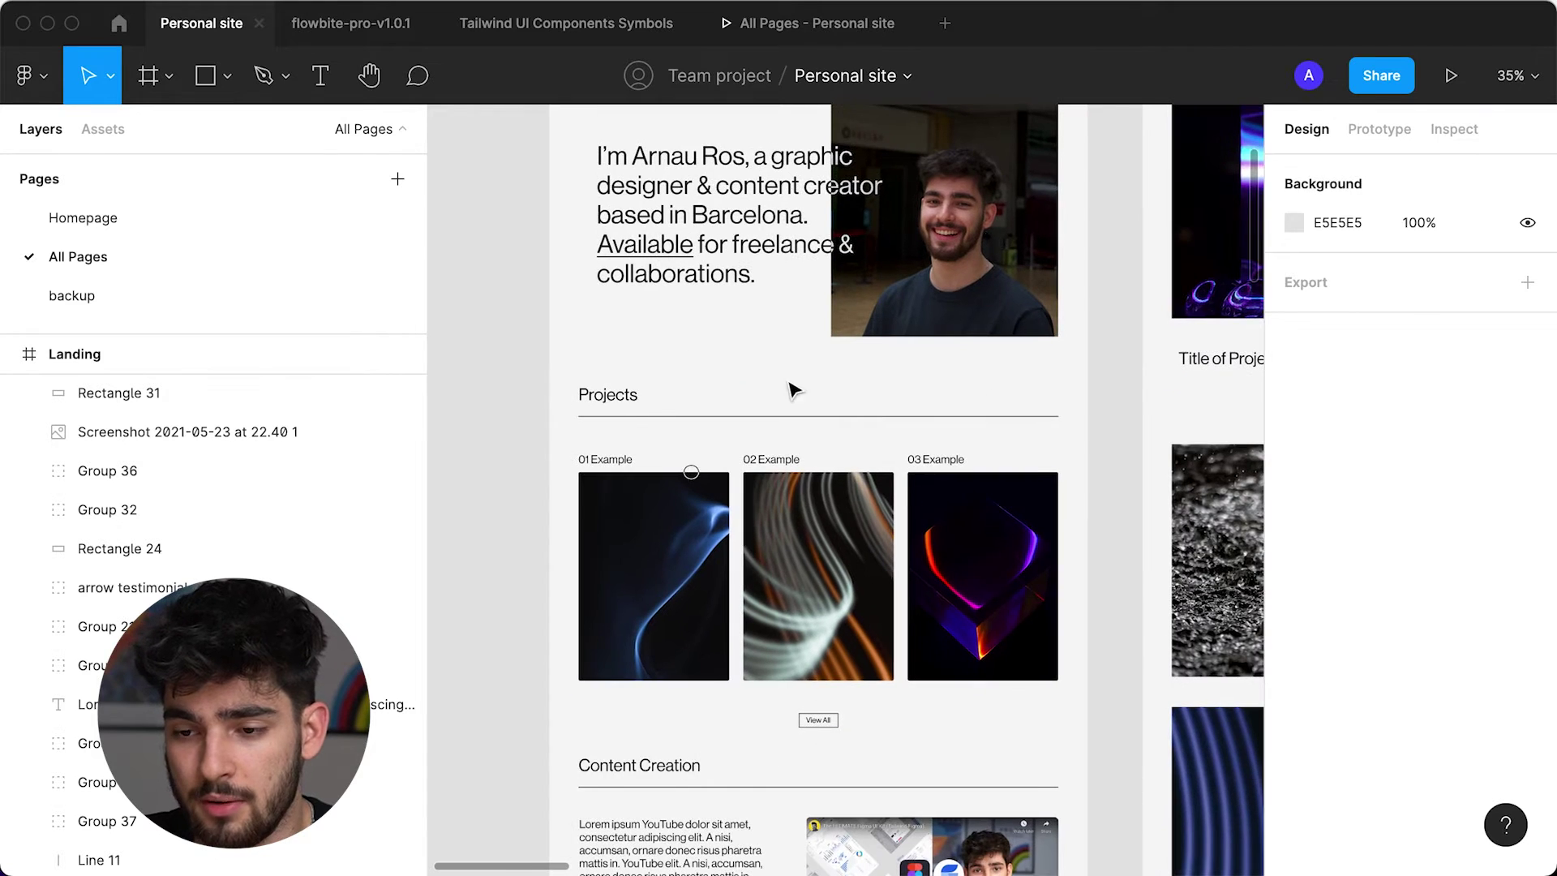
{"action": "scroll", "coordinate": [1062, 684], "scroll_direction": "down", "scroll_amount": 5}
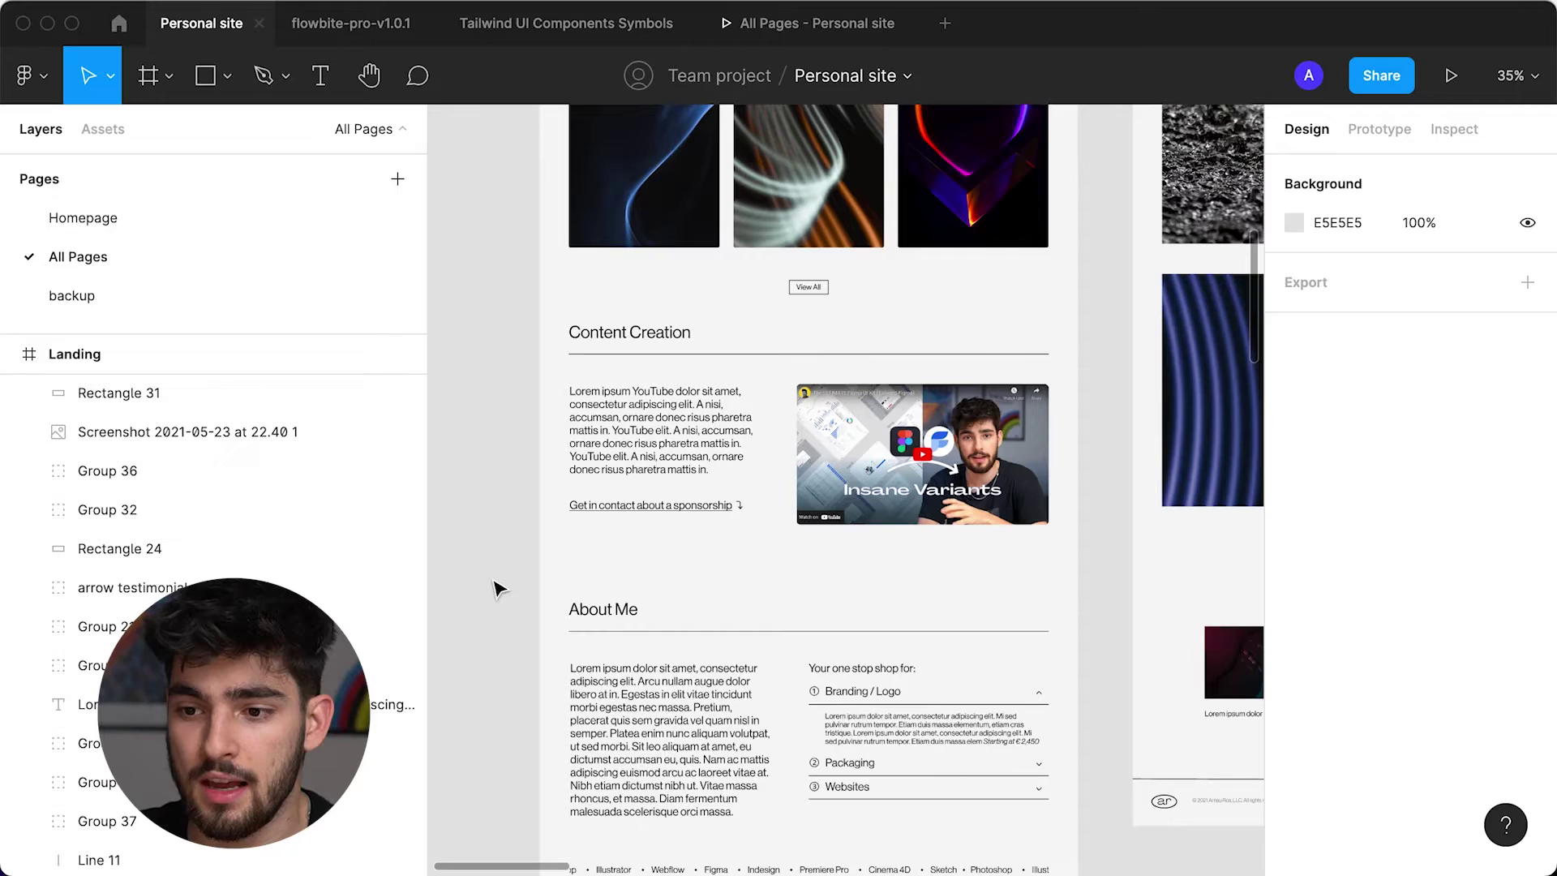
{"action": "scroll", "coordinate": [750, 484], "scroll_direction": "down", "scroll_amount": 5}
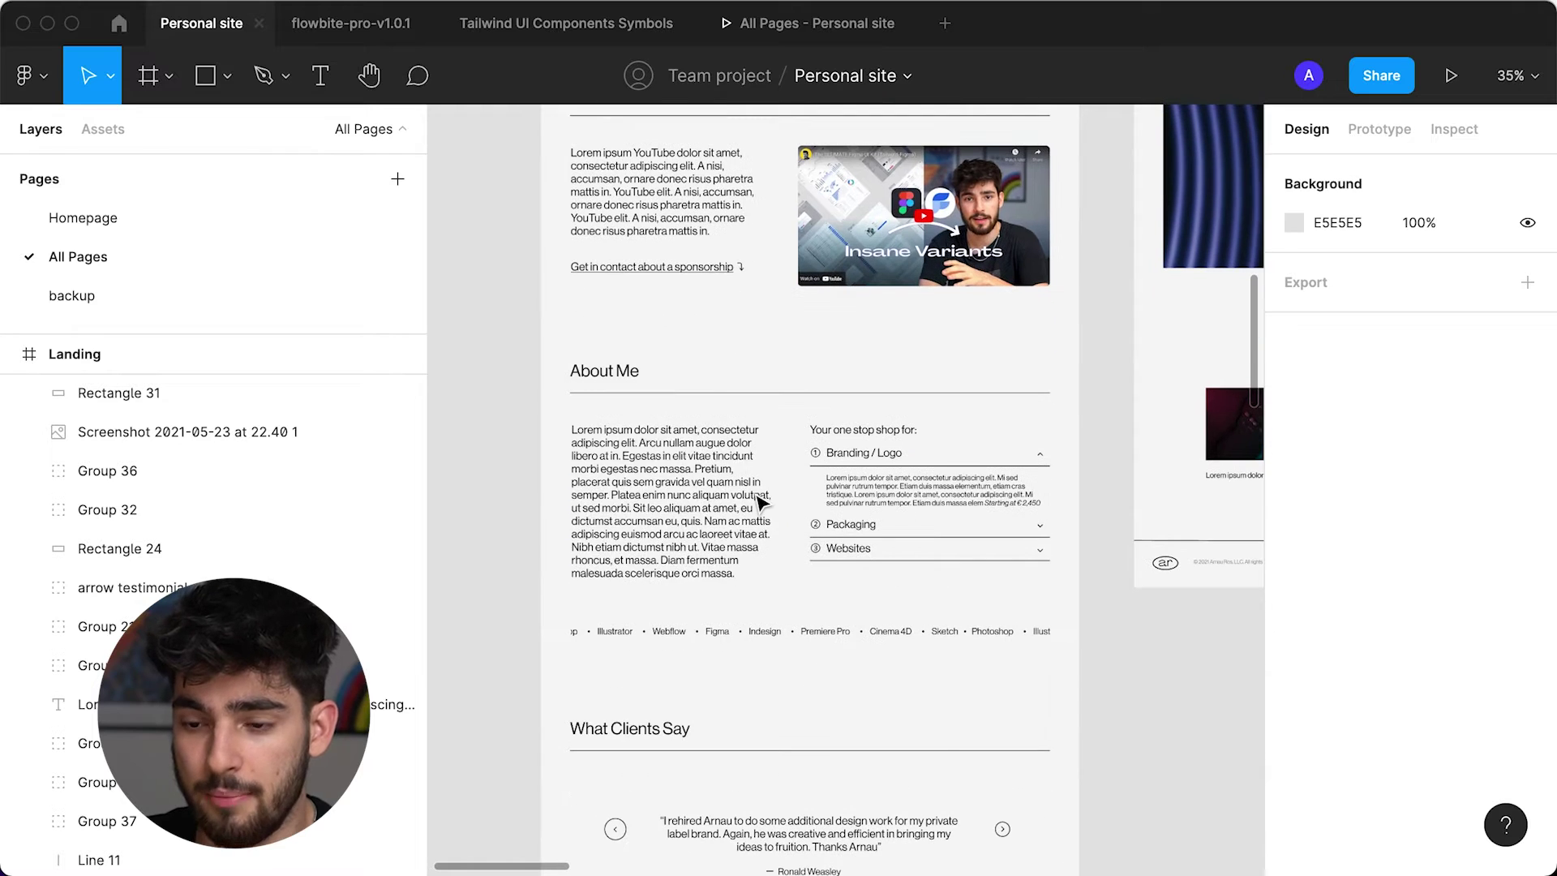
{"action": "scroll", "coordinate": [801, 571], "scroll_direction": "up", "scroll_amount": 2}
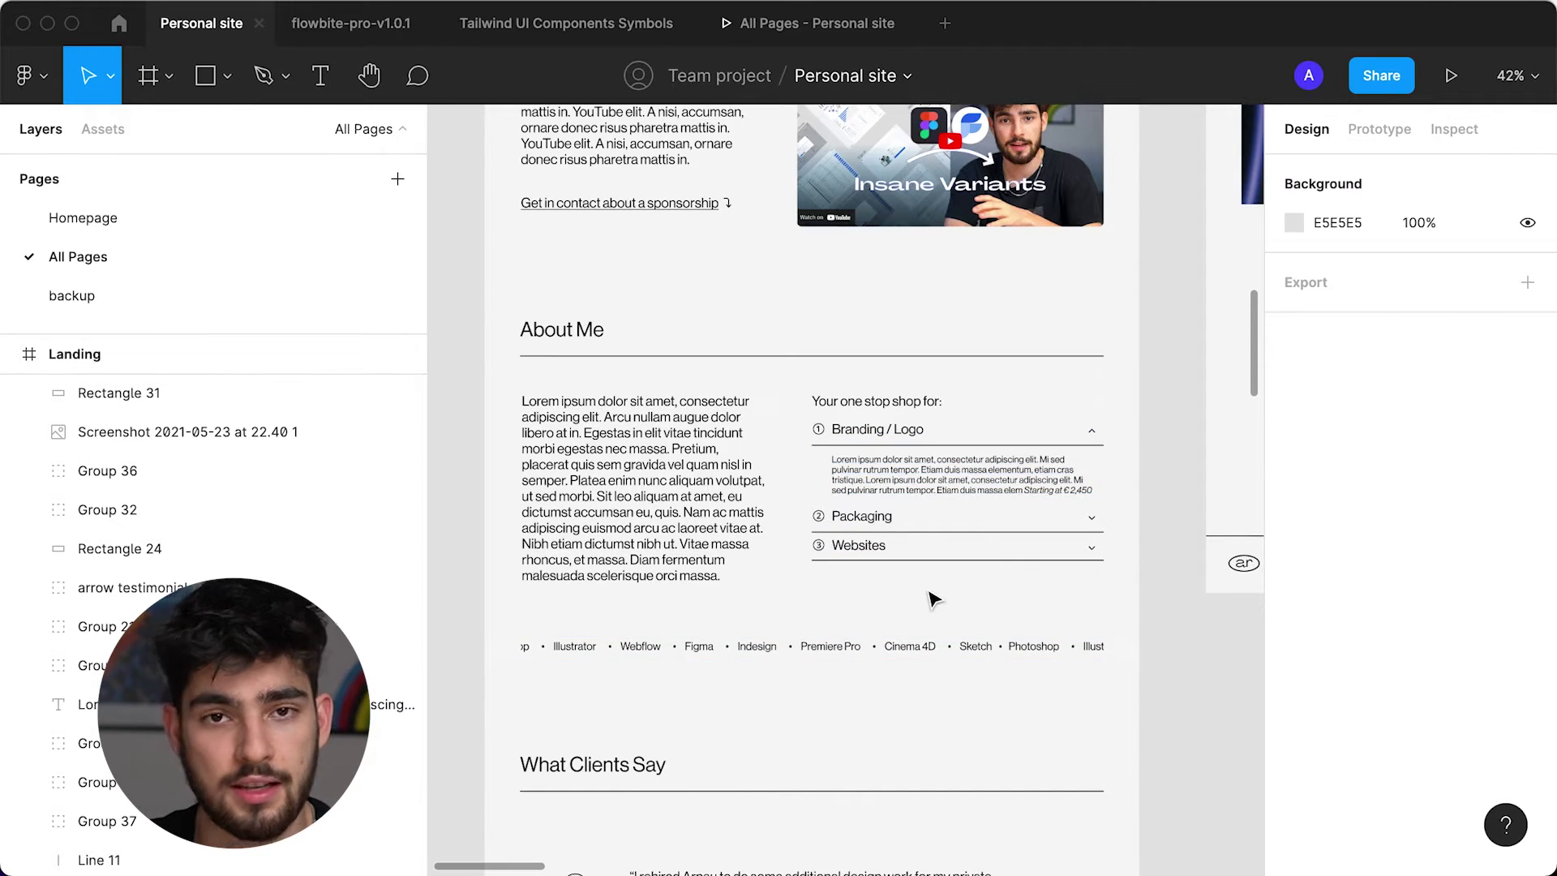
{"action": "scroll", "coordinate": [933, 600], "scroll_direction": "down", "scroll_amount": 3}
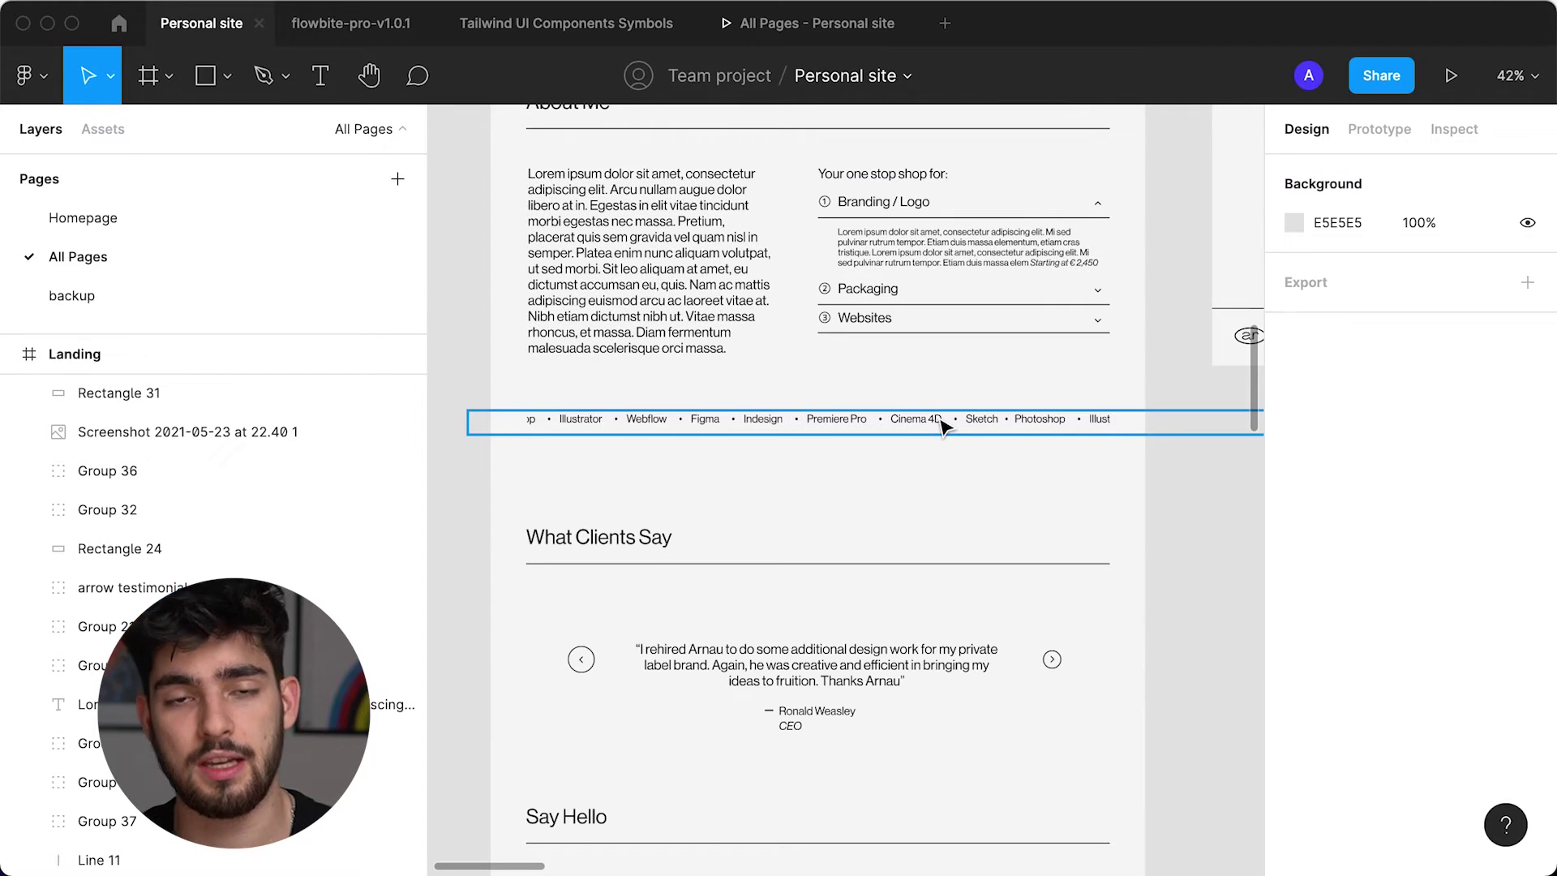
{"action": "scroll", "coordinate": [943, 426], "scroll_direction": "down", "scroll_amount": 1}
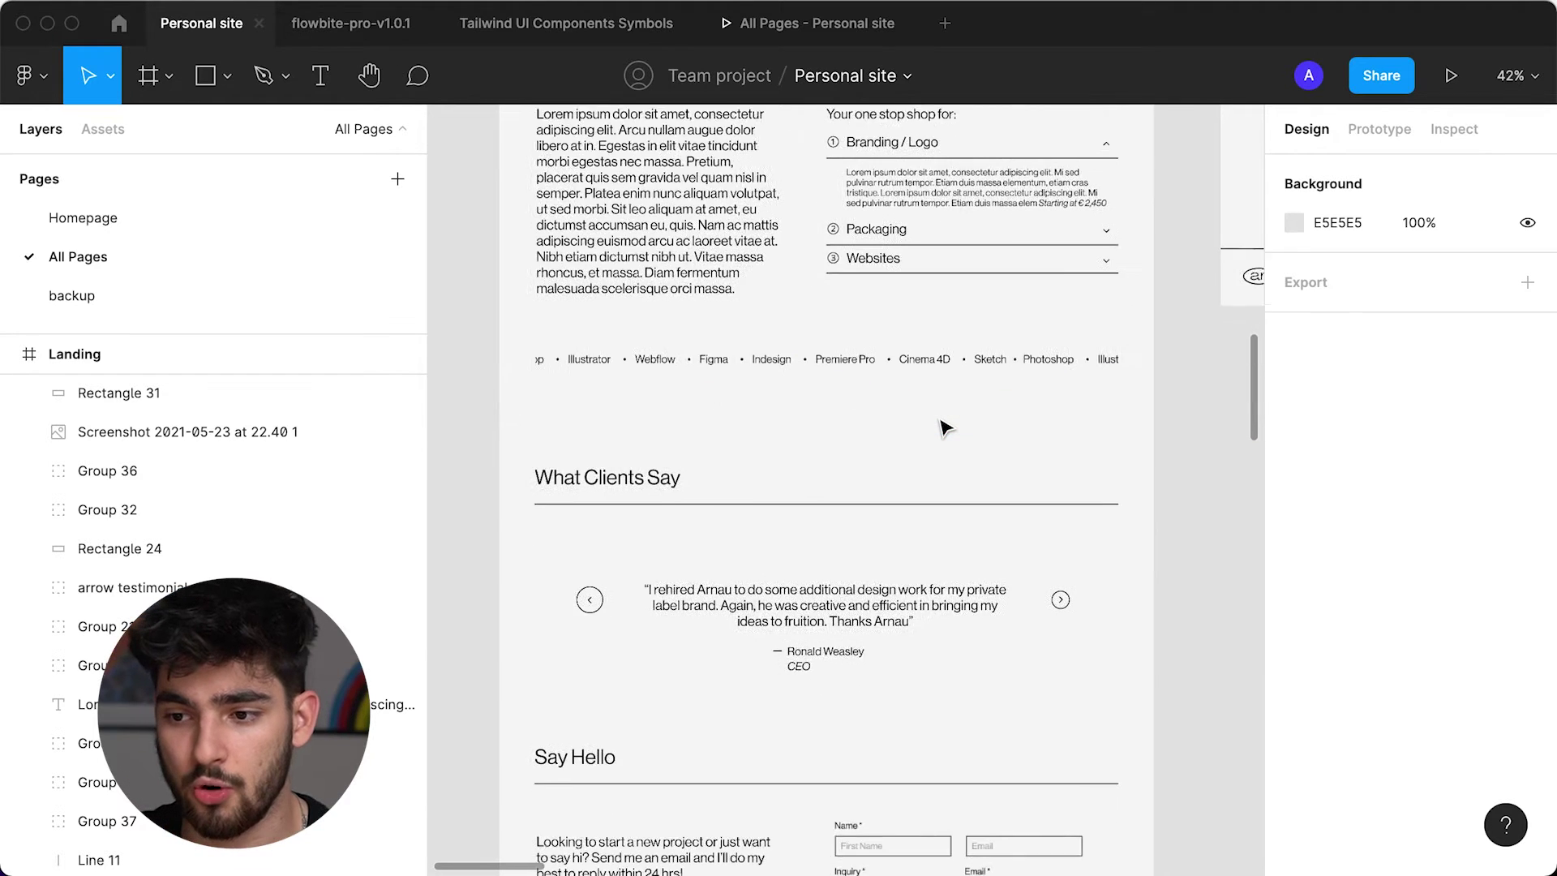
{"action": "scroll", "coordinate": [944, 427], "scroll_direction": "down", "scroll_amount": 3}
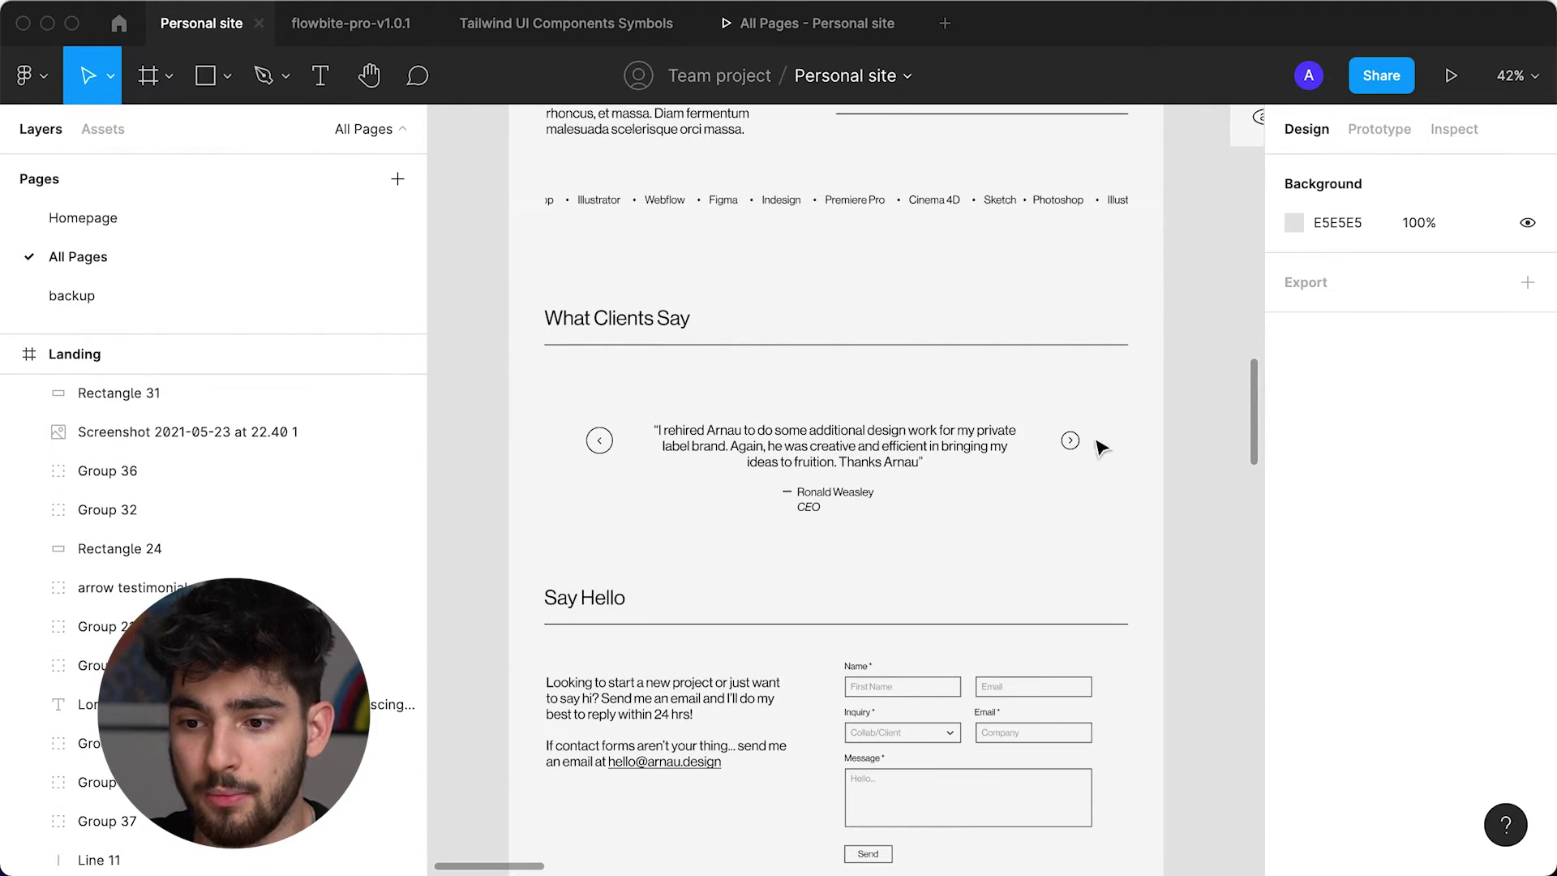
{"action": "scroll", "coordinate": [791, 689], "scroll_direction": "down", "scroll_amount": 3}
{"action": "scroll", "coordinate": [994, 514], "scroll_direction": "down", "scroll_amount": 3}
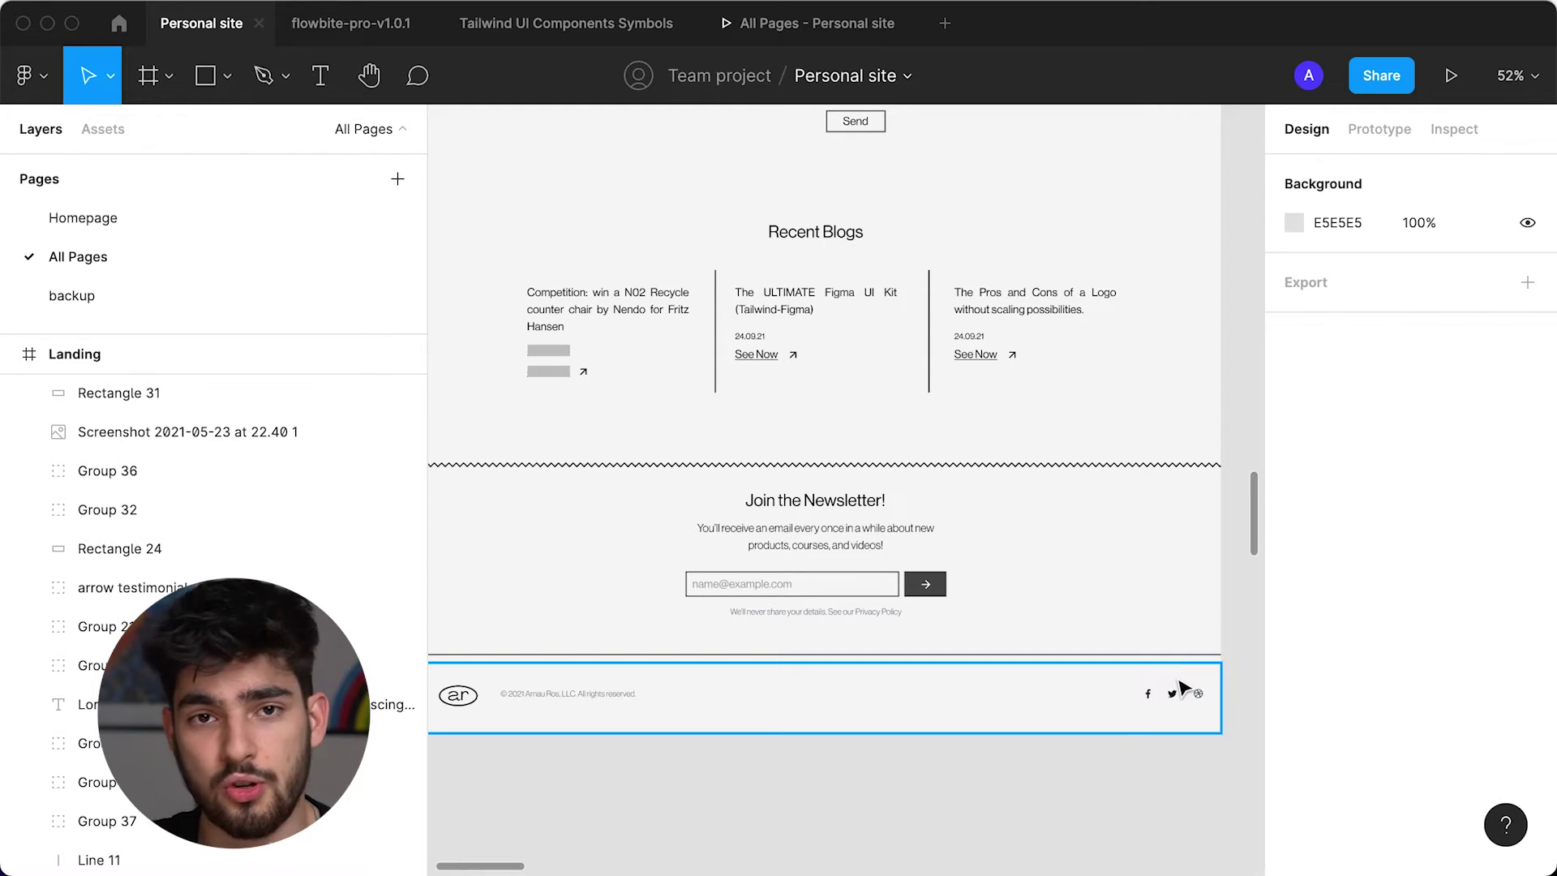
Pan right to the Project Page CMS frame and scroll down to its More Projects row.
{"action": "scroll", "coordinate": [1181, 687], "scroll_direction": "up", "scroll_amount": 3}
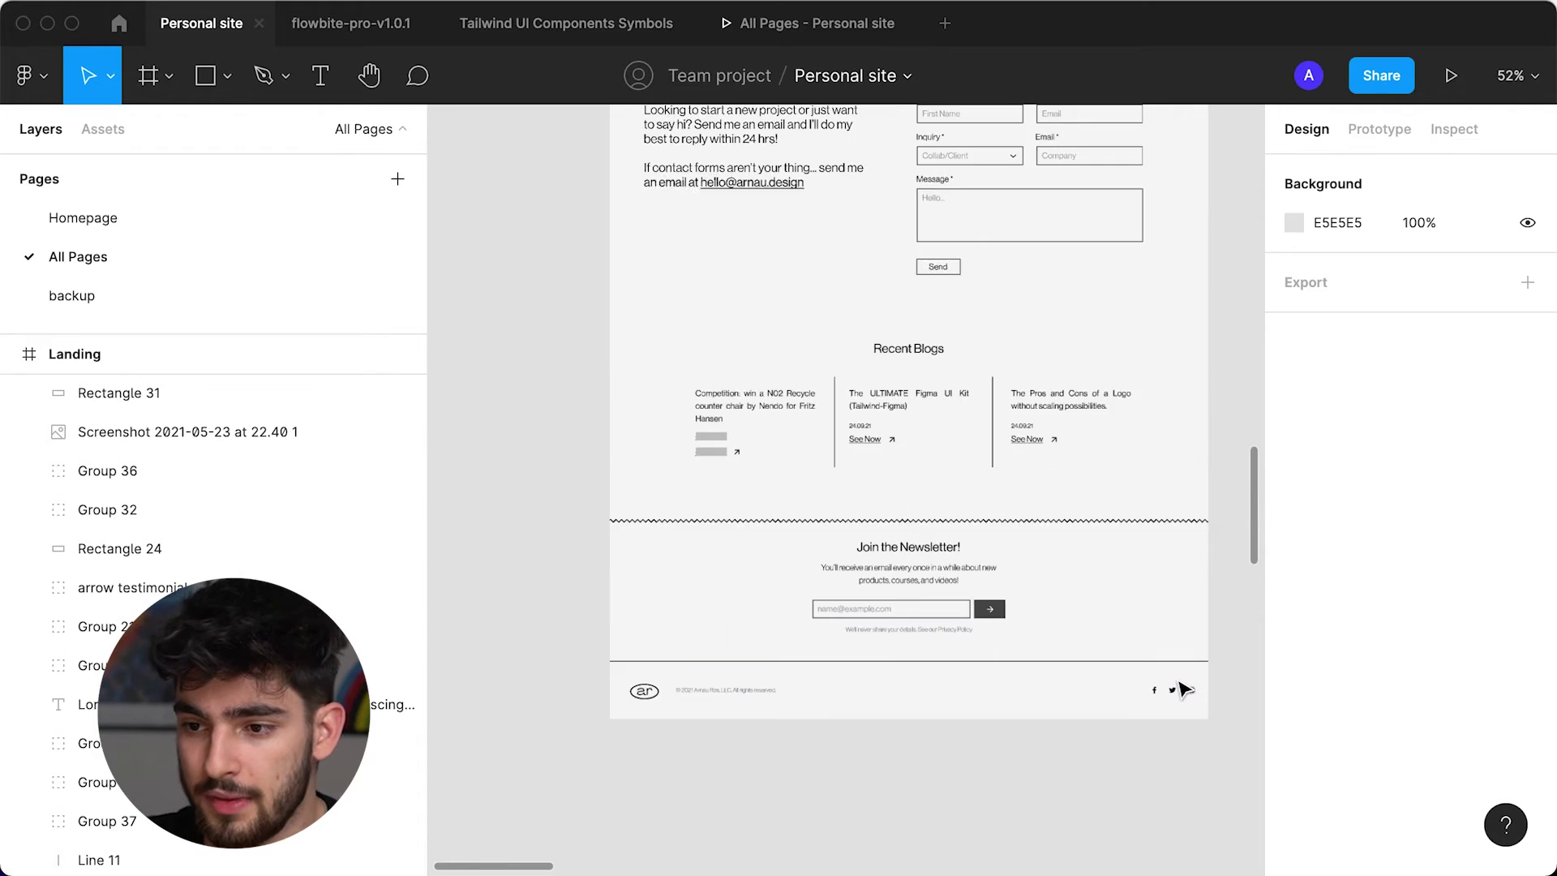
{"action": "scroll", "coordinate": [1056, 674], "scroll_direction": "right", "scroll_amount": 10}
{"action": "scroll", "coordinate": [1057, 674], "scroll_direction": "down", "scroll_amount": 2}
{"action": "scroll", "coordinate": [1057, 674], "scroll_direction": "up", "scroll_amount": 3}
{"action": "scroll", "coordinate": [1056, 674], "scroll_direction": "right", "scroll_amount": 6}
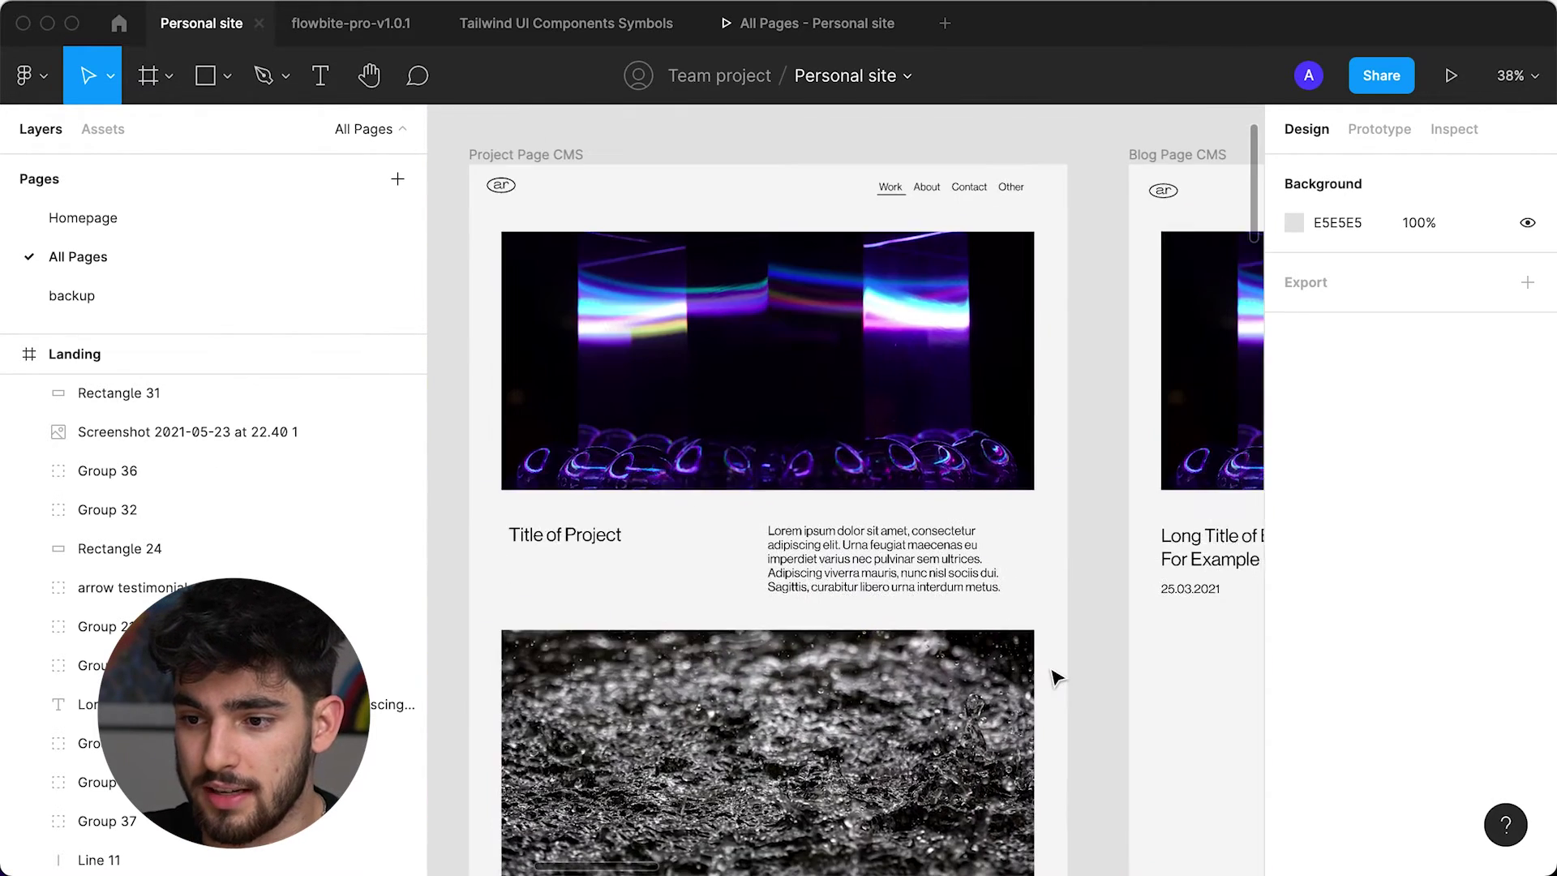
{"action": "scroll", "coordinate": [973, 527], "scroll_direction": "left", "scroll_amount": 2}
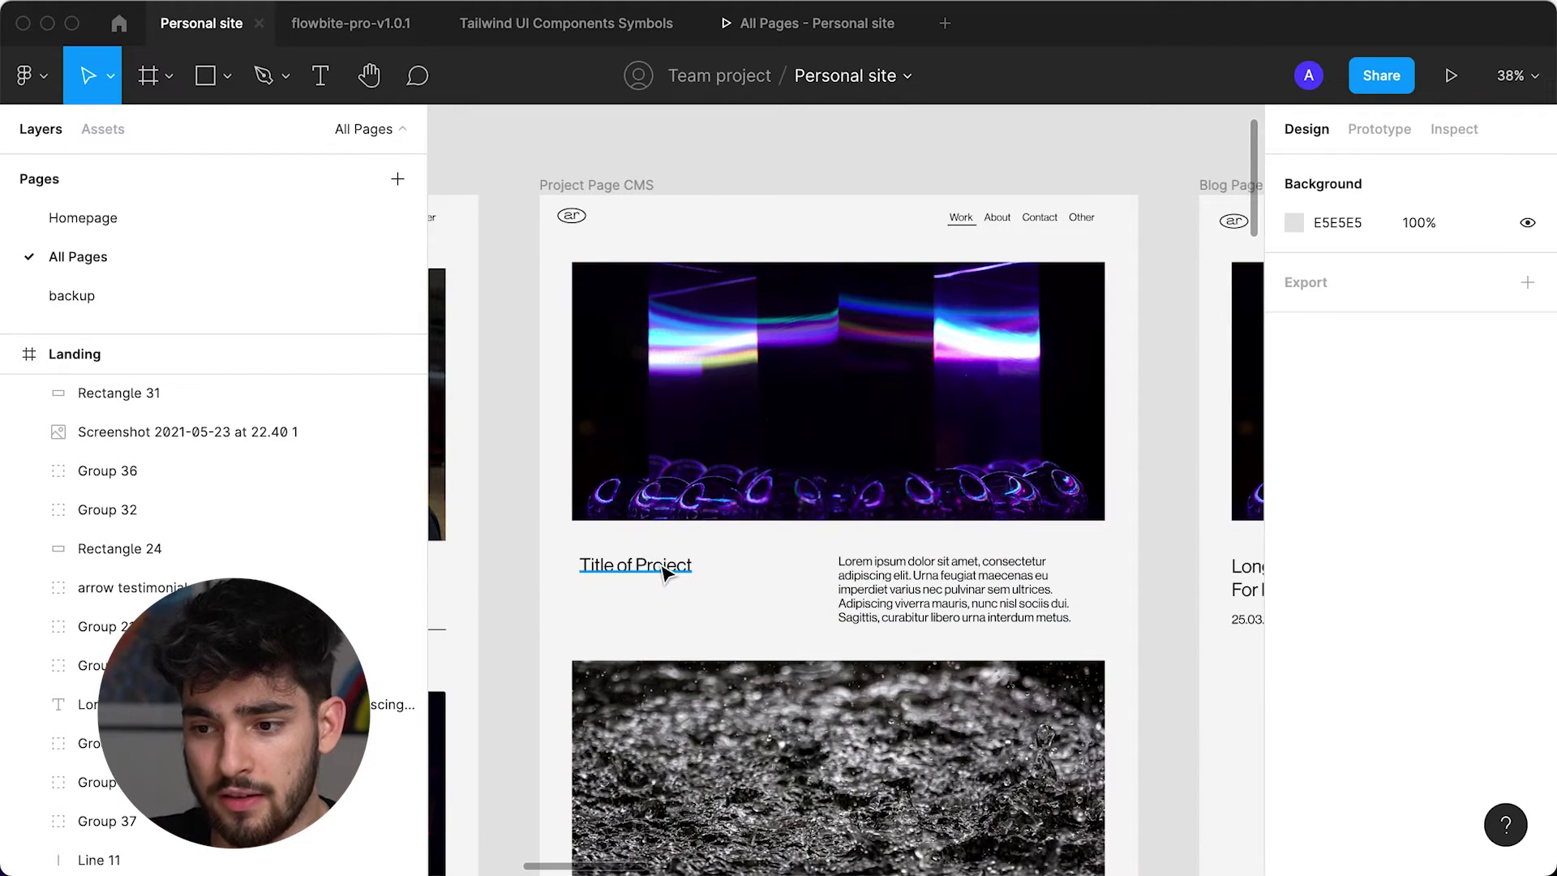
{"action": "scroll", "coordinate": [938, 600], "scroll_direction": "down", "scroll_amount": 10}
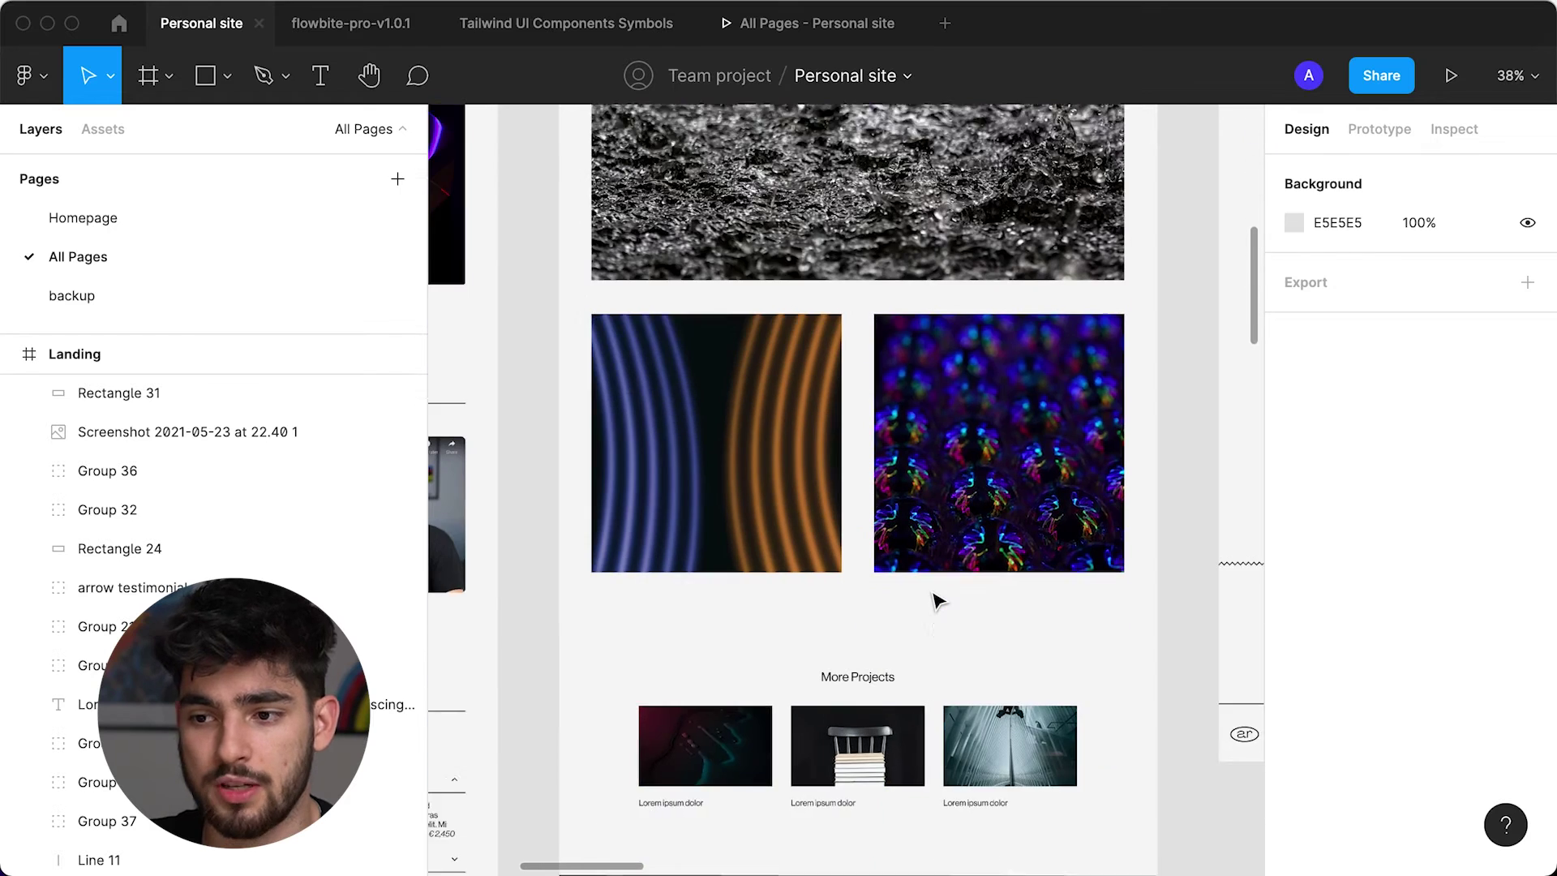
{"action": "scroll", "coordinate": [938, 601], "scroll_direction": "down", "scroll_amount": 2}
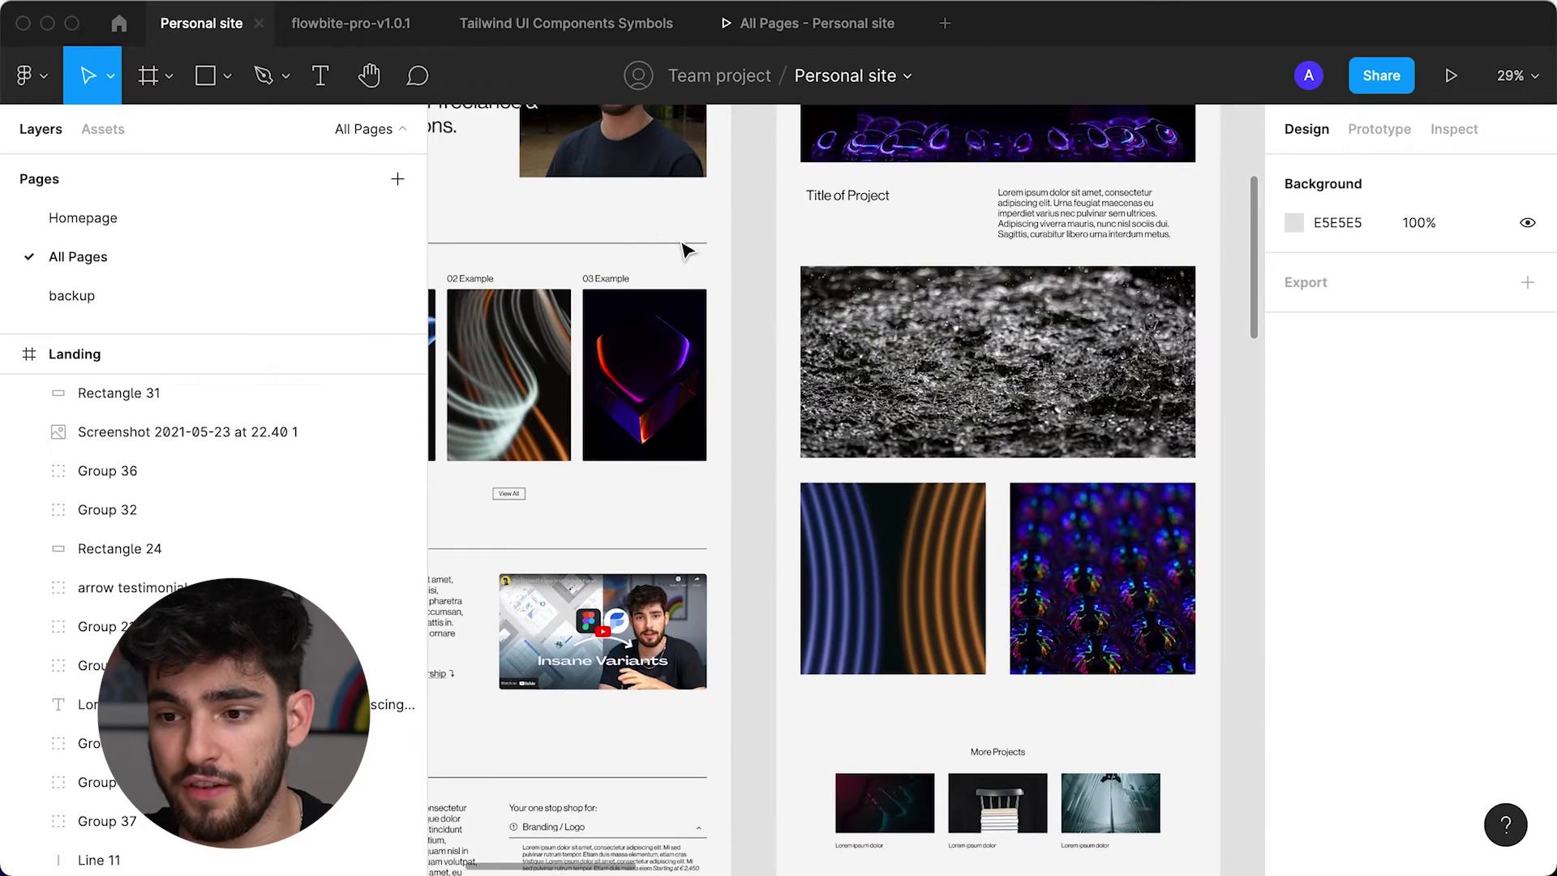
Scroll to the top of the Webflow Home page to show the hero heading beside the portrait.
{"action": "scroll", "coordinate": [685, 250], "scroll_direction": "up", "scroll_amount": 5}
{"action": "scroll", "coordinate": [685, 250], "scroll_direction": "up", "scroll_amount": 4}
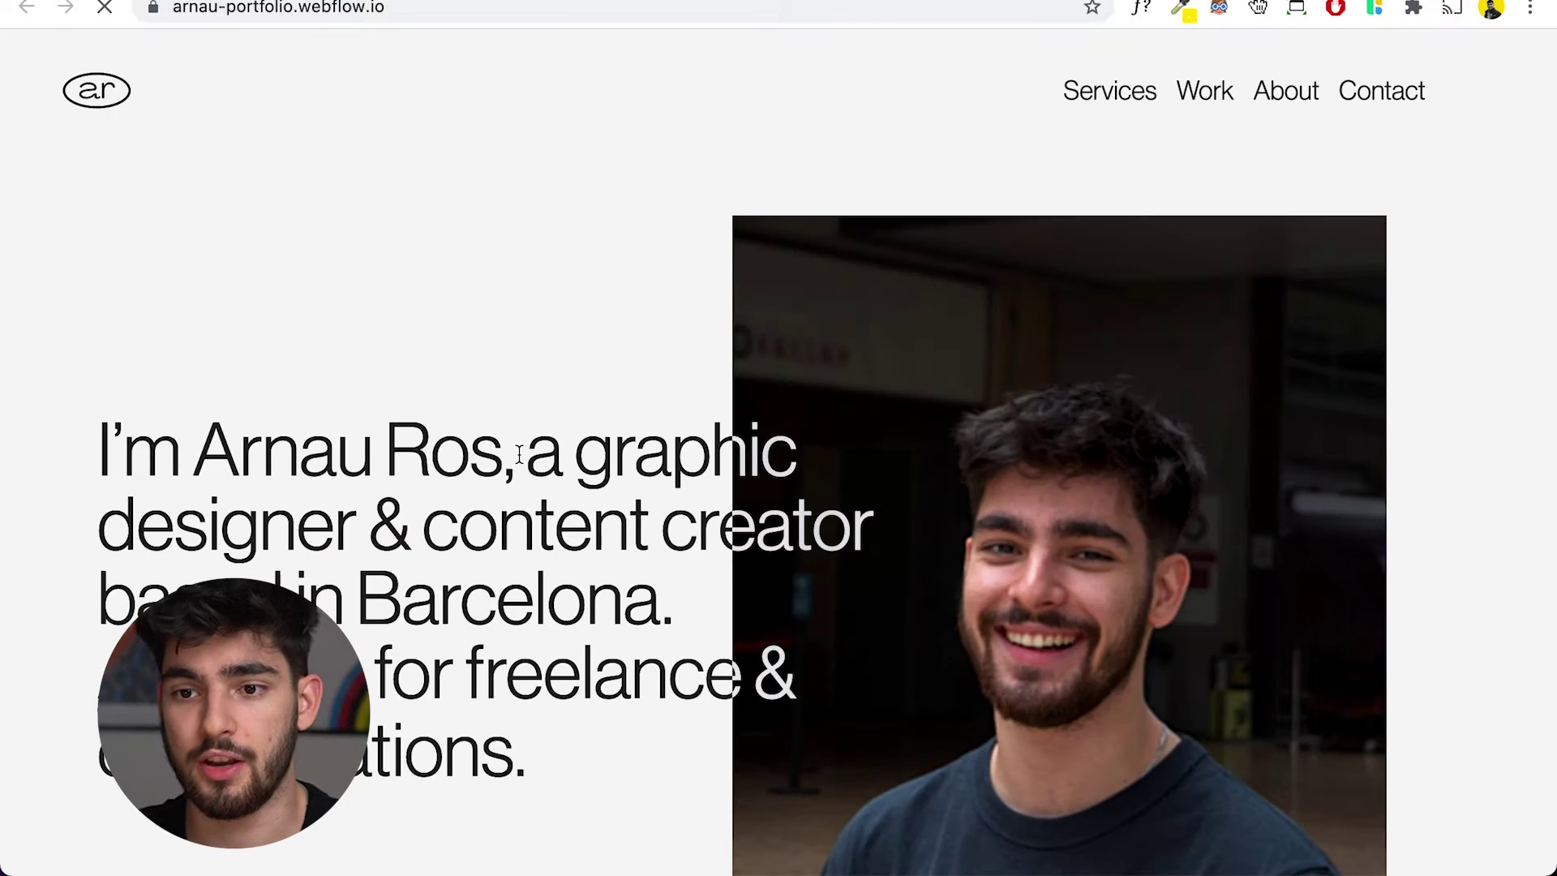
Scroll through the live arnau-portfolio.webflow.io hero, then close the tab to return to Webflow.
{"action": "scroll", "coordinate": [519, 446], "scroll_direction": "down", "scroll_amount": 2}
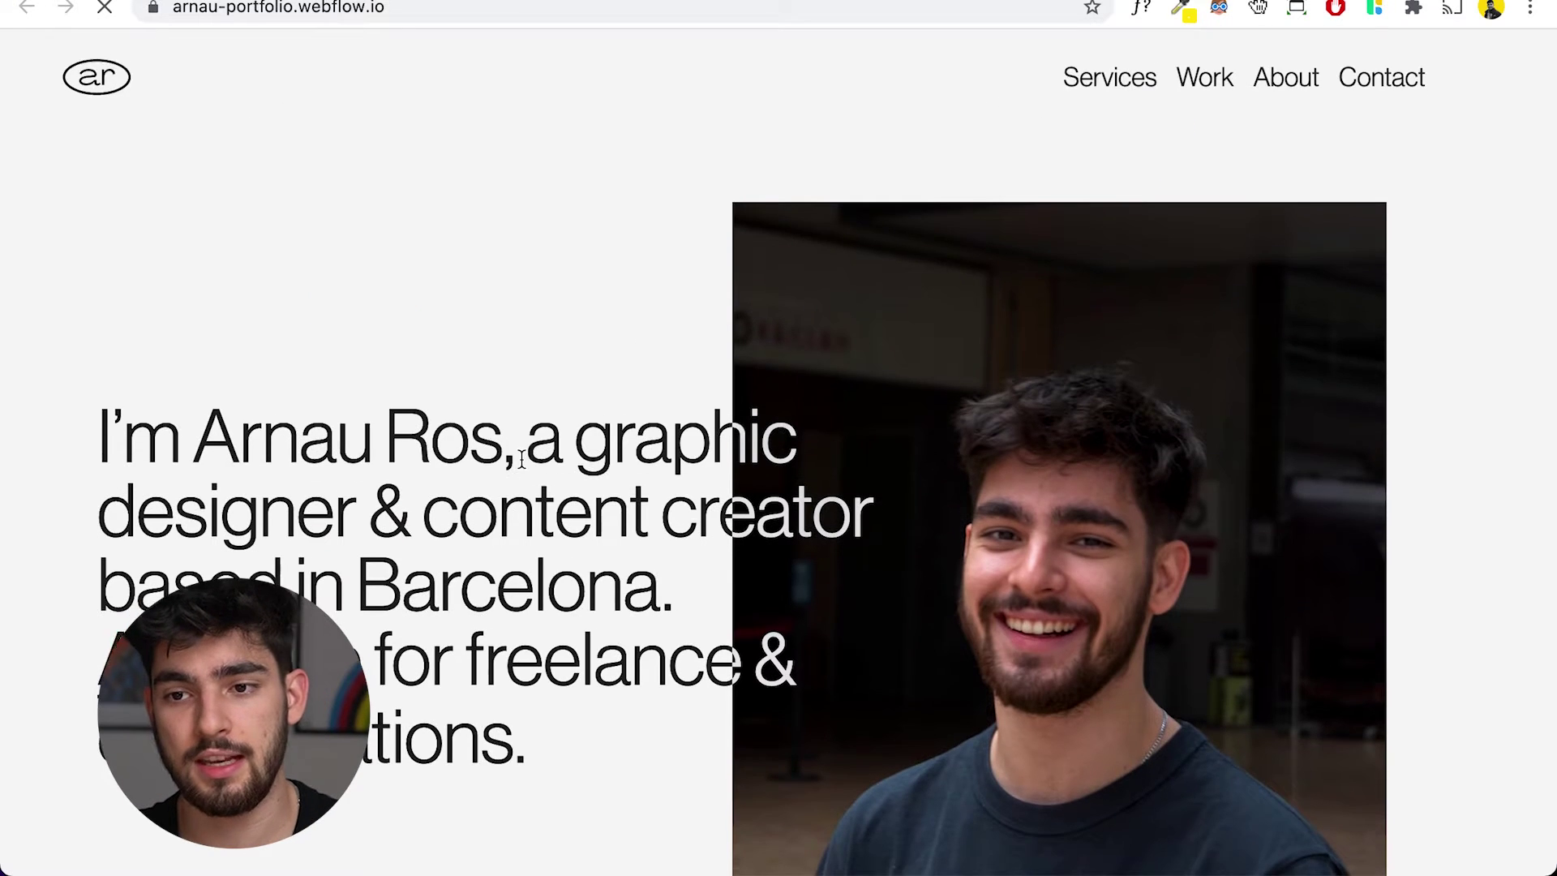
{"action": "scroll", "coordinate": [522, 458], "scroll_direction": "down", "scroll_amount": 1}
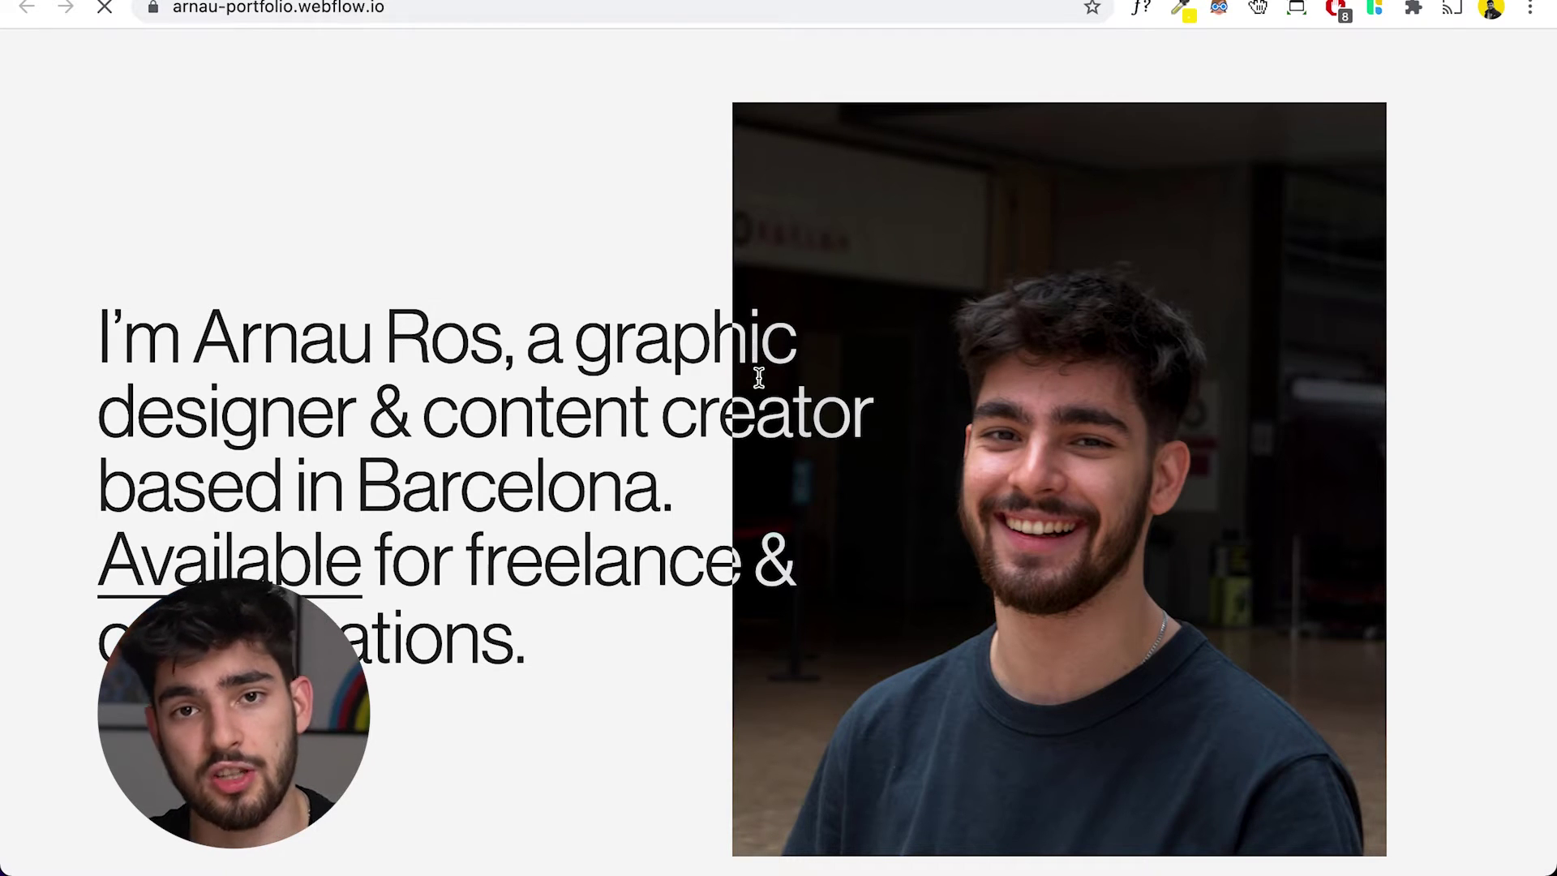
{"action": "key", "text": "ctrl+w"}
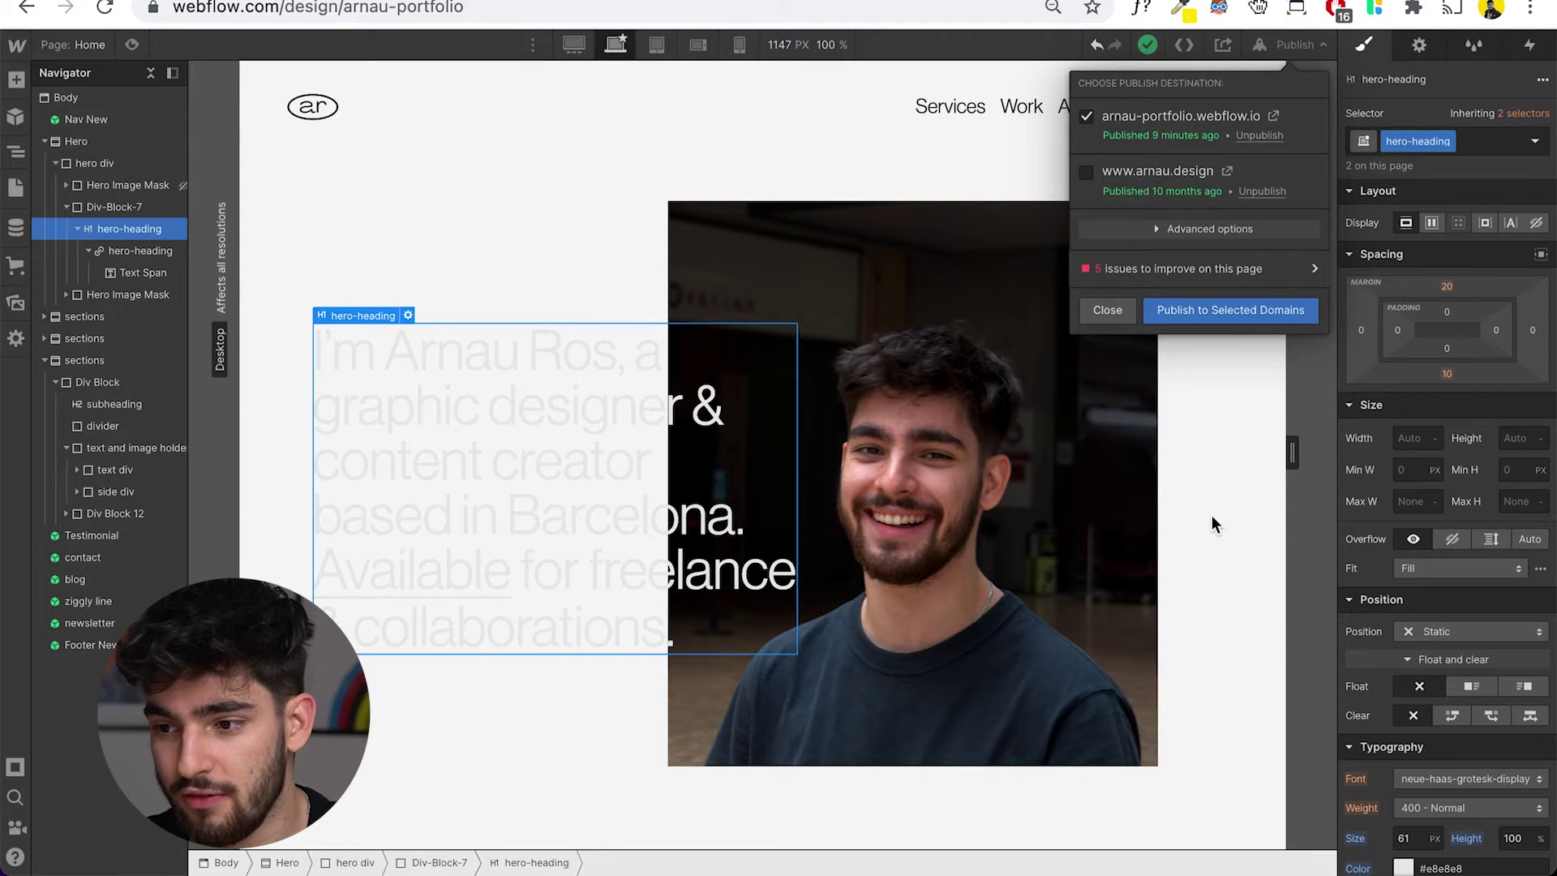
Close the publish options and scroll down to the Home page's Projects section.
{"action": "left_click", "coordinate": [1279, 576]}
{"action": "scroll", "coordinate": [1086, 649], "scroll_direction": "down", "scroll_amount": 5}
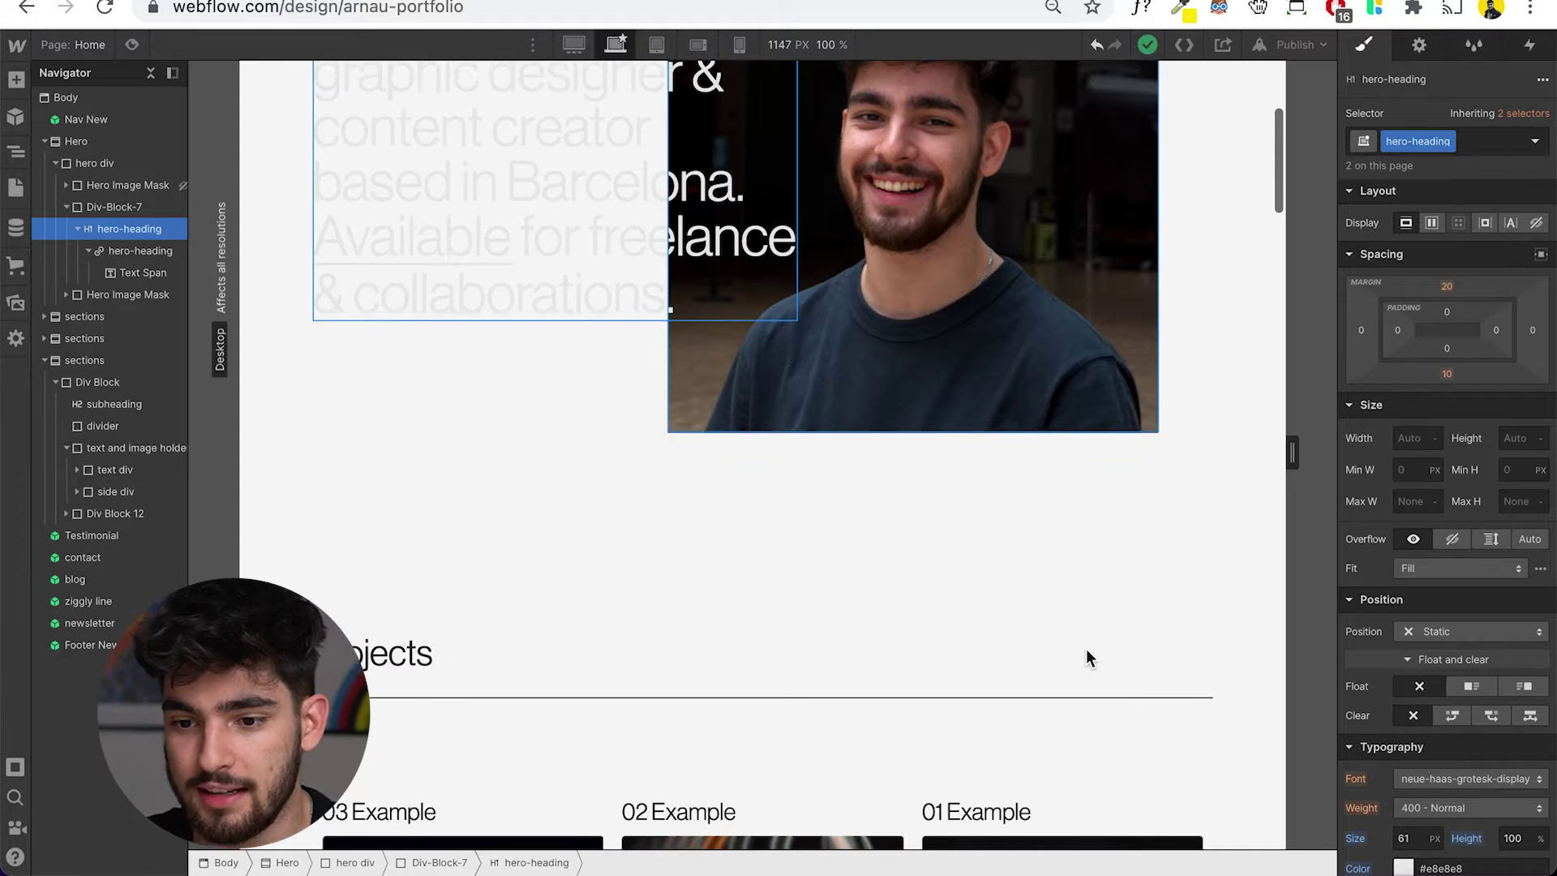
{"action": "scroll", "coordinate": [1087, 657], "scroll_direction": "down", "scroll_amount": 7}
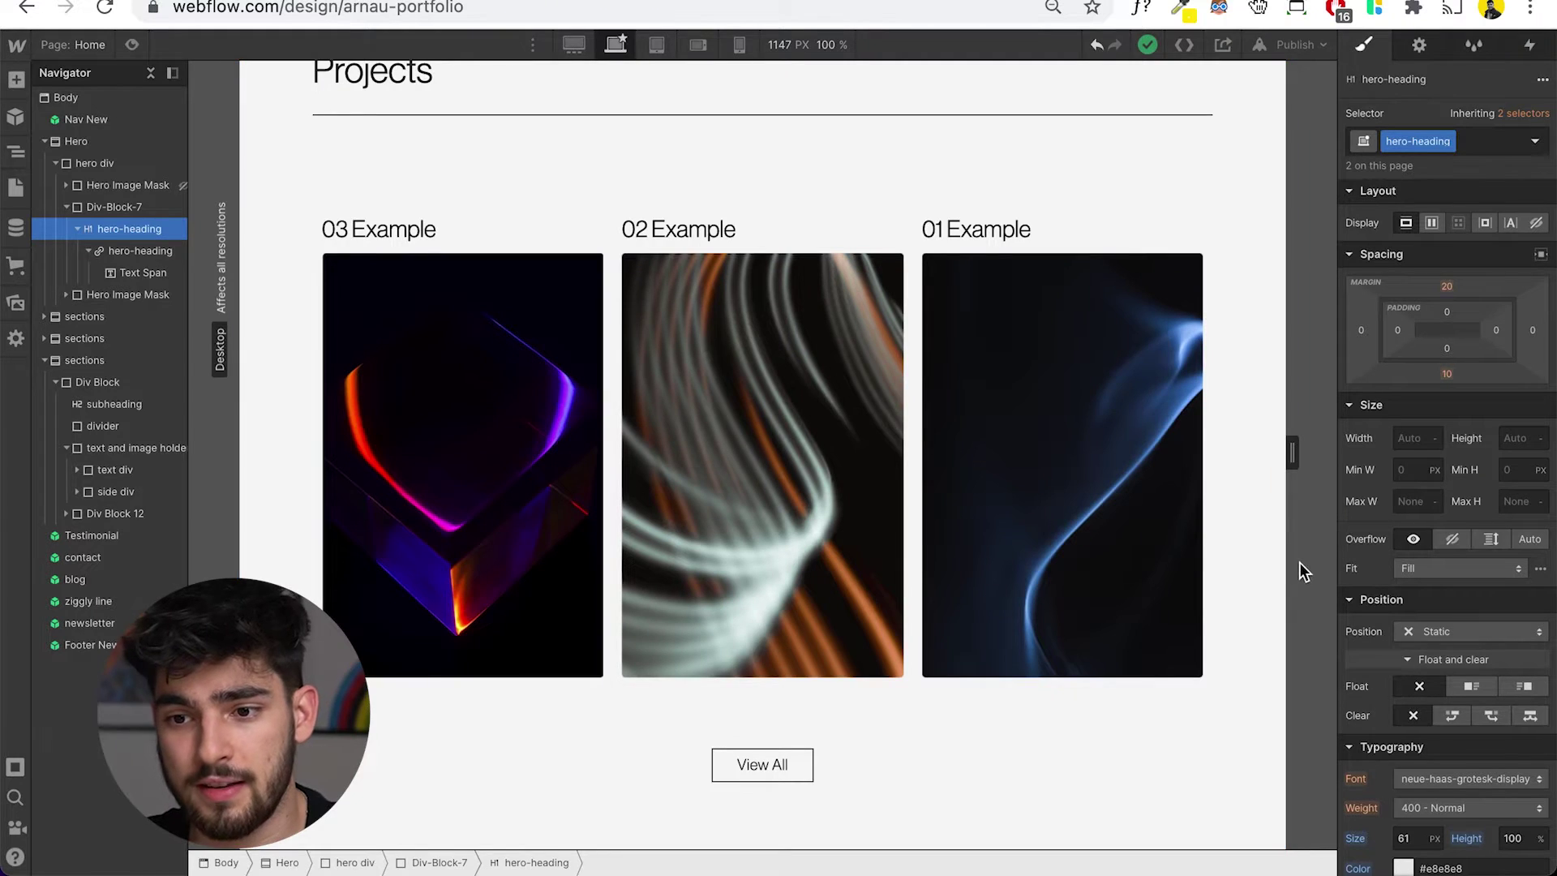
{"action": "scroll", "coordinate": [467, 352], "scroll_direction": "up", "scroll_amount": 1}
{"action": "scroll", "coordinate": [1193, 488], "scroll_direction": "down", "scroll_amount": 1}
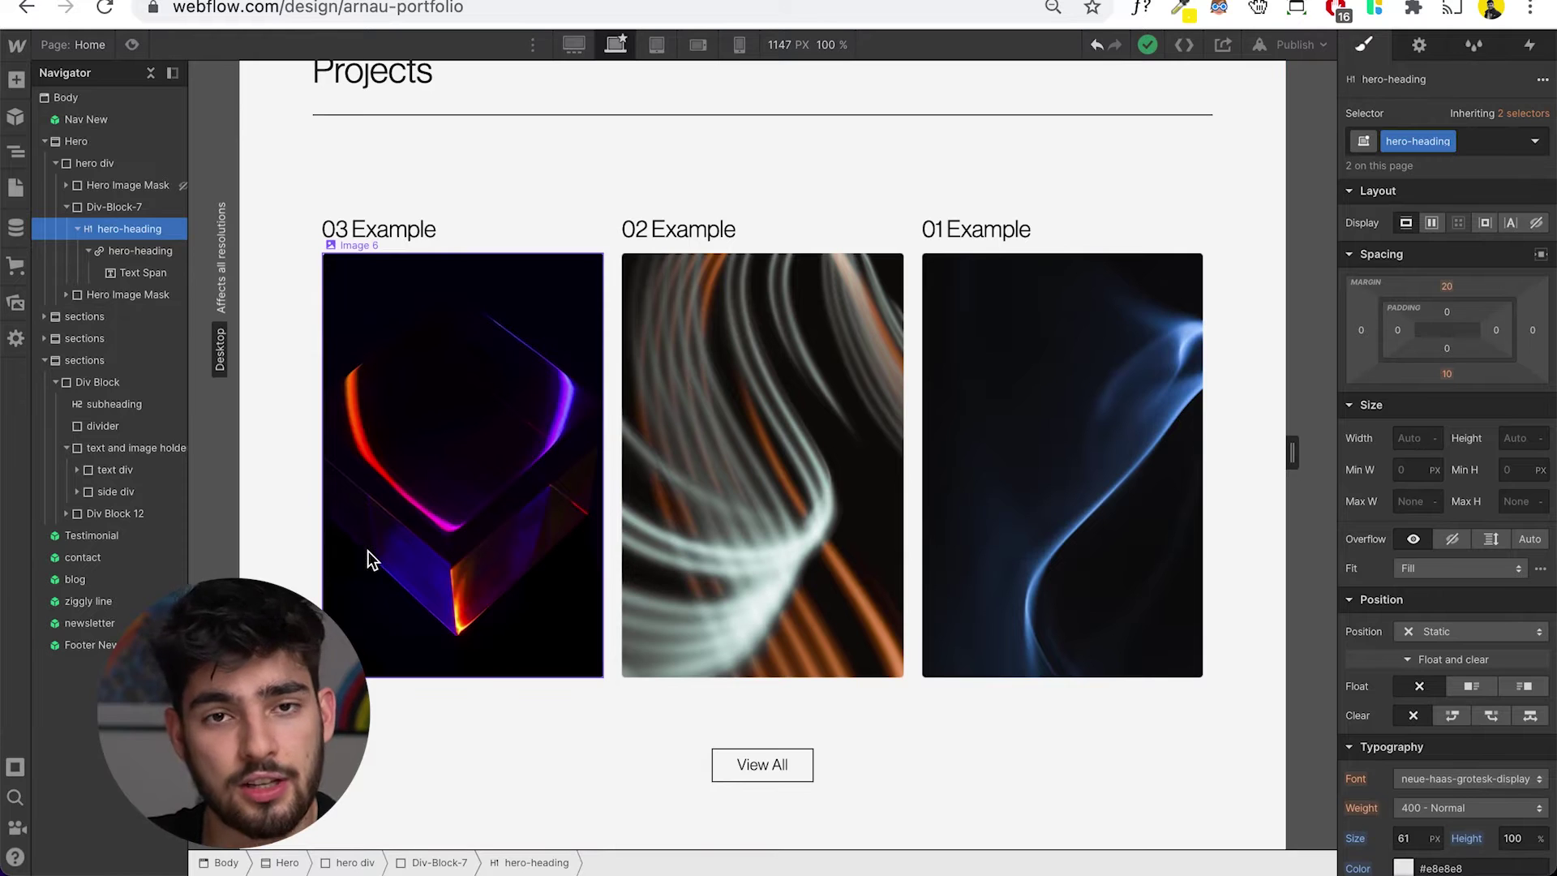
Check that the first project card's image comes from the Featured Vertical Image field.
{"action": "left_click", "coordinate": [368, 560]}
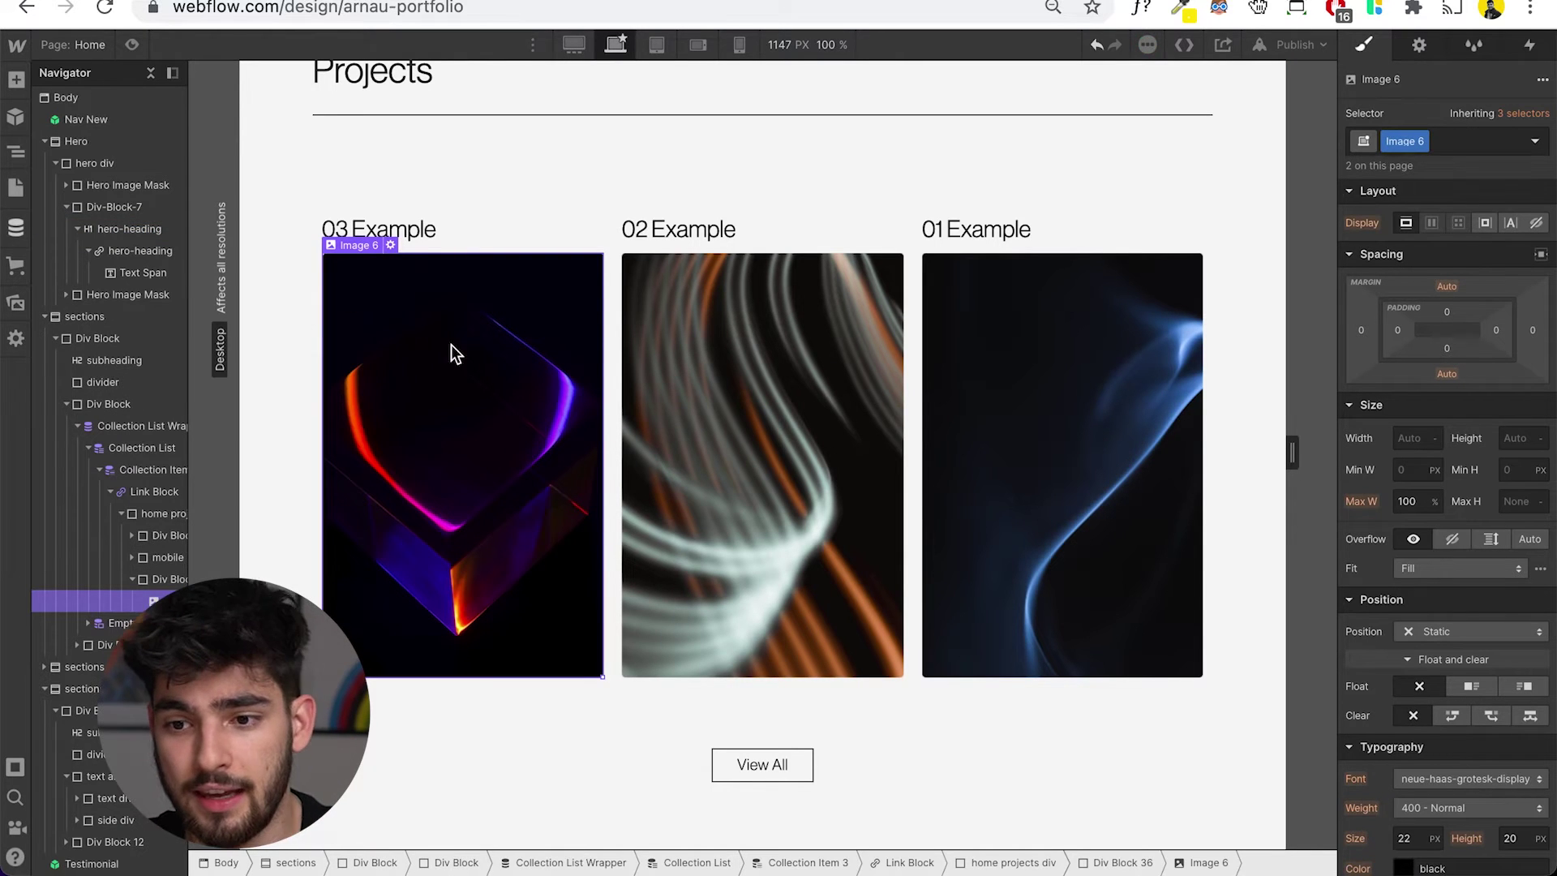
{"action": "left_click", "coordinate": [391, 245]}
{"action": "left_click", "coordinate": [430, 369]}
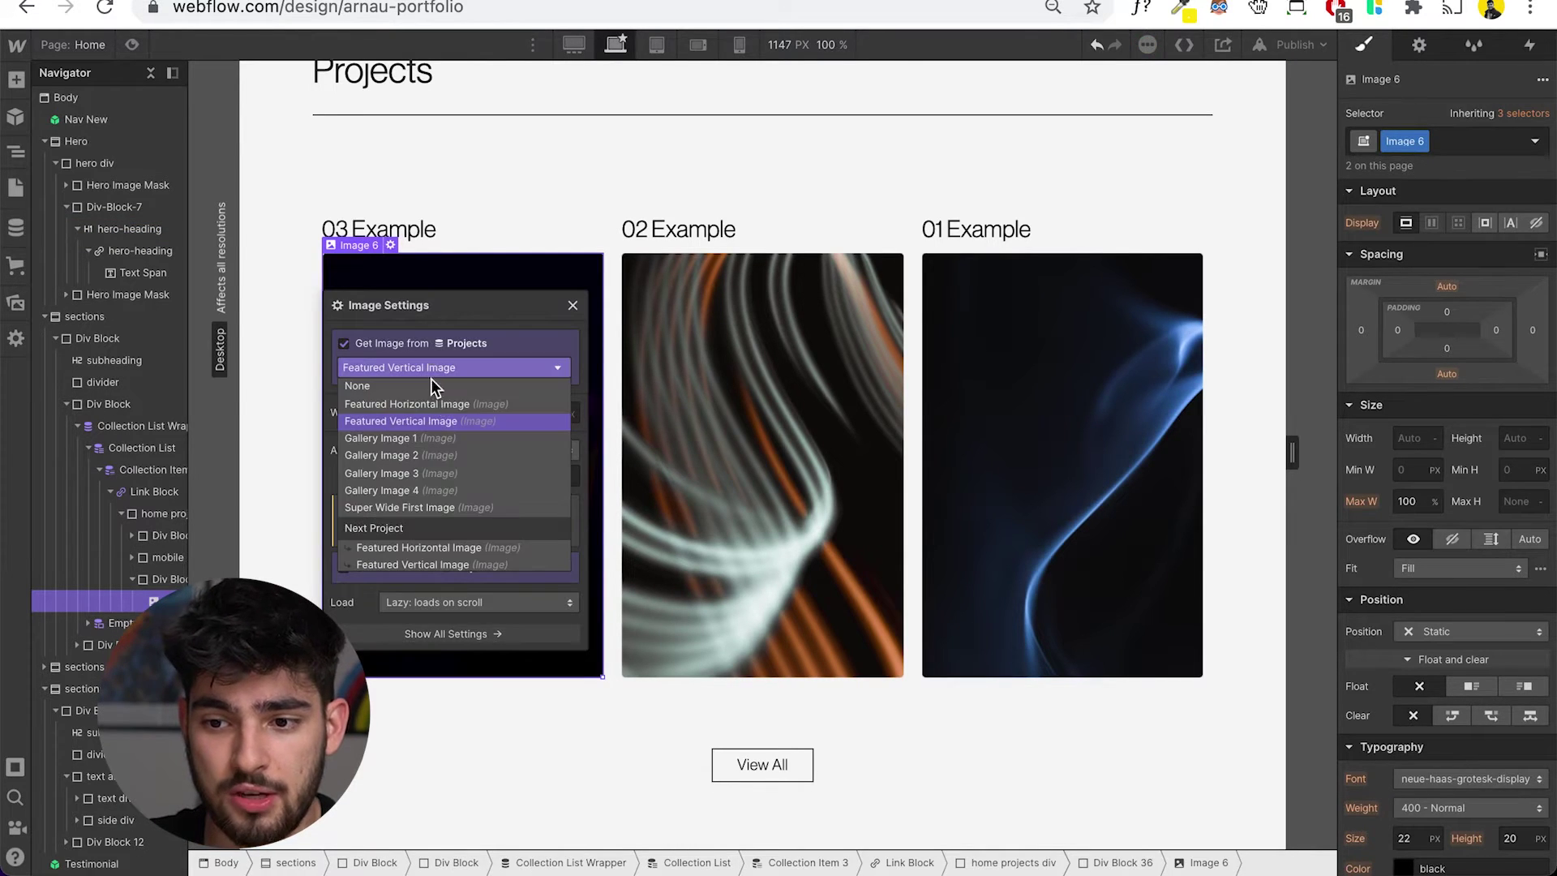
{"action": "left_click", "coordinate": [261, 341]}
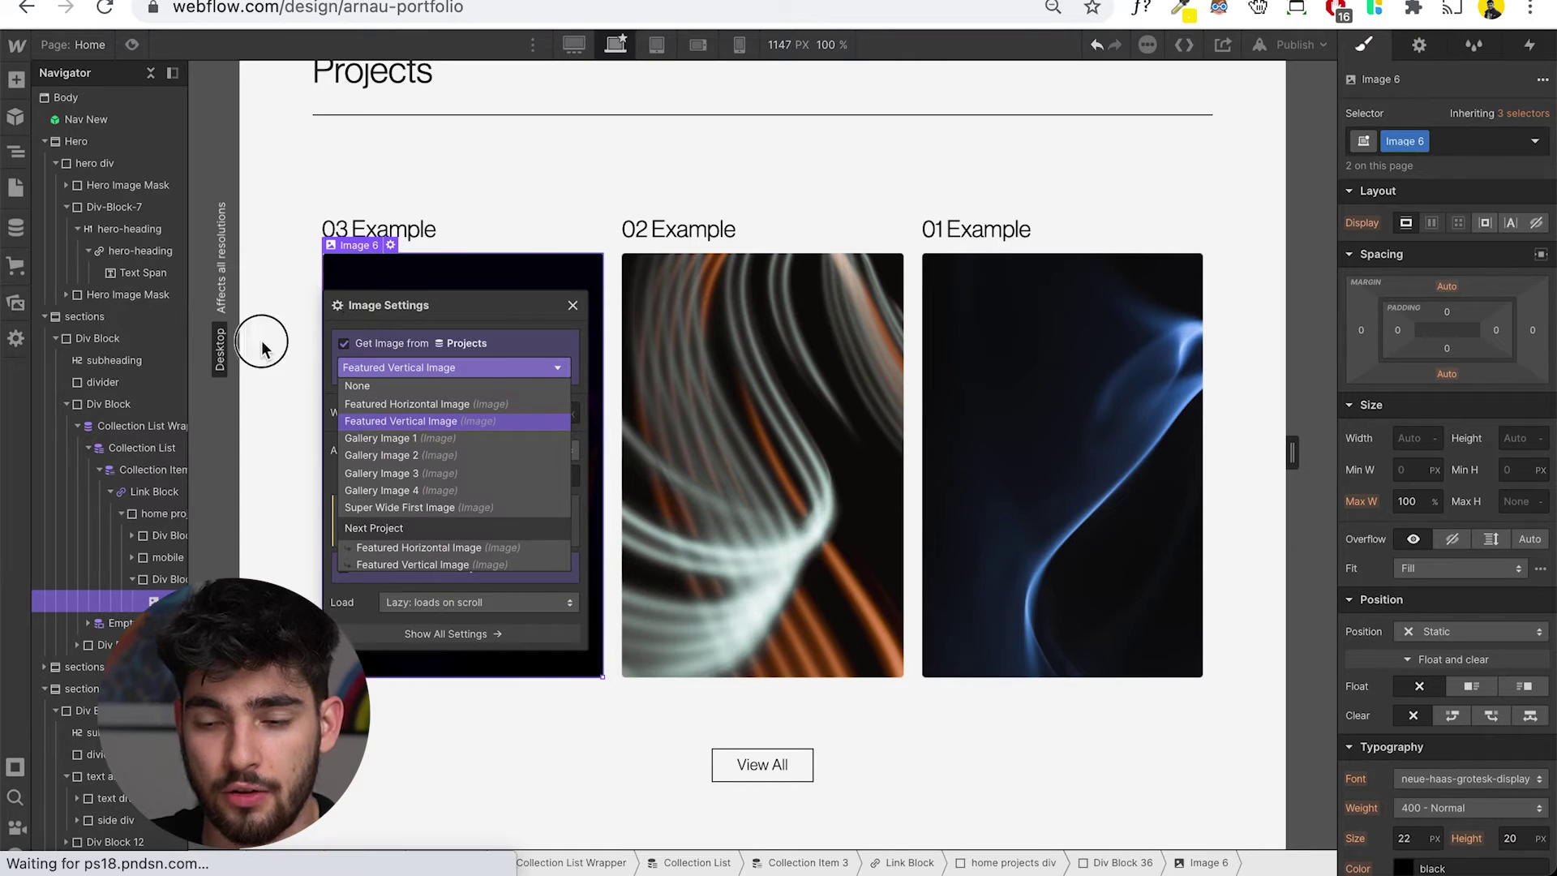
{"action": "left_click", "coordinate": [422, 233]}
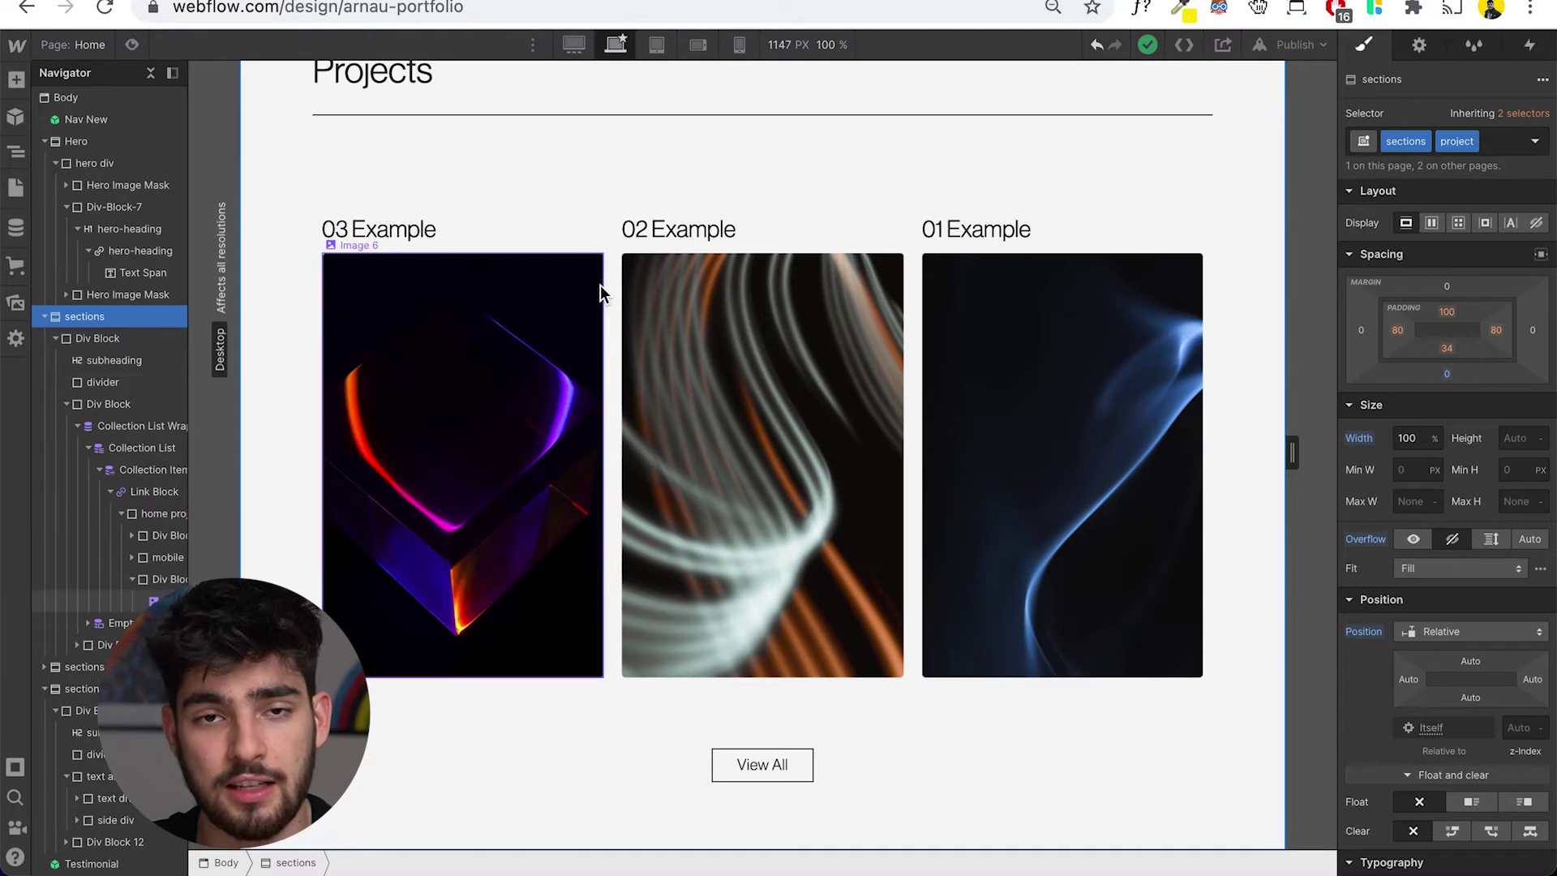
Scroll past Content Creation's YouTube embed down to About Me's Branding / Logo, Packaging, Websites list.
{"action": "scroll", "coordinate": [766, 579], "scroll_direction": "down", "scroll_amount": 8}
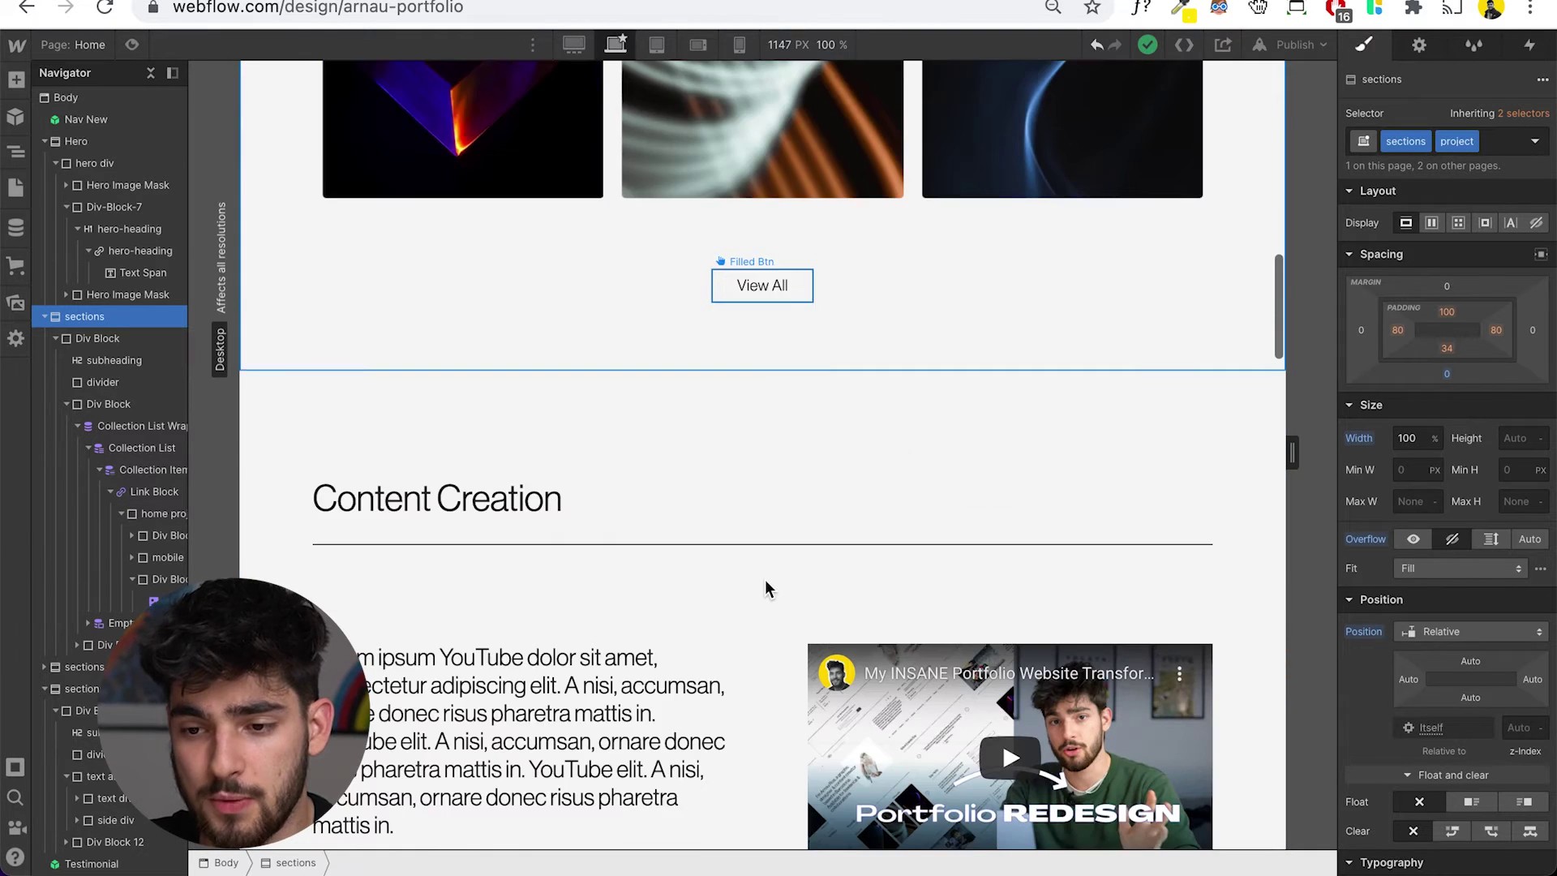
{"action": "scroll", "coordinate": [765, 579], "scroll_direction": "down", "scroll_amount": 2}
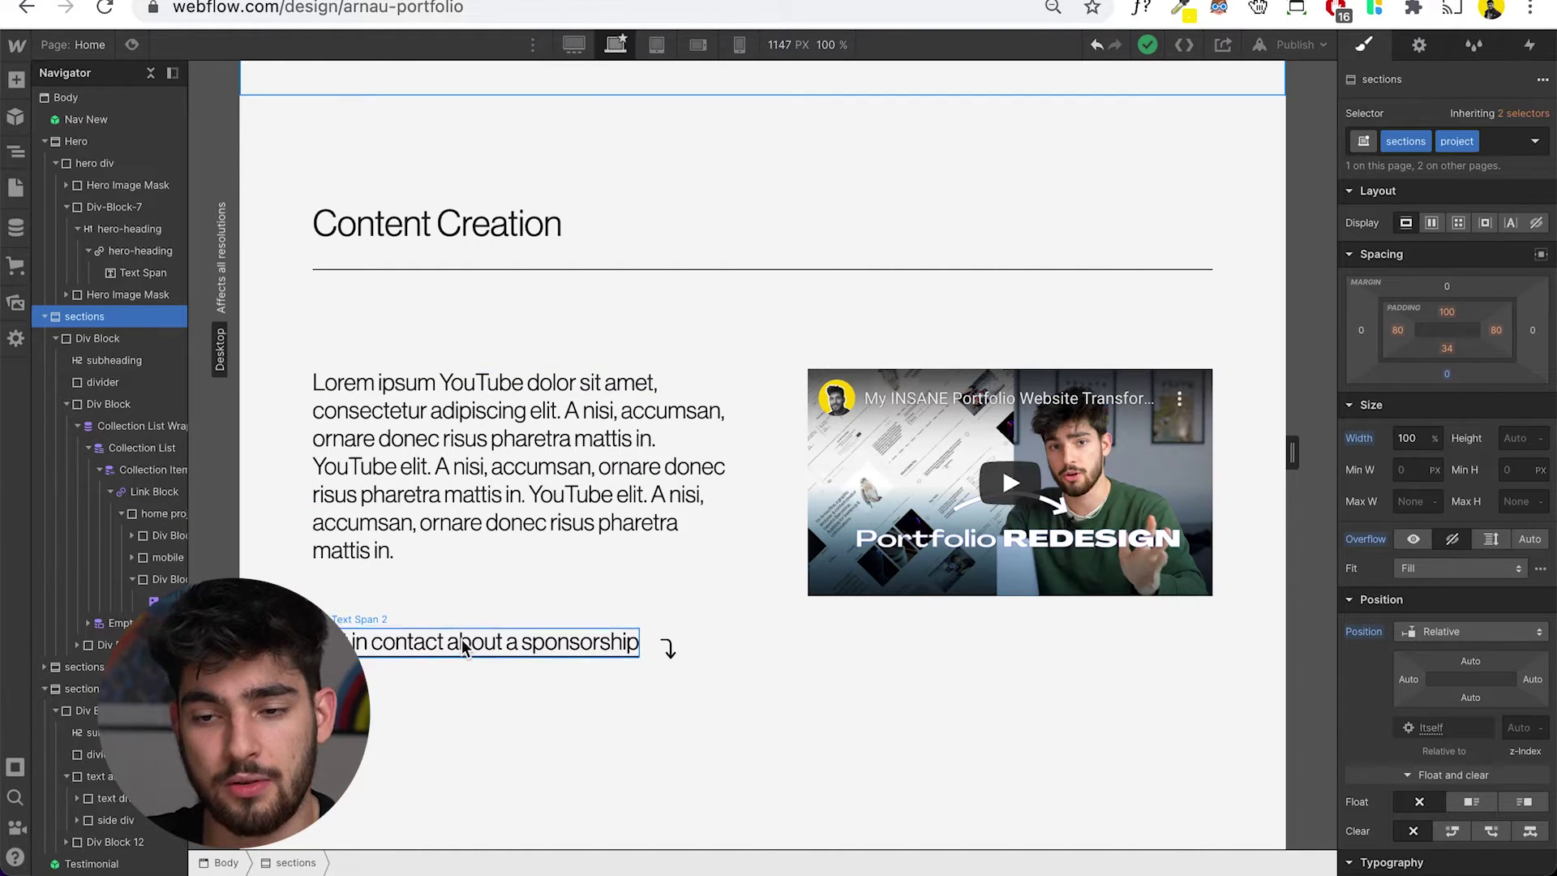
{"action": "scroll", "coordinate": [461, 639], "scroll_direction": "down", "scroll_amount": 1}
{"action": "scroll", "coordinate": [460, 639], "scroll_direction": "down", "scroll_amount": 10}
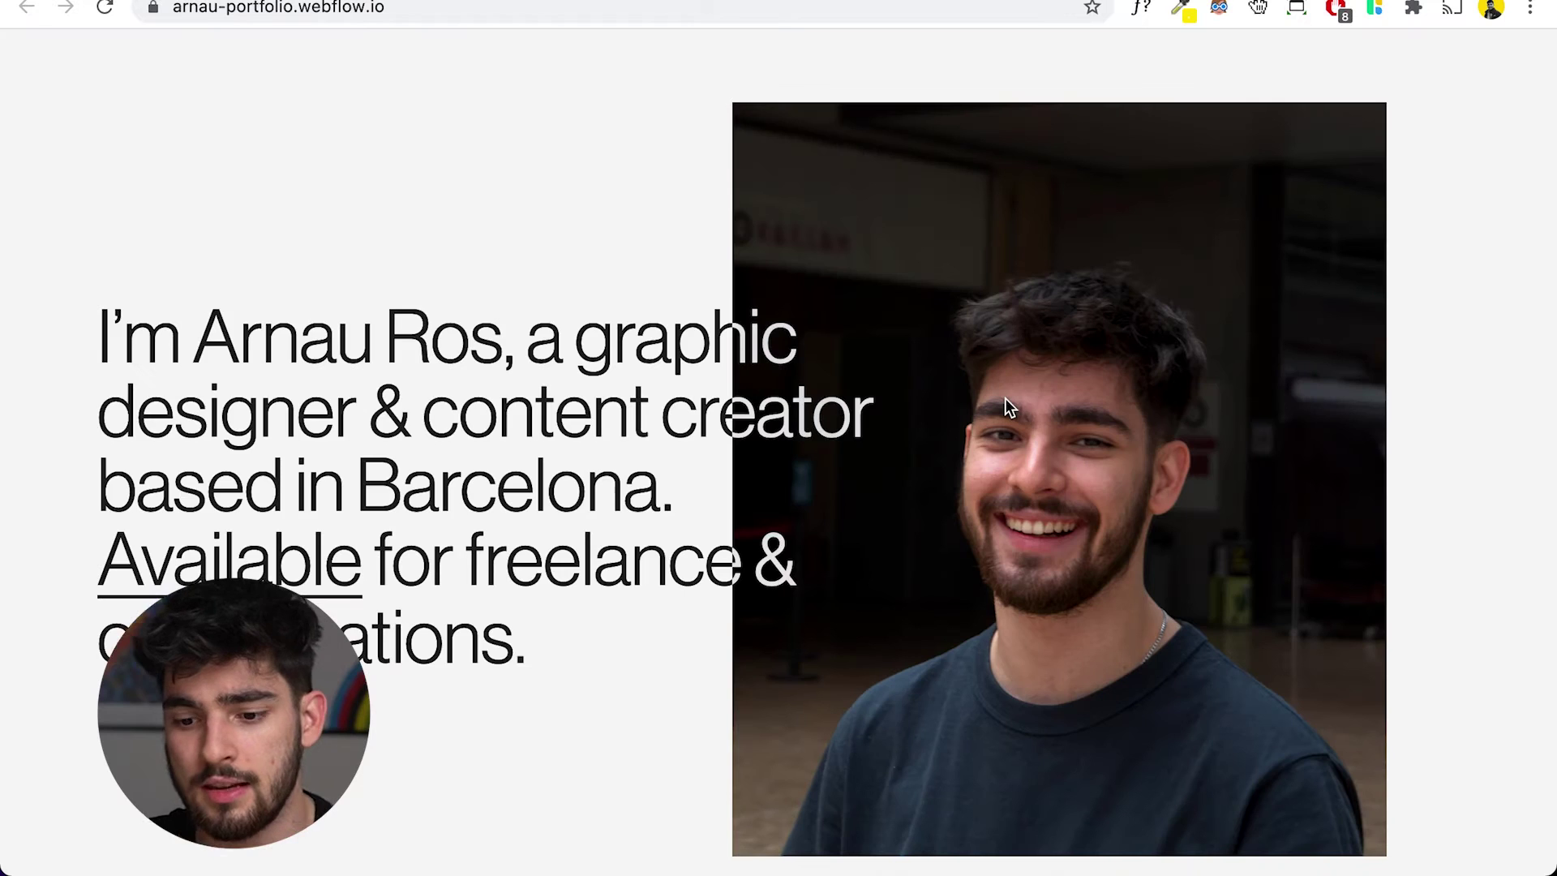
On the live site, expand Branding / Logo, then Packaging, in the About Me services list.
{"action": "scroll", "coordinate": [1005, 397], "scroll_direction": "down", "scroll_amount": 15}
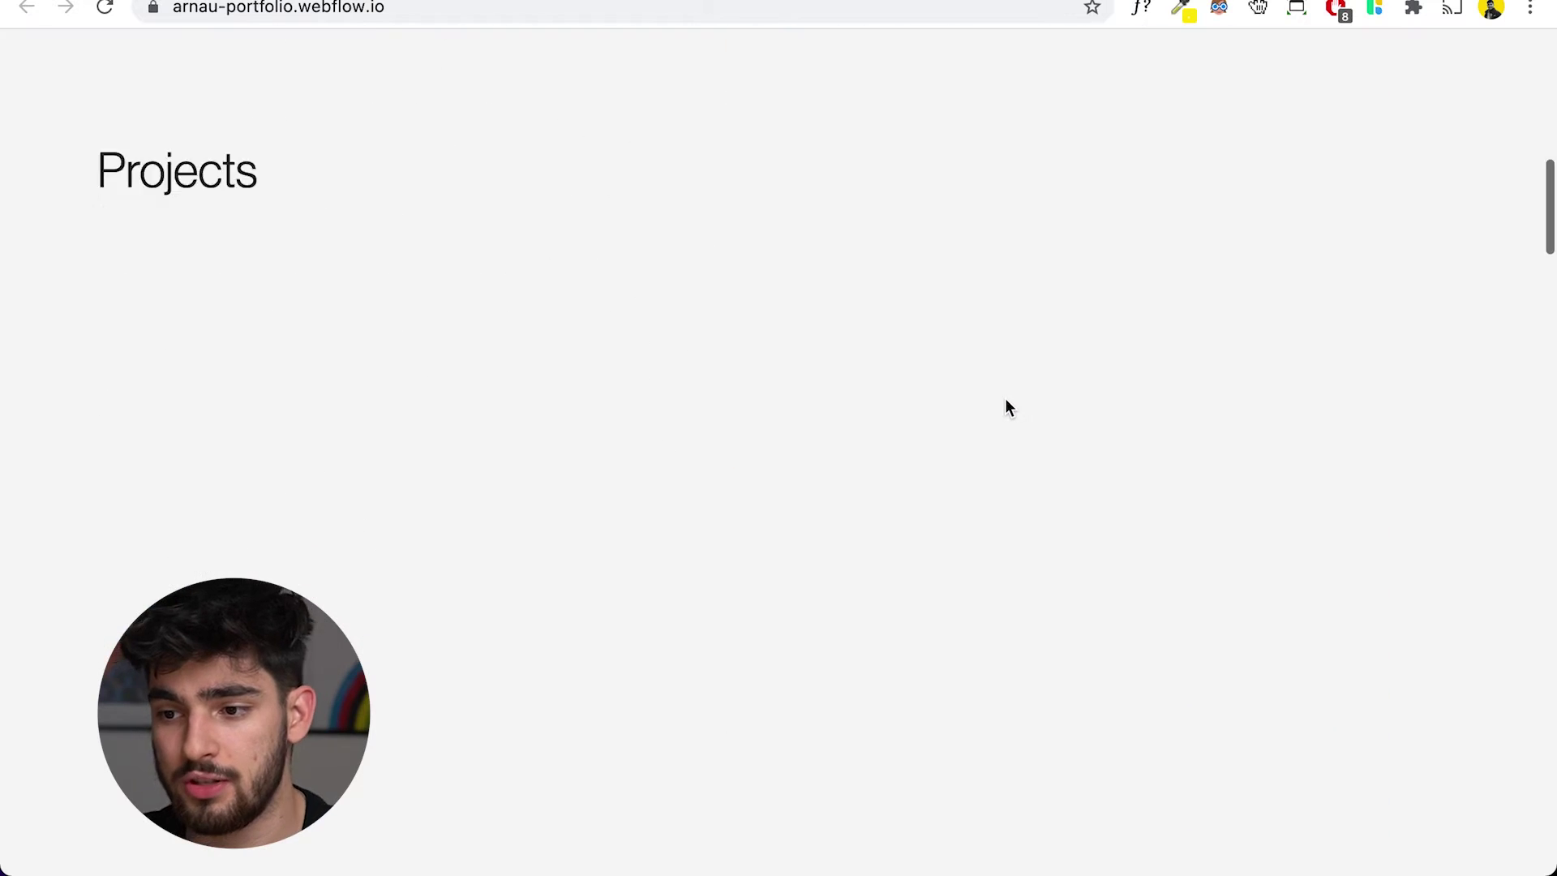
{"action": "scroll", "coordinate": [1005, 401], "scroll_direction": "down", "scroll_amount": 8}
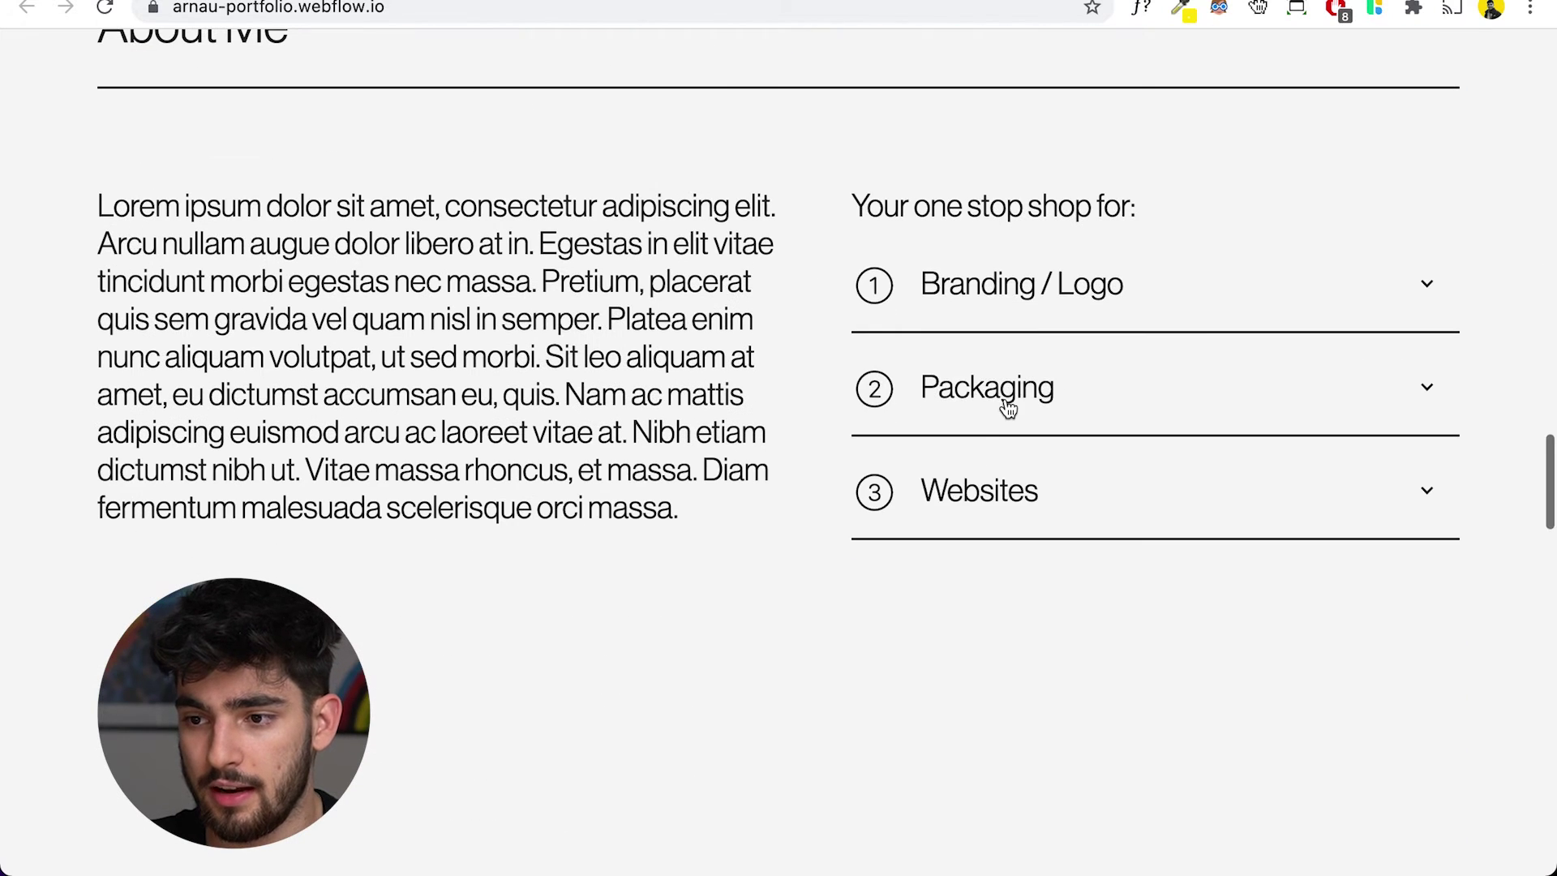
{"action": "left_click", "coordinate": [1035, 316]}
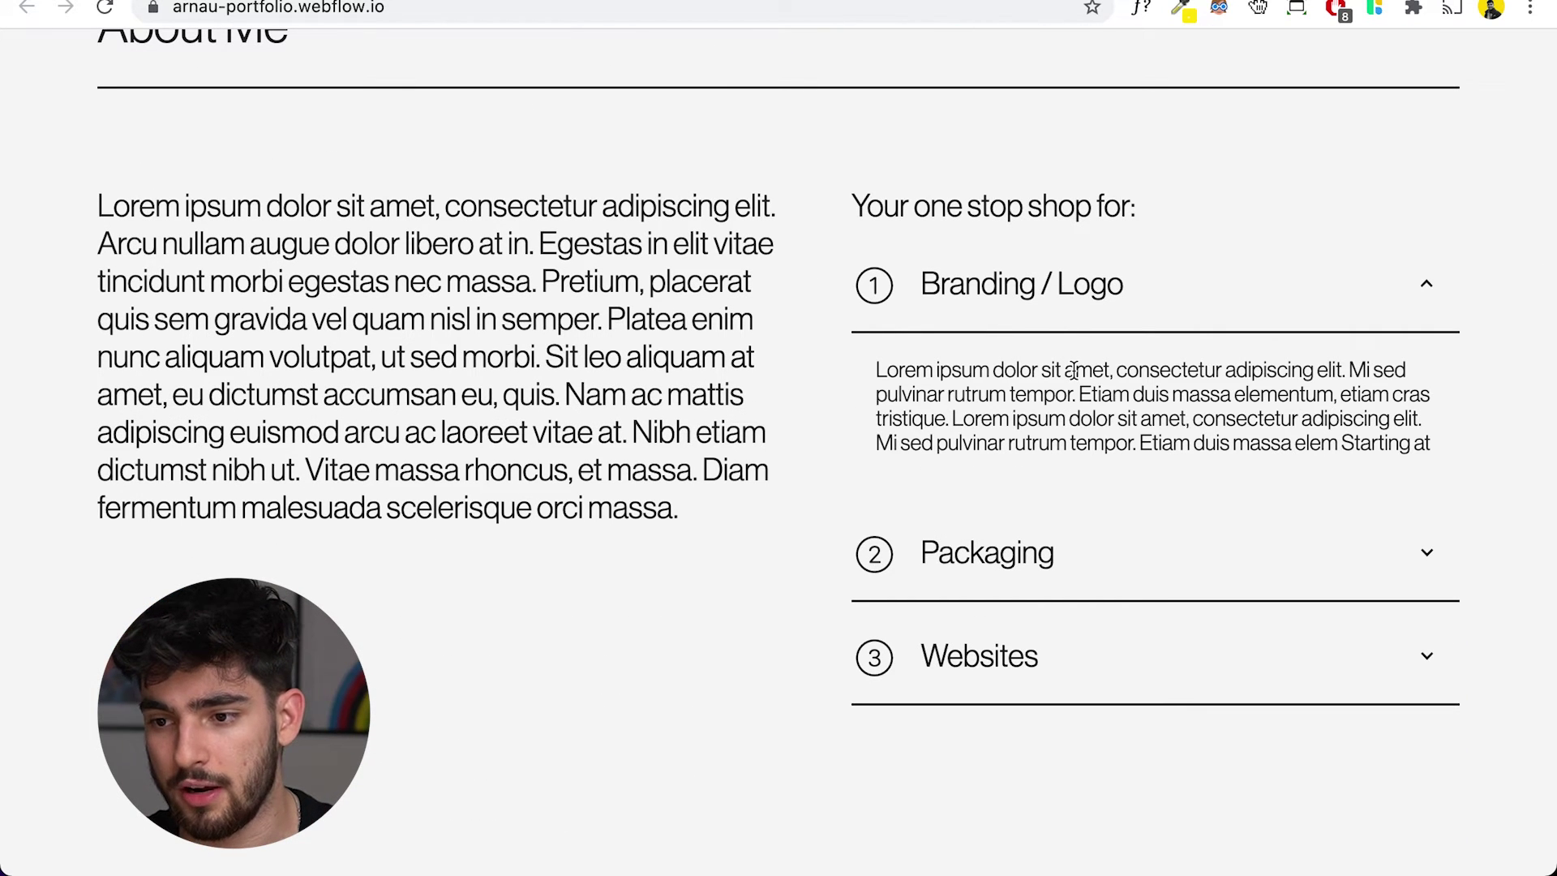
{"action": "left_click", "coordinate": [1088, 582]}
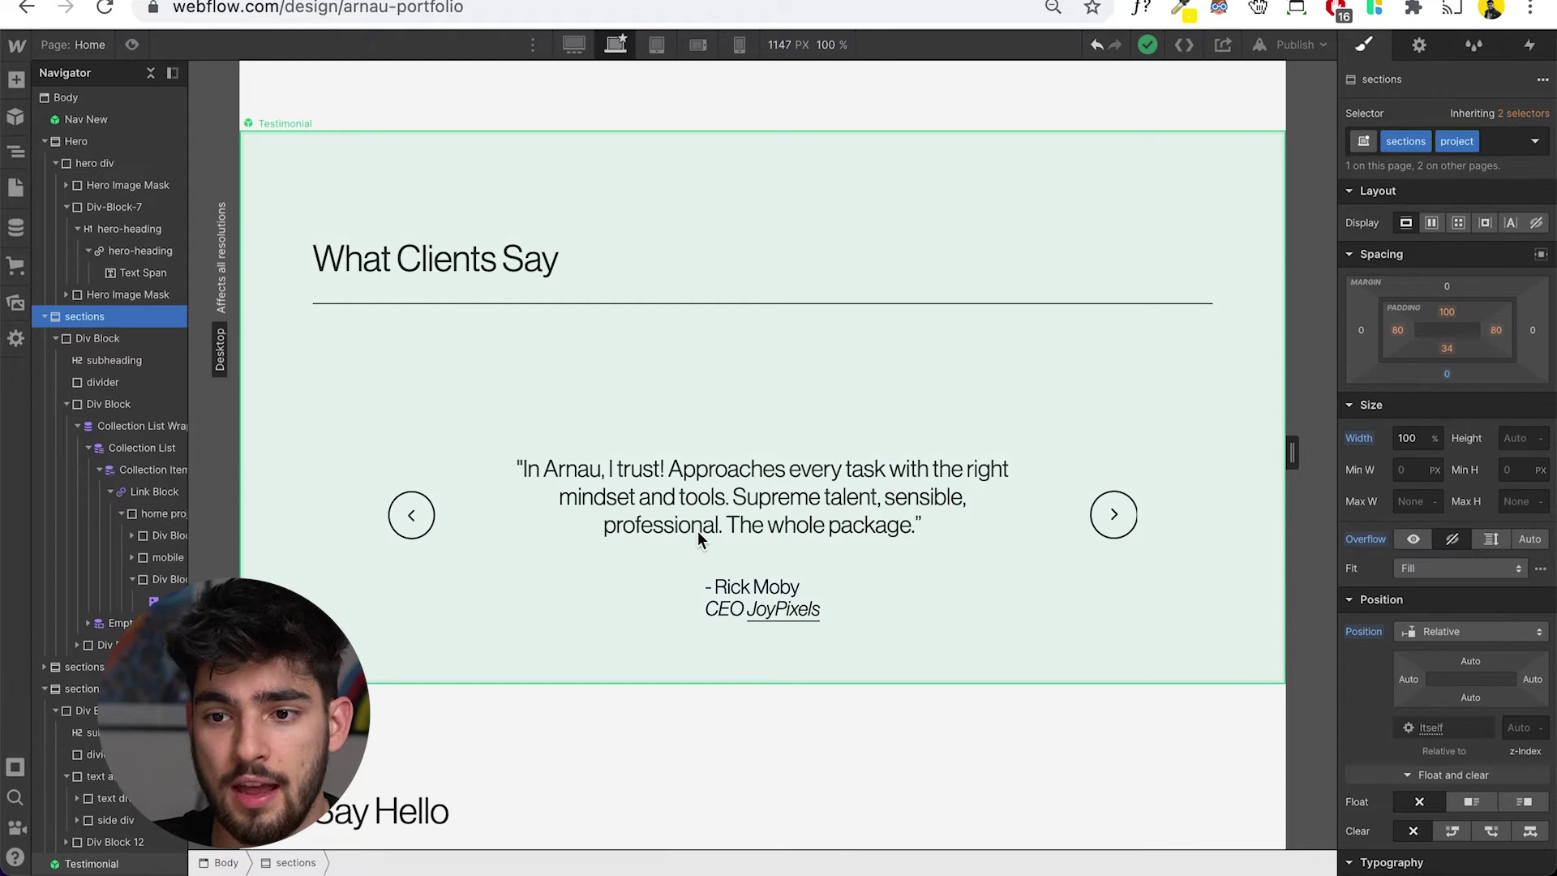
Select the Testimonial symbol, then scroll through Say Hello and Recent Blogs to the Newsletter signup.
{"action": "left_click", "coordinate": [607, 479]}
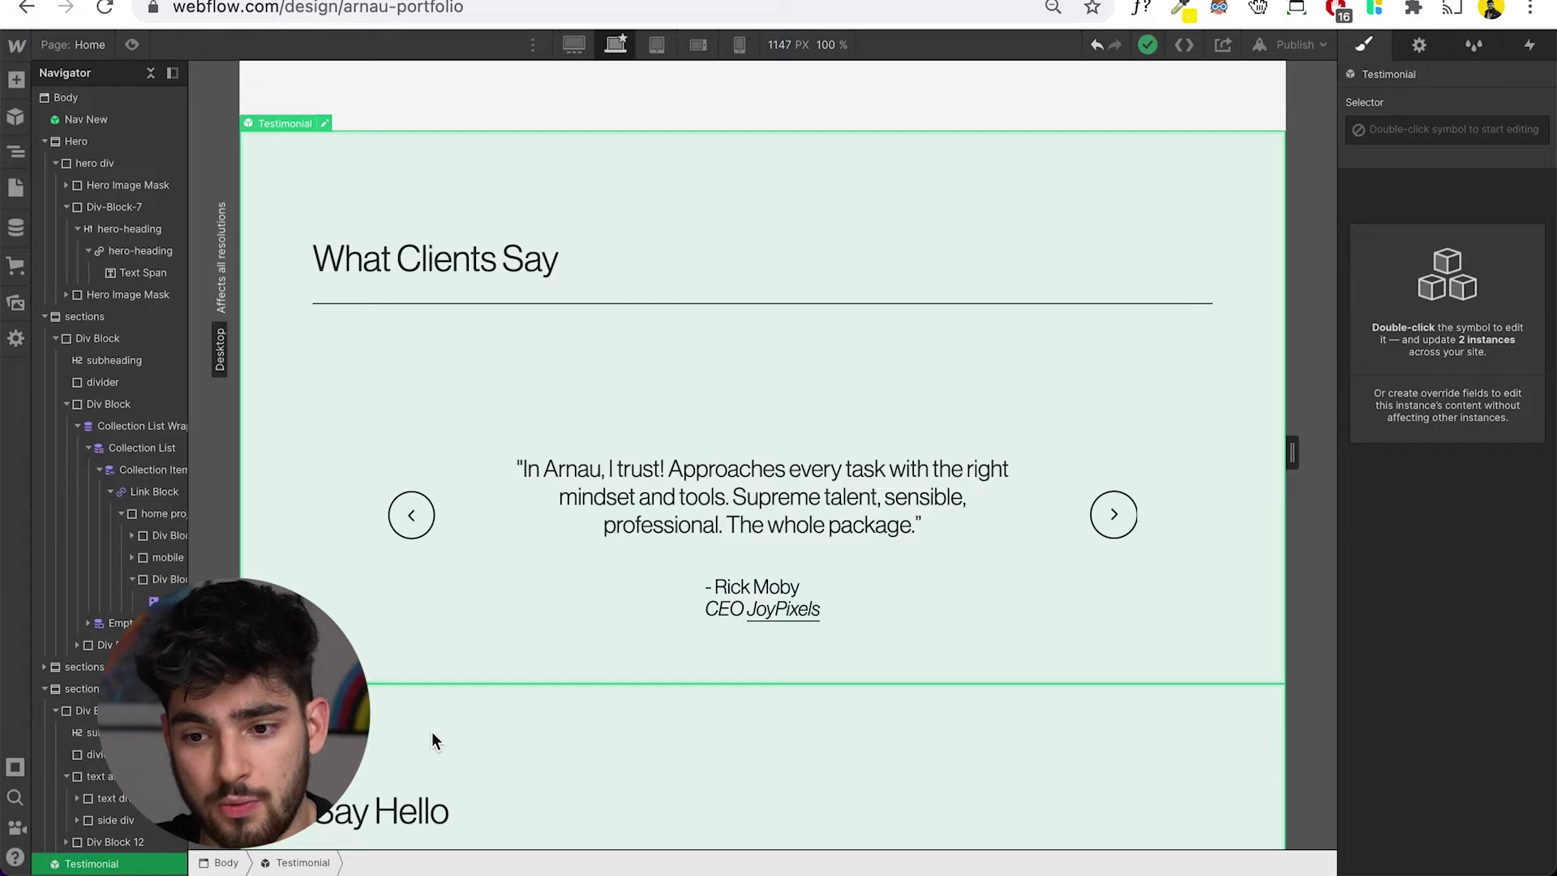
{"action": "scroll", "coordinate": [431, 731], "scroll_direction": "down", "scroll_amount": 5}
{"action": "scroll", "coordinate": [431, 731], "scroll_direction": "down", "scroll_amount": 3}
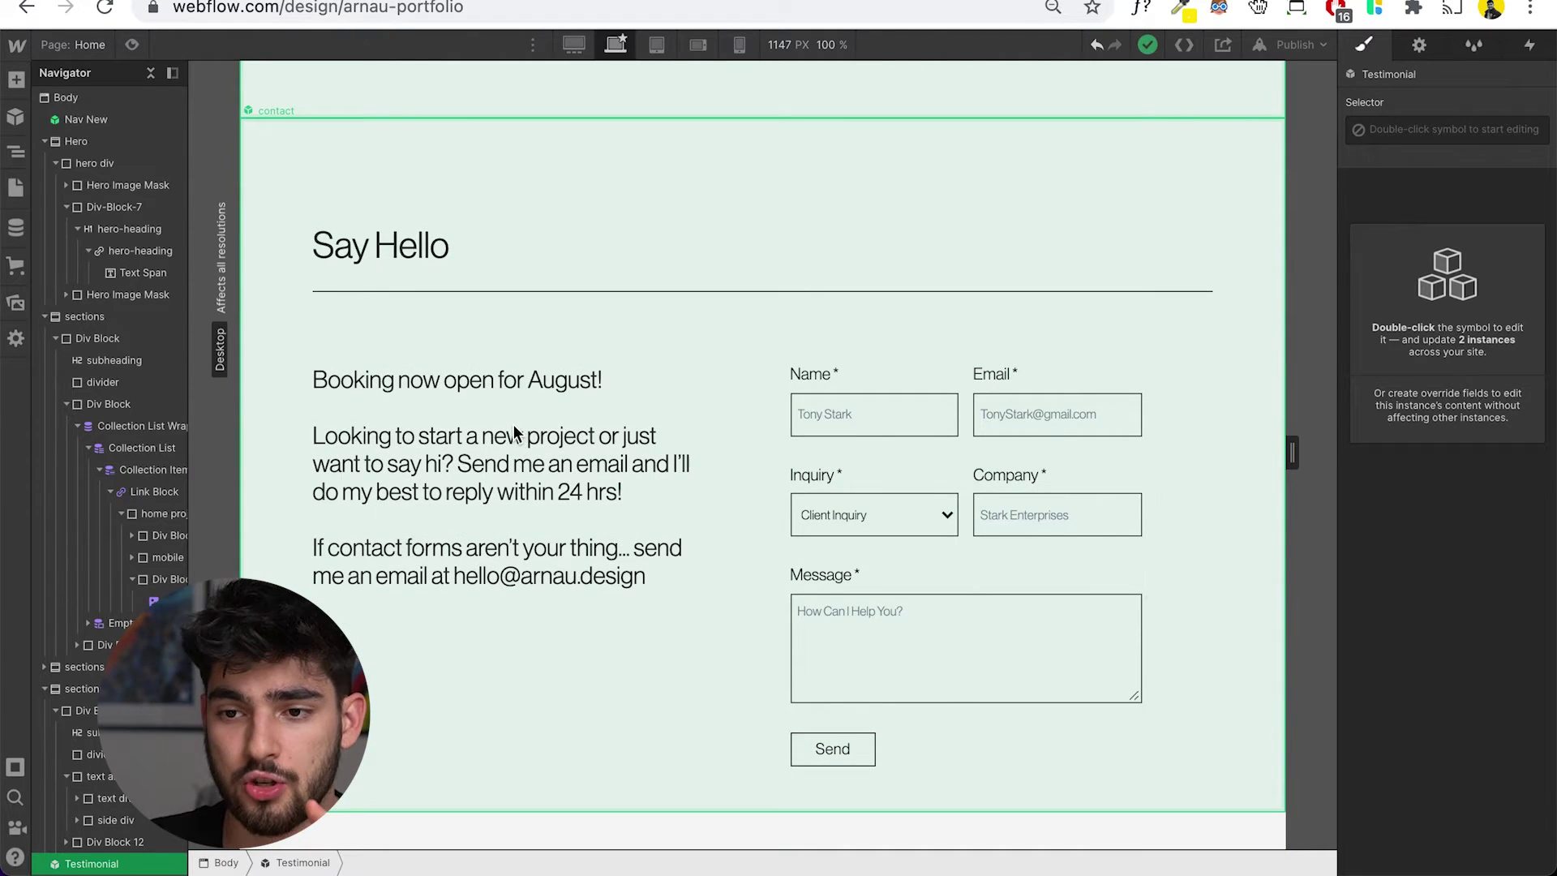
{"action": "scroll", "coordinate": [487, 680], "scroll_direction": "down", "scroll_amount": 10}
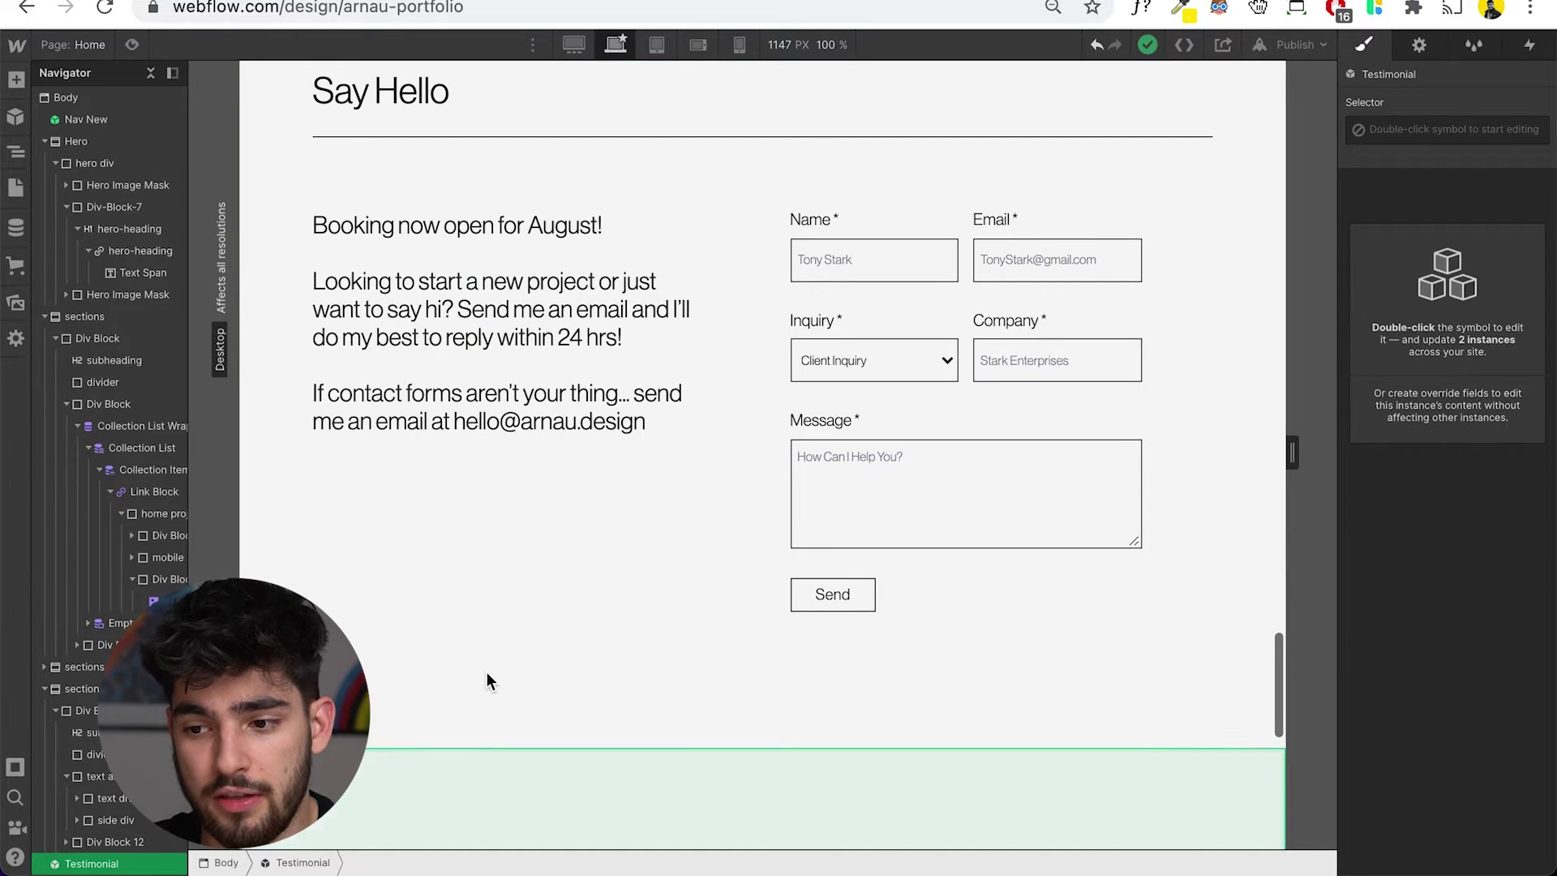
{"action": "scroll", "coordinate": [487, 673], "scroll_direction": "down", "scroll_amount": 2}
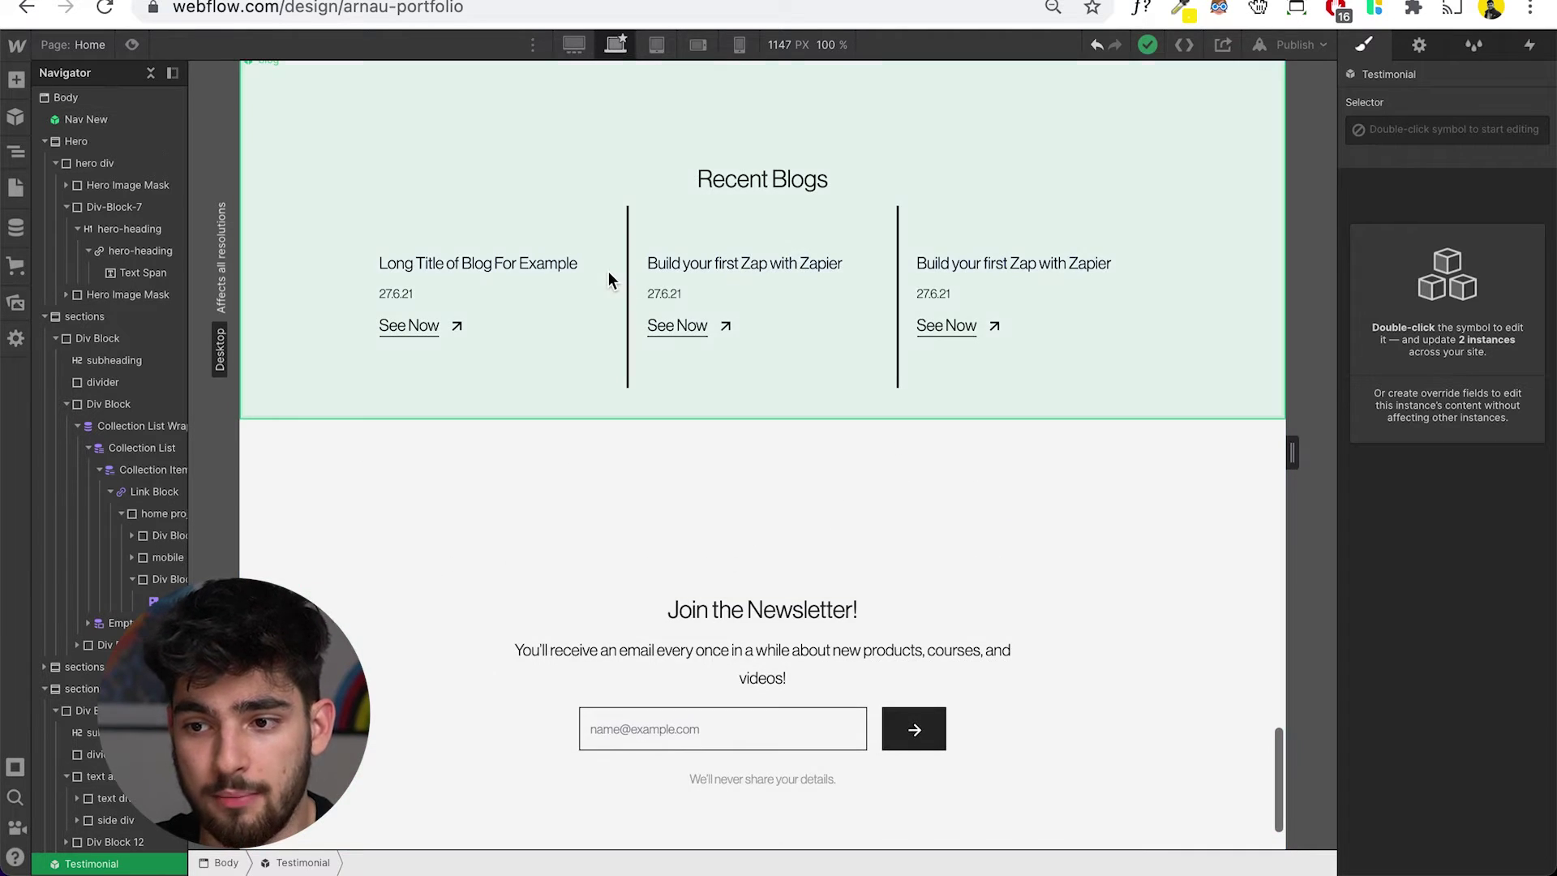
{"action": "scroll", "coordinate": [608, 270], "scroll_direction": "up", "scroll_amount": 3}
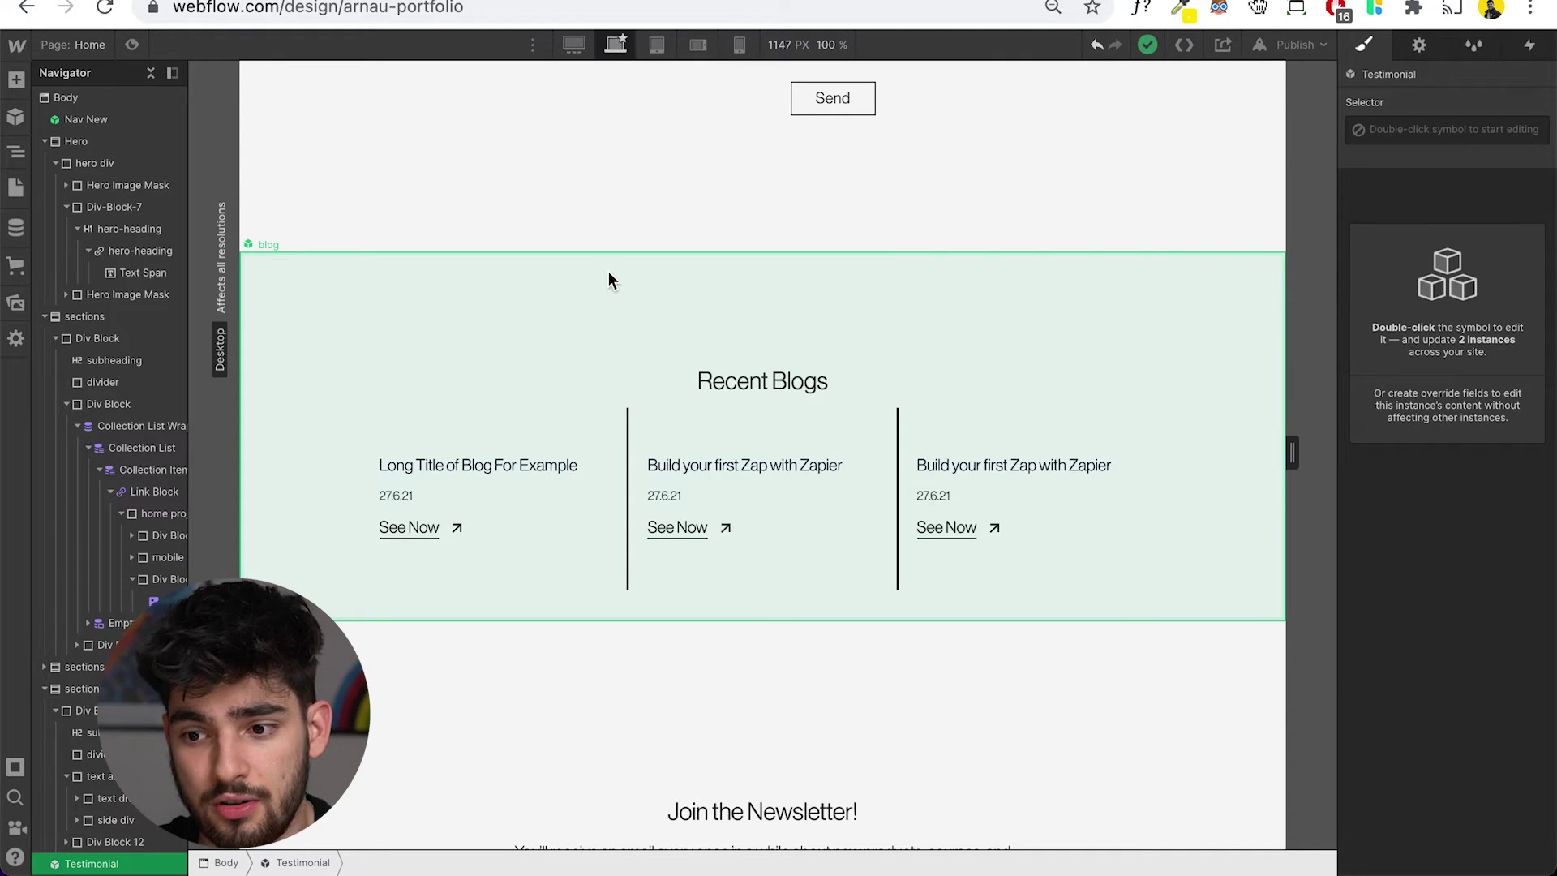
{"action": "scroll", "coordinate": [608, 280], "scroll_direction": "down", "scroll_amount": 4}
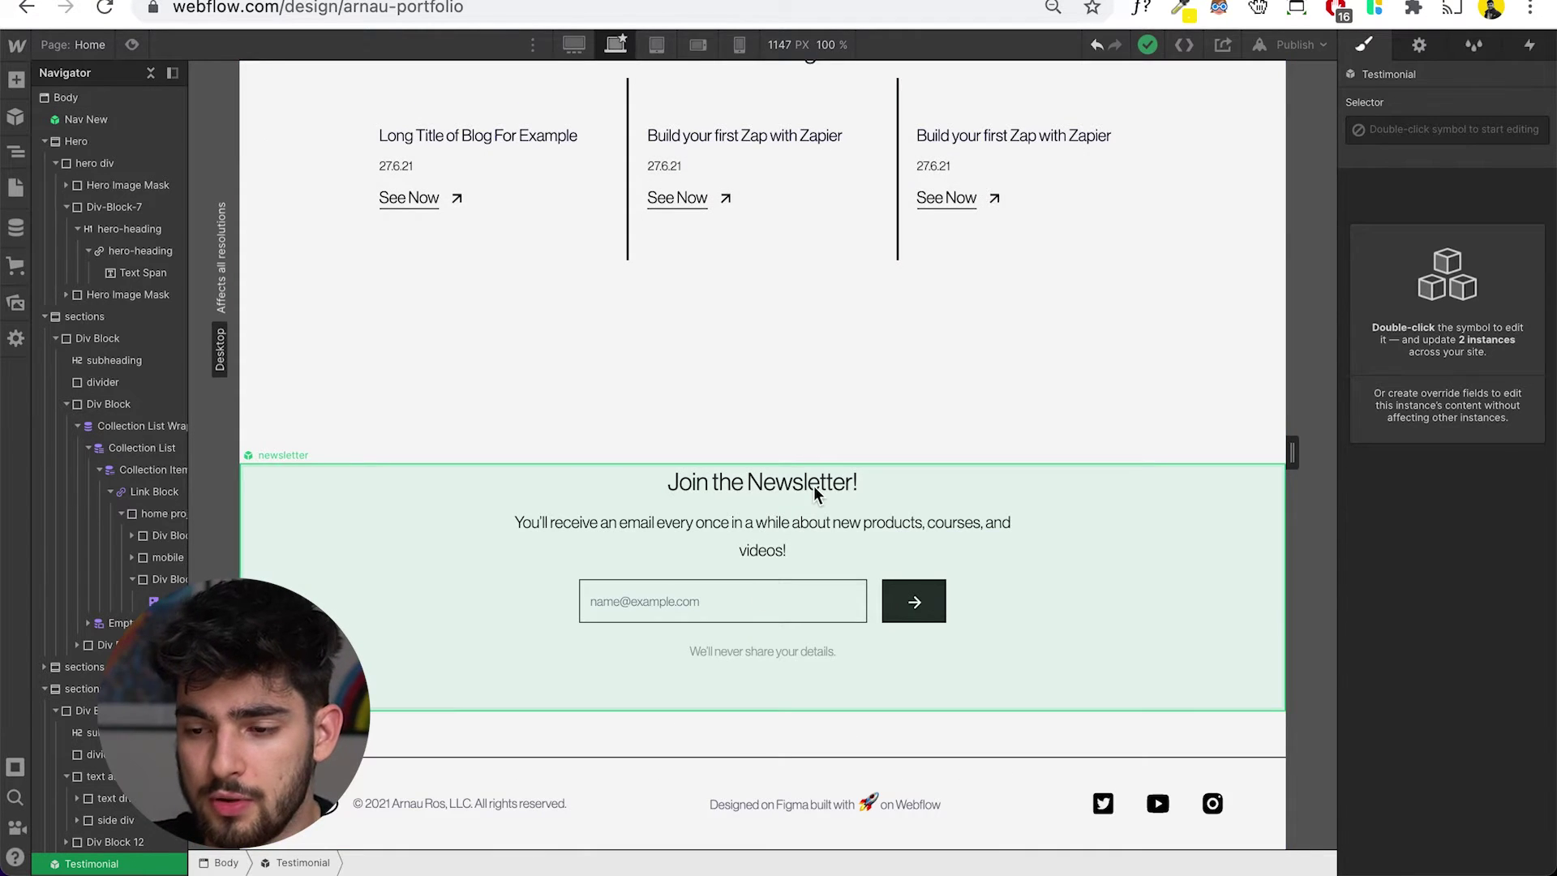
{"action": "scroll", "coordinate": [718, 646], "scroll_direction": "up", "scroll_amount": 1}
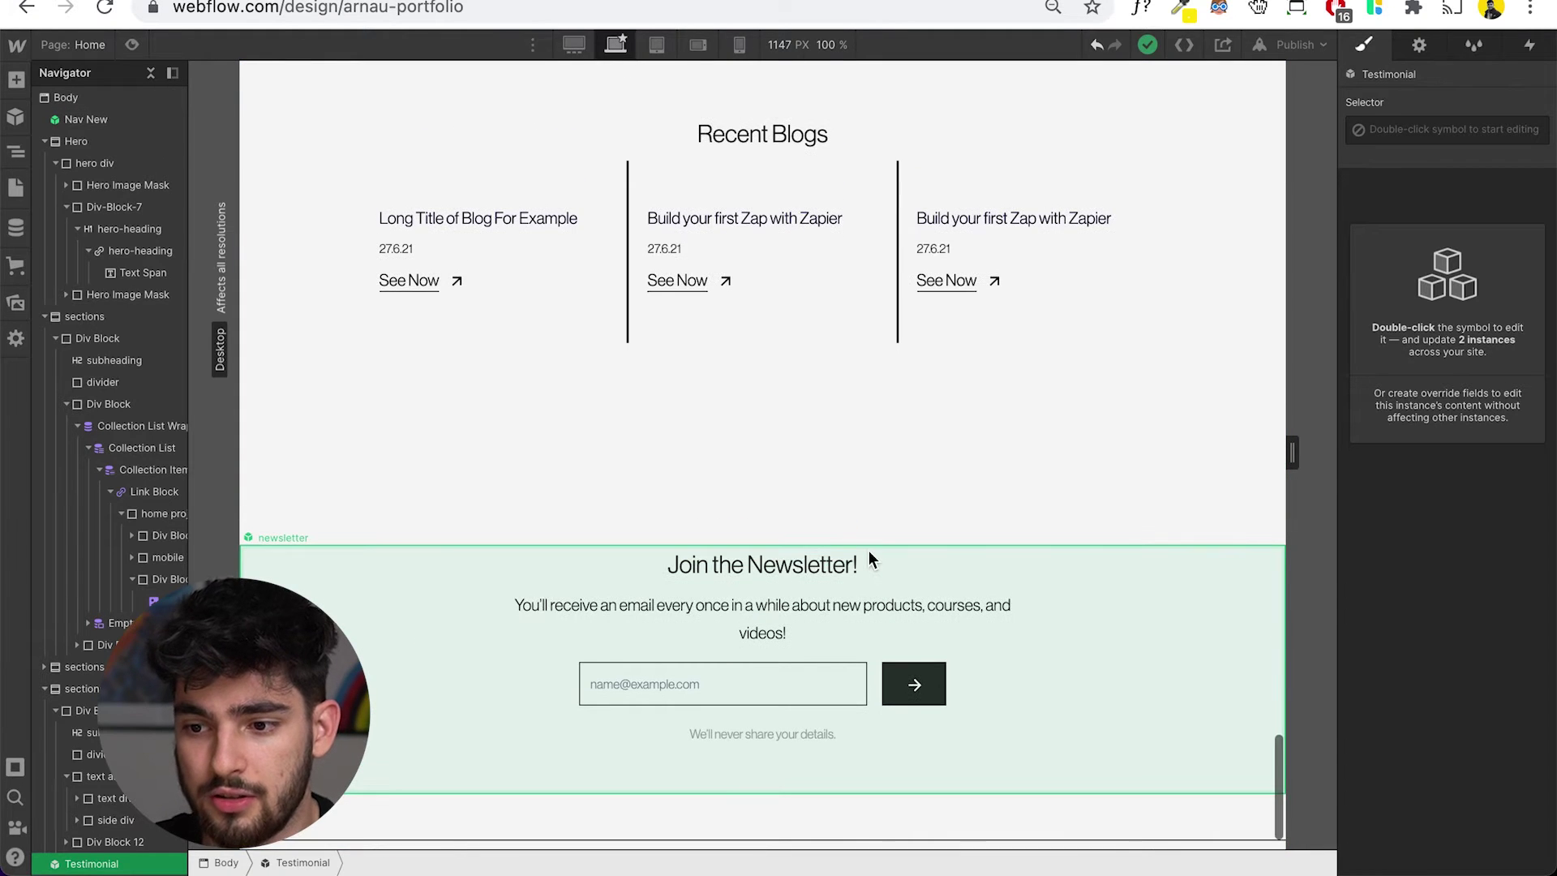
Preview the Home page and scroll through it as visitors would see it.
{"action": "scroll", "coordinate": [869, 552], "scroll_direction": "up", "scroll_amount": 15}
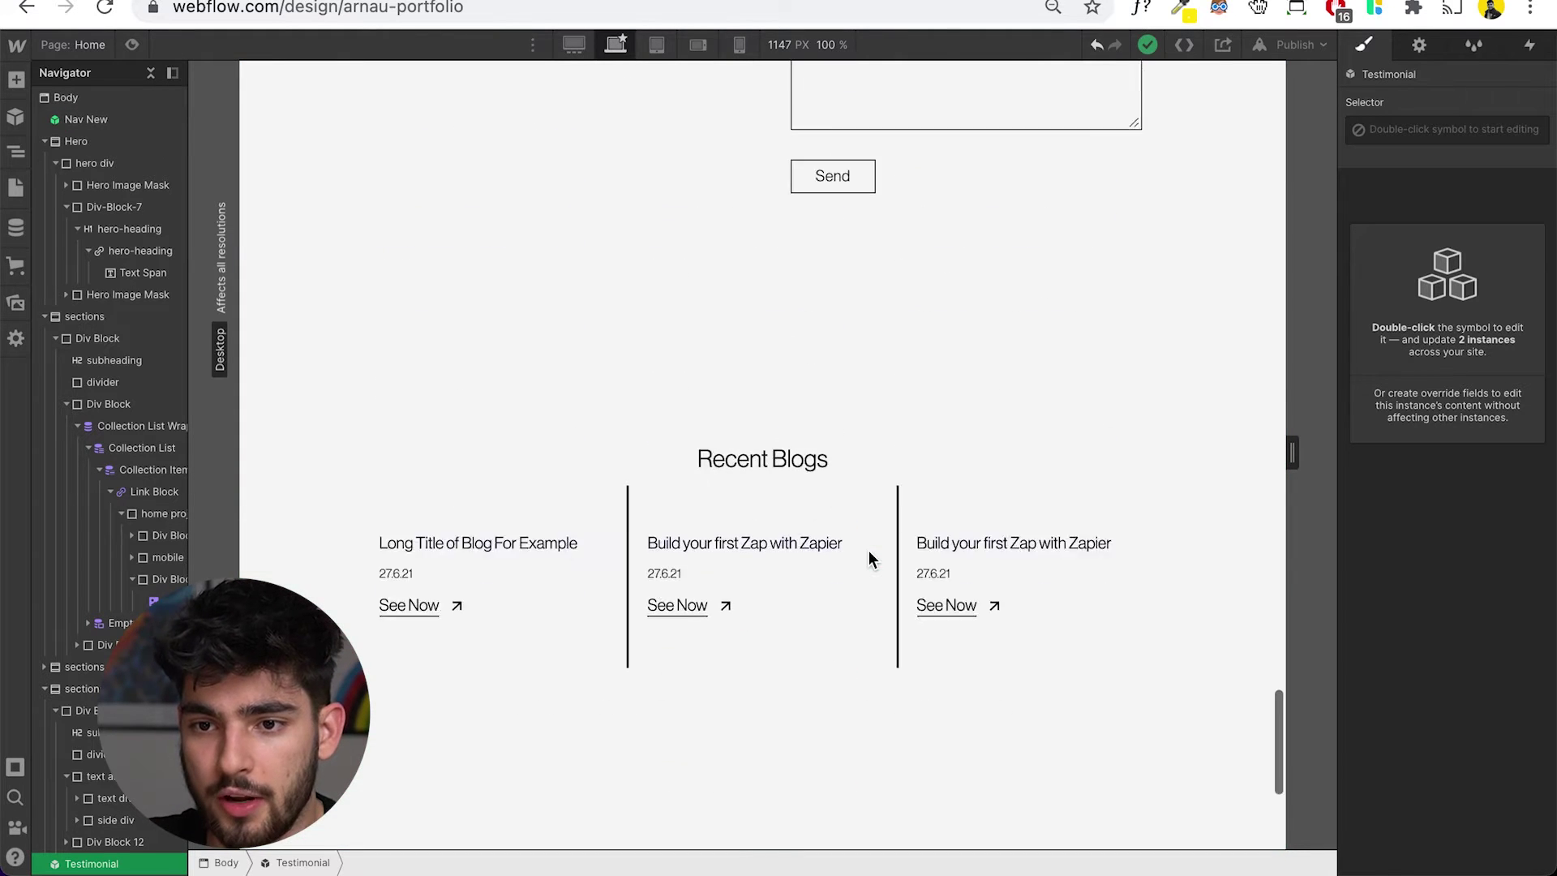
{"action": "left_click", "coordinate": [133, 45]}
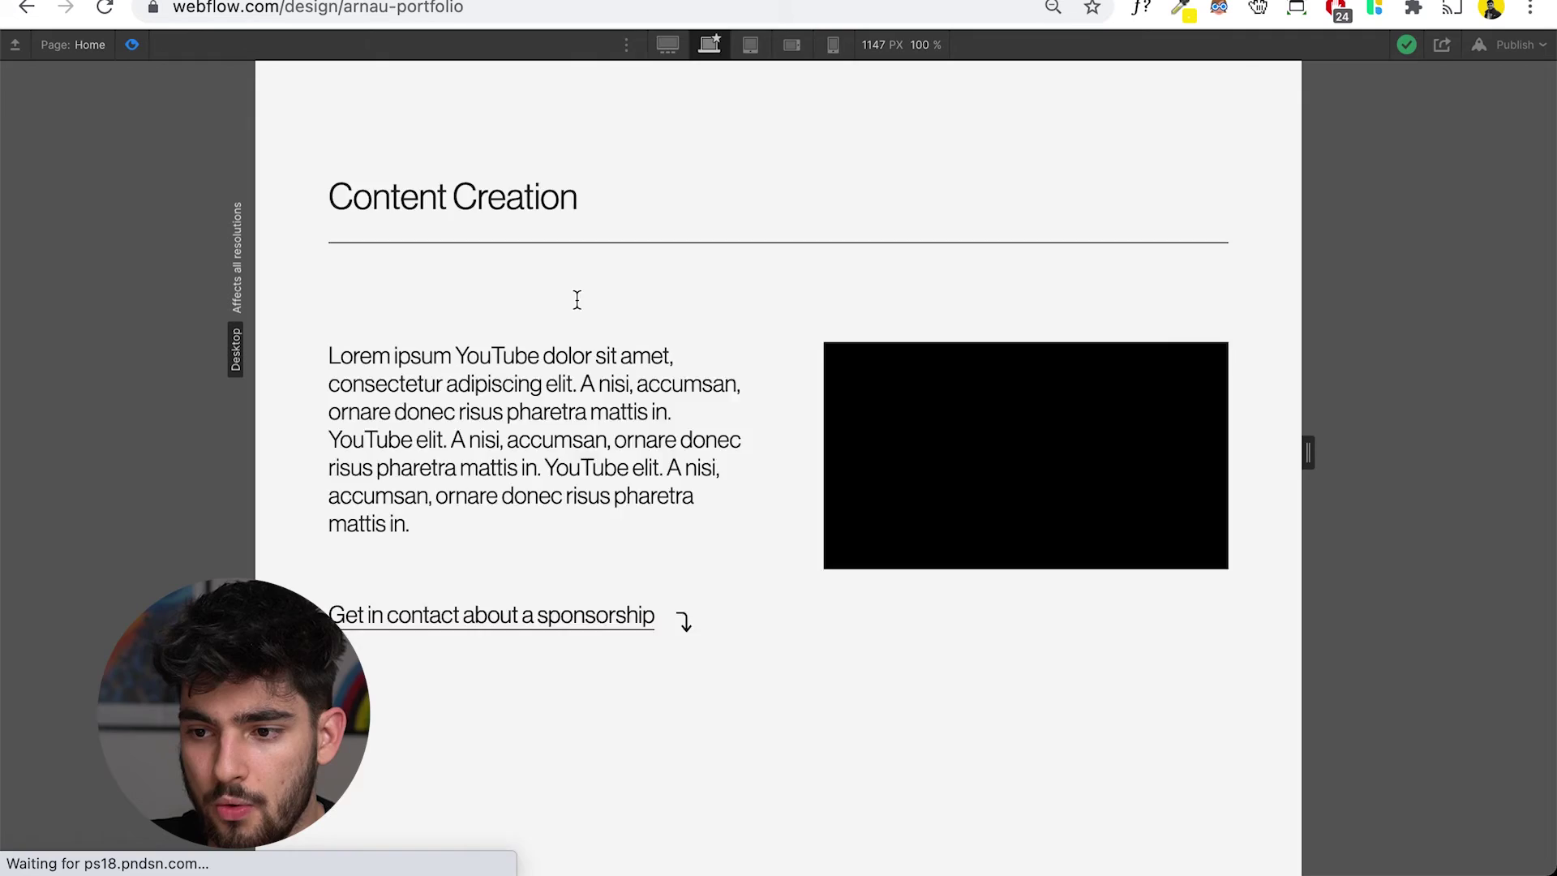
{"action": "scroll", "coordinate": [574, 300], "scroll_direction": "down", "scroll_amount": 10}
{"action": "scroll", "coordinate": [576, 299], "scroll_direction": "down", "scroll_amount": 10}
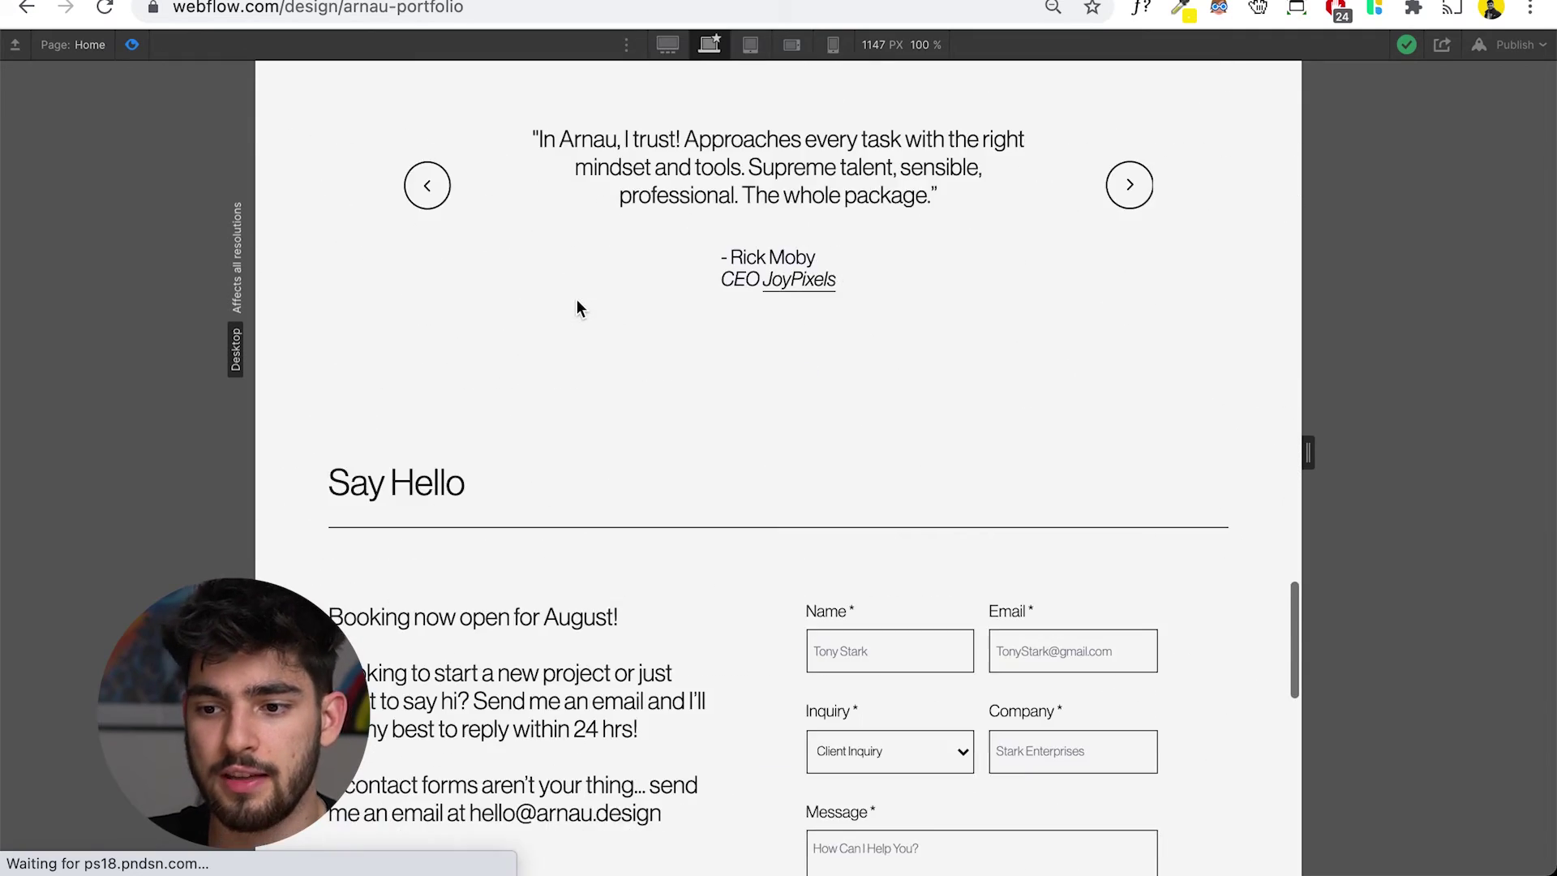
{"action": "scroll", "coordinate": [576, 299], "scroll_direction": "up", "scroll_amount": 7}
{"action": "scroll", "coordinate": [577, 299], "scroll_direction": "up", "scroll_amount": 4}
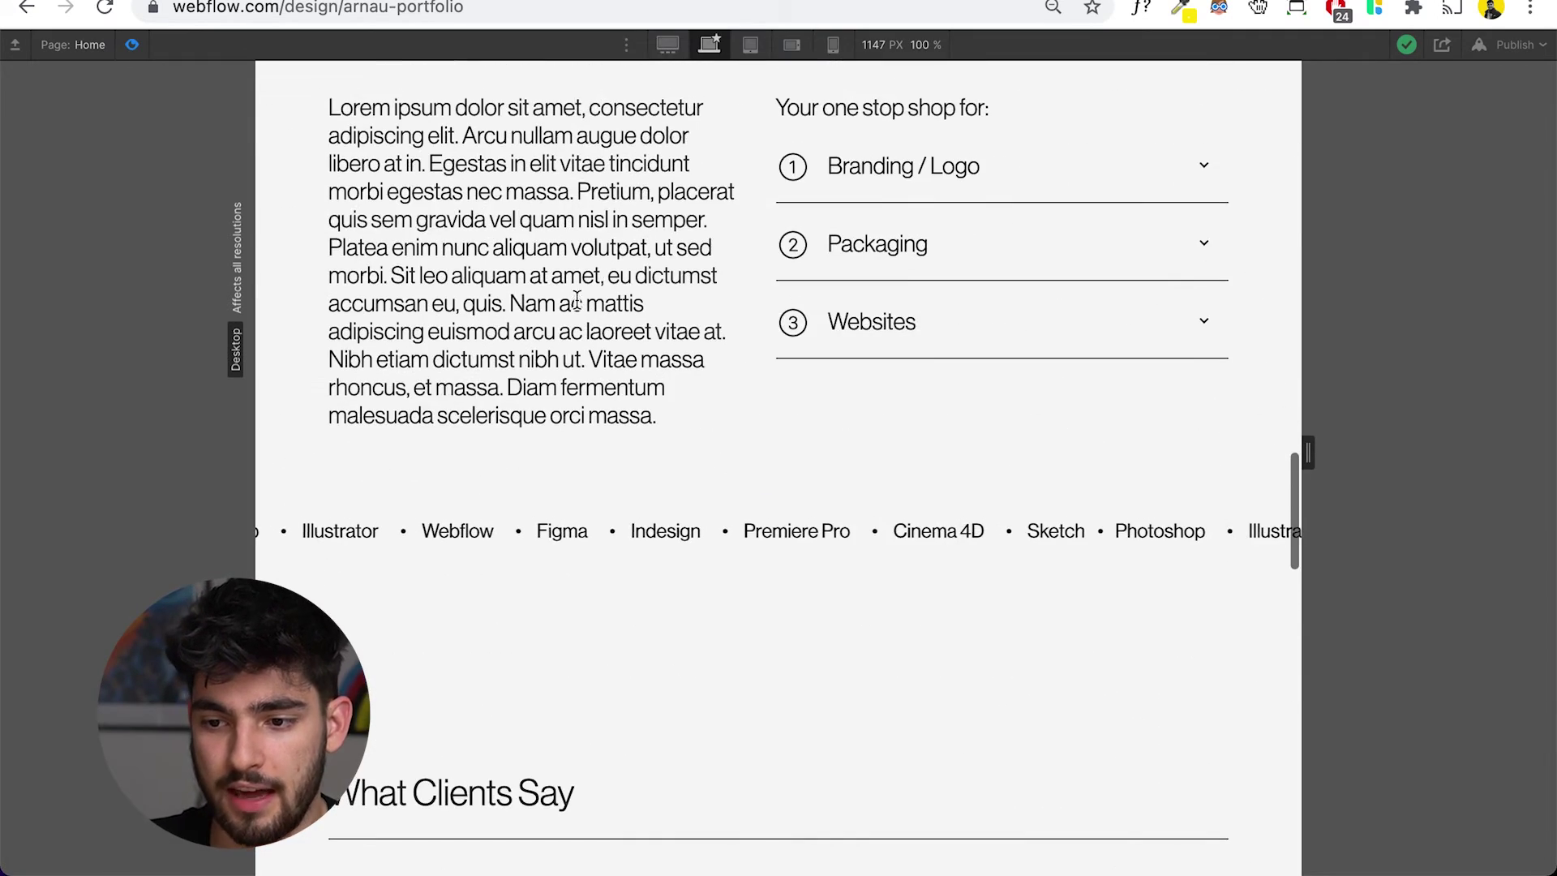
{"action": "scroll", "coordinate": [575, 507], "scroll_direction": "up", "scroll_amount": 4}
{"action": "scroll", "coordinate": [629, 706], "scroll_direction": "down", "scroll_amount": 2}
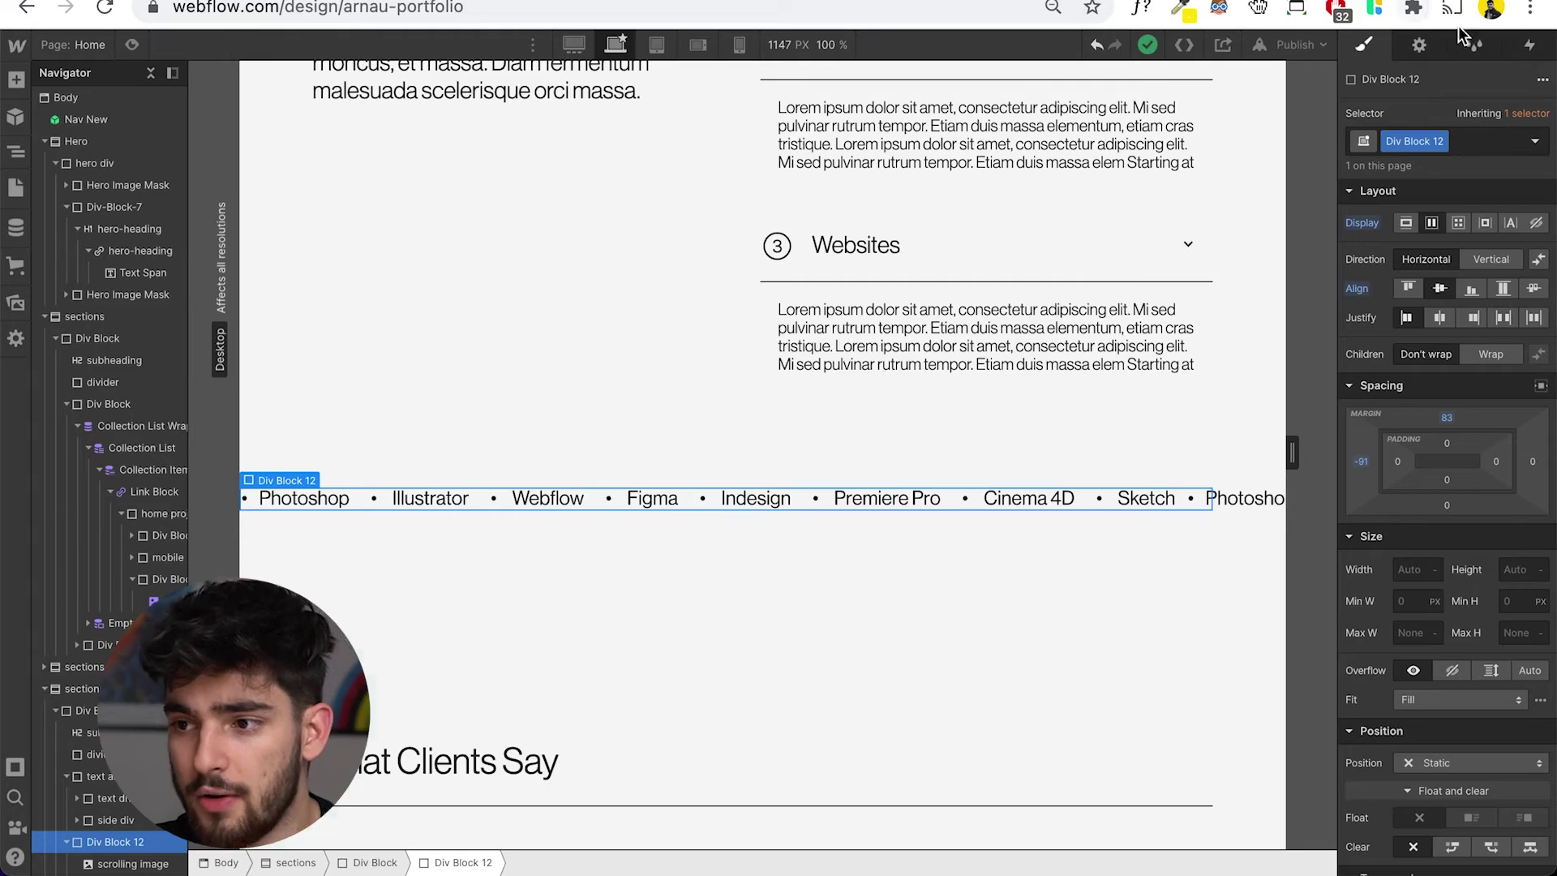
In the page-scroll New Scroll Animation, drag the first Div Block 12 keyframe to 50%.
{"action": "left_click", "coordinate": [1531, 47]}
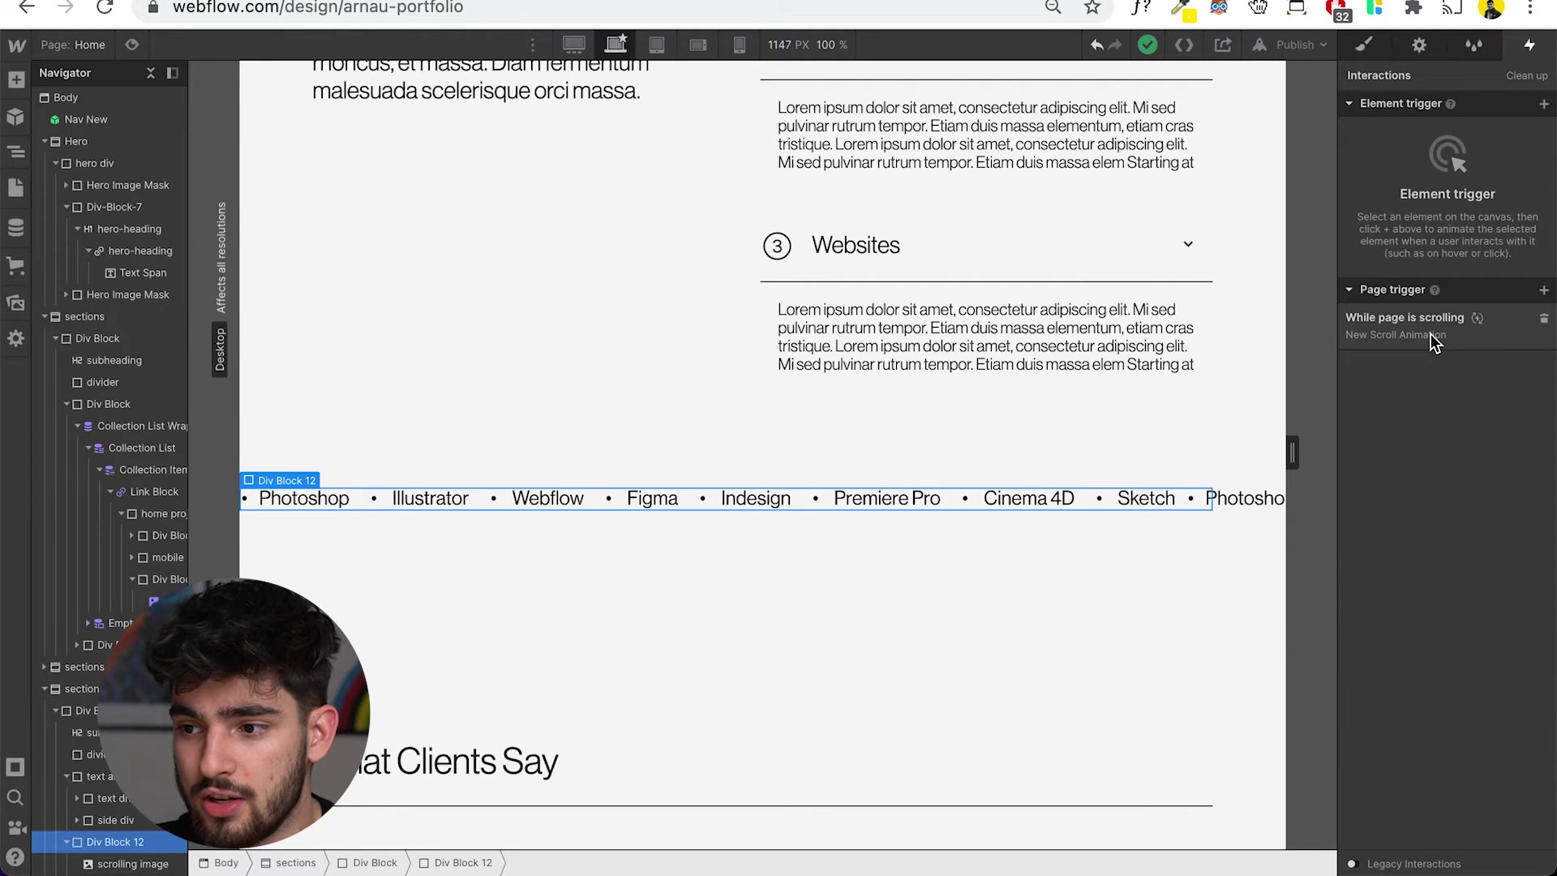
{"action": "left_click", "coordinate": [1428, 333]}
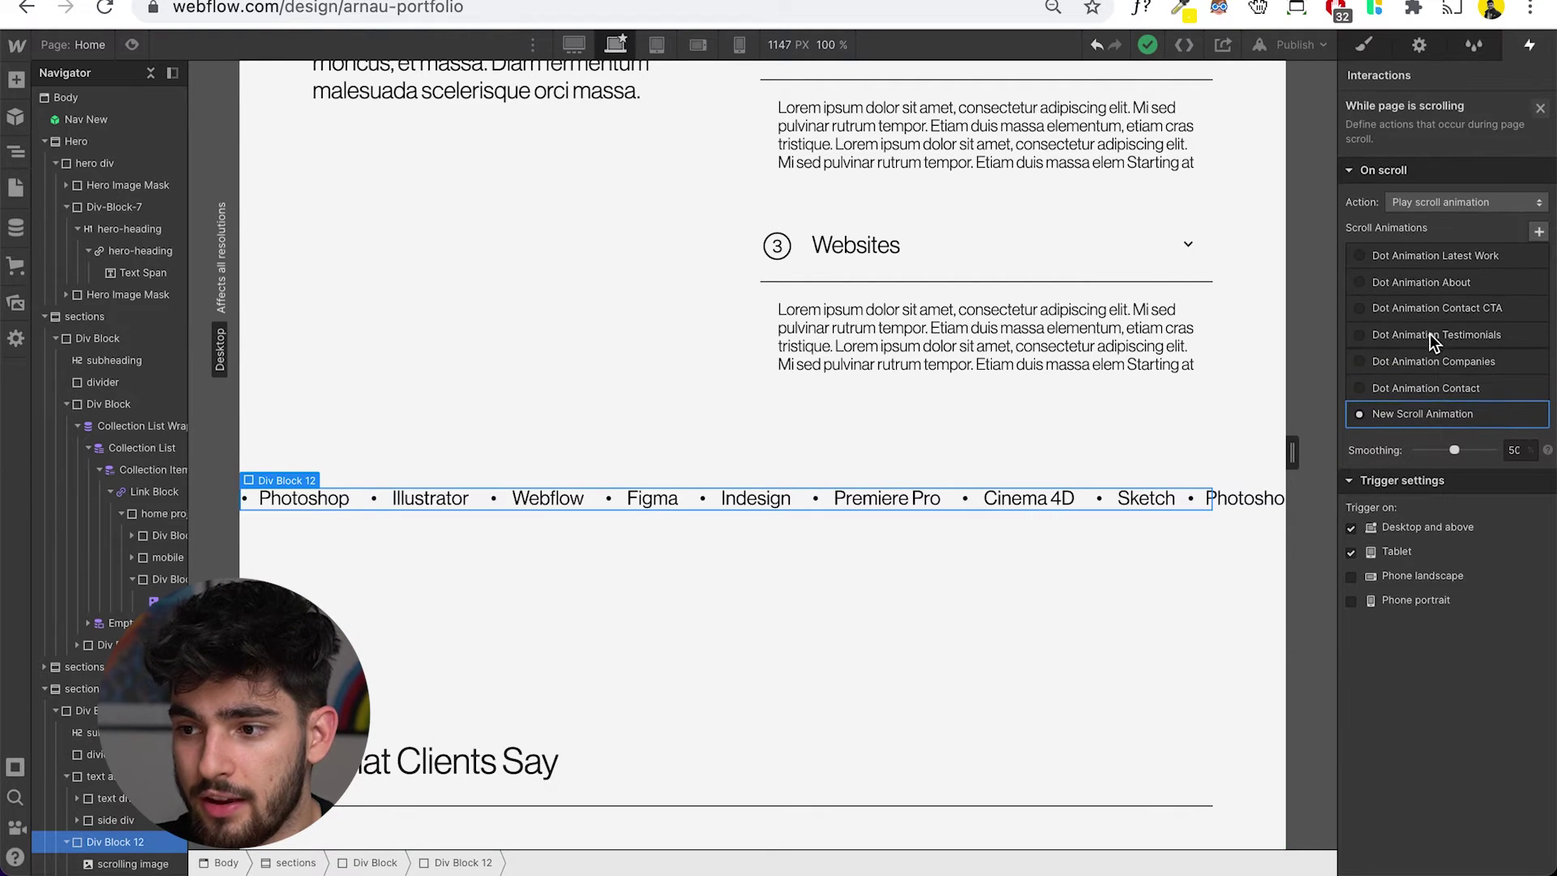
{"action": "left_click", "coordinate": [1515, 415]}
{"action": "left_click_drag", "start_coordinate": [1421, 248], "coordinate": [1425, 572]}
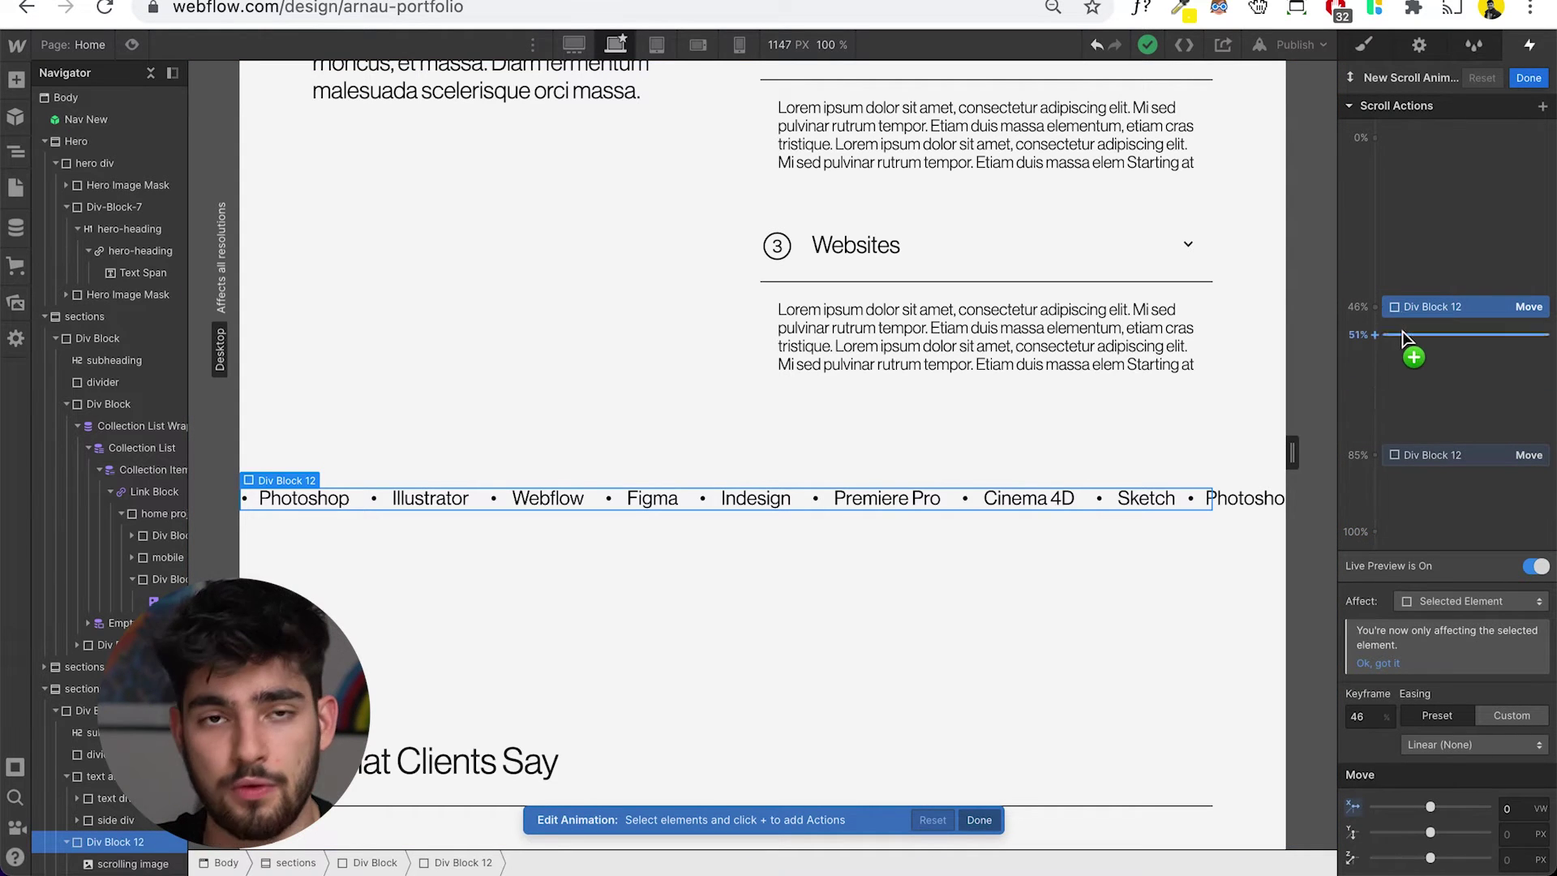
{"action": "left_click_drag", "start_coordinate": [1403, 330], "coordinate": [1403, 331]}
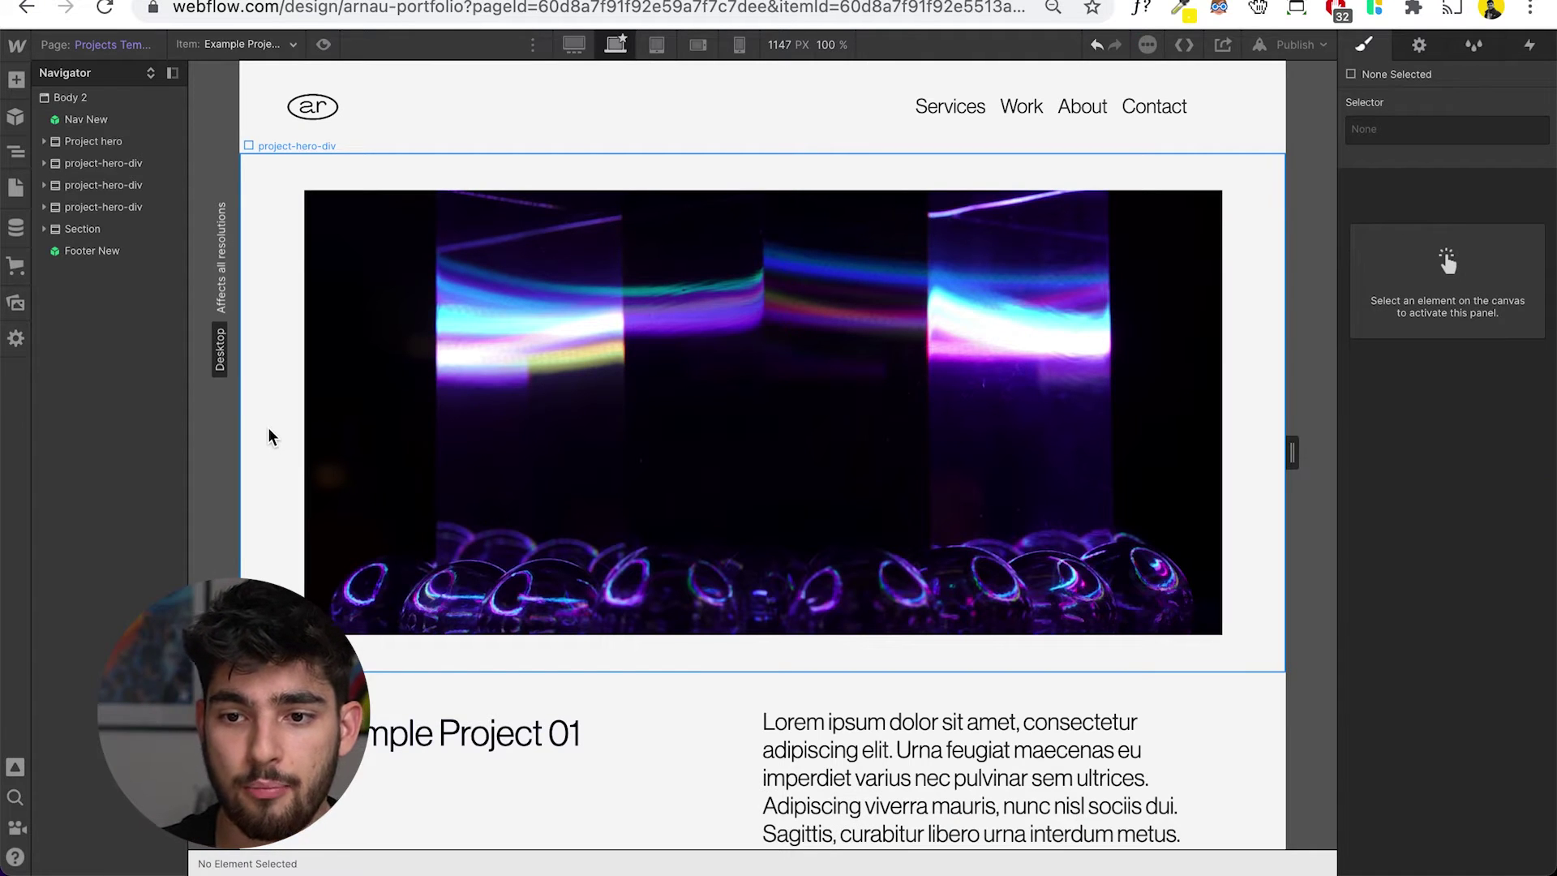
{"action": "scroll", "coordinate": [271, 438], "scroll_direction": "down", "scroll_amount": 3}
{"action": "scroll", "coordinate": [605, 514], "scroll_direction": "down", "scroll_amount": 2}
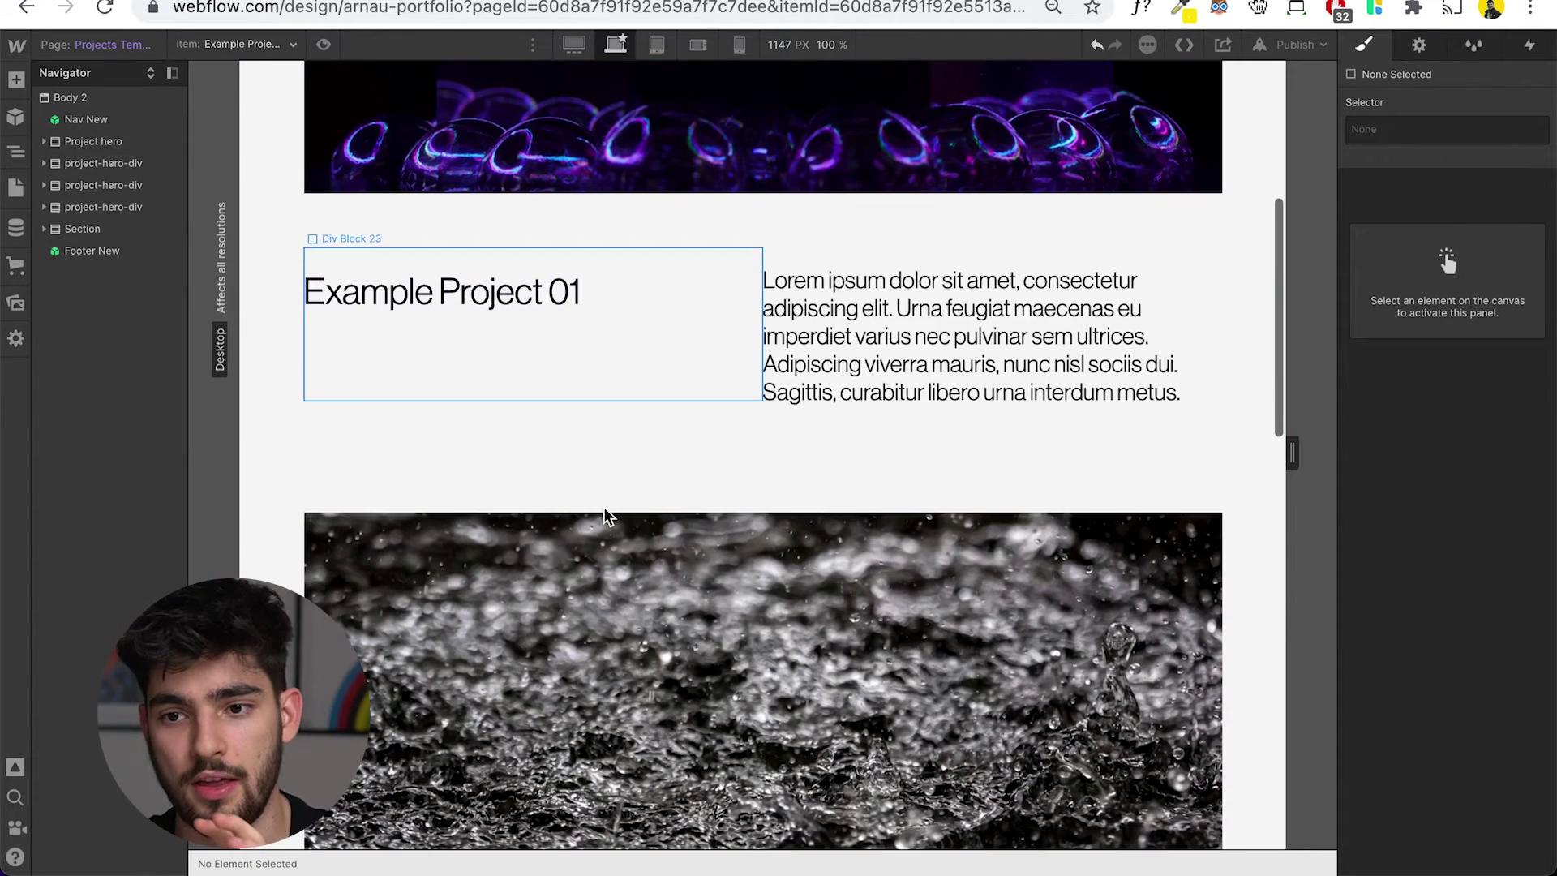
{"action": "scroll", "coordinate": [605, 514], "scroll_direction": "up", "scroll_amount": 5}
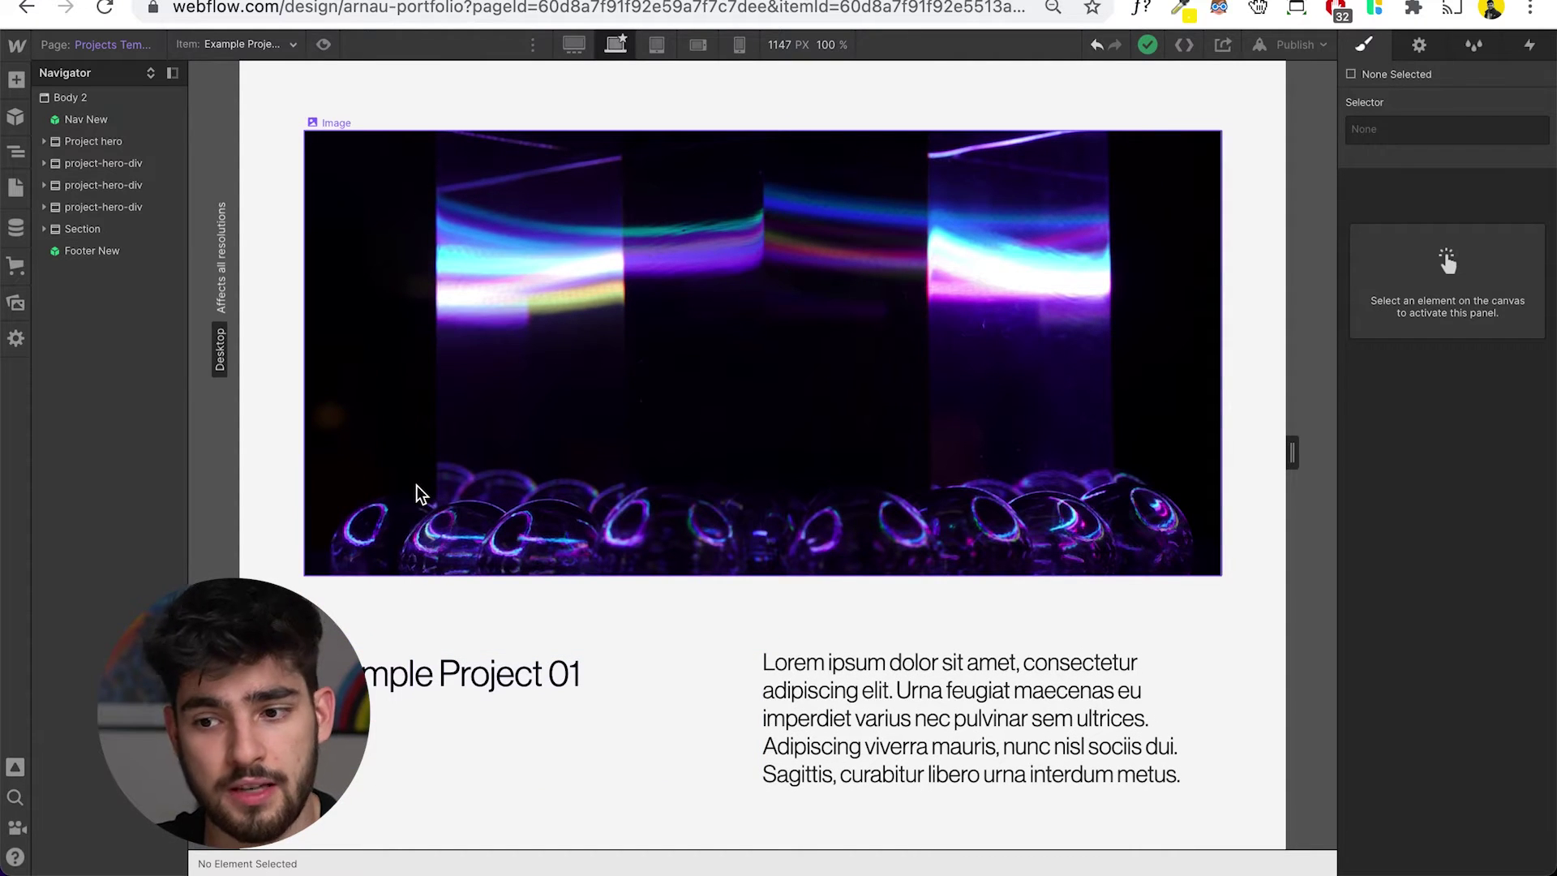
{"action": "scroll", "coordinate": [421, 493], "scroll_direction": "up", "scroll_amount": 1}
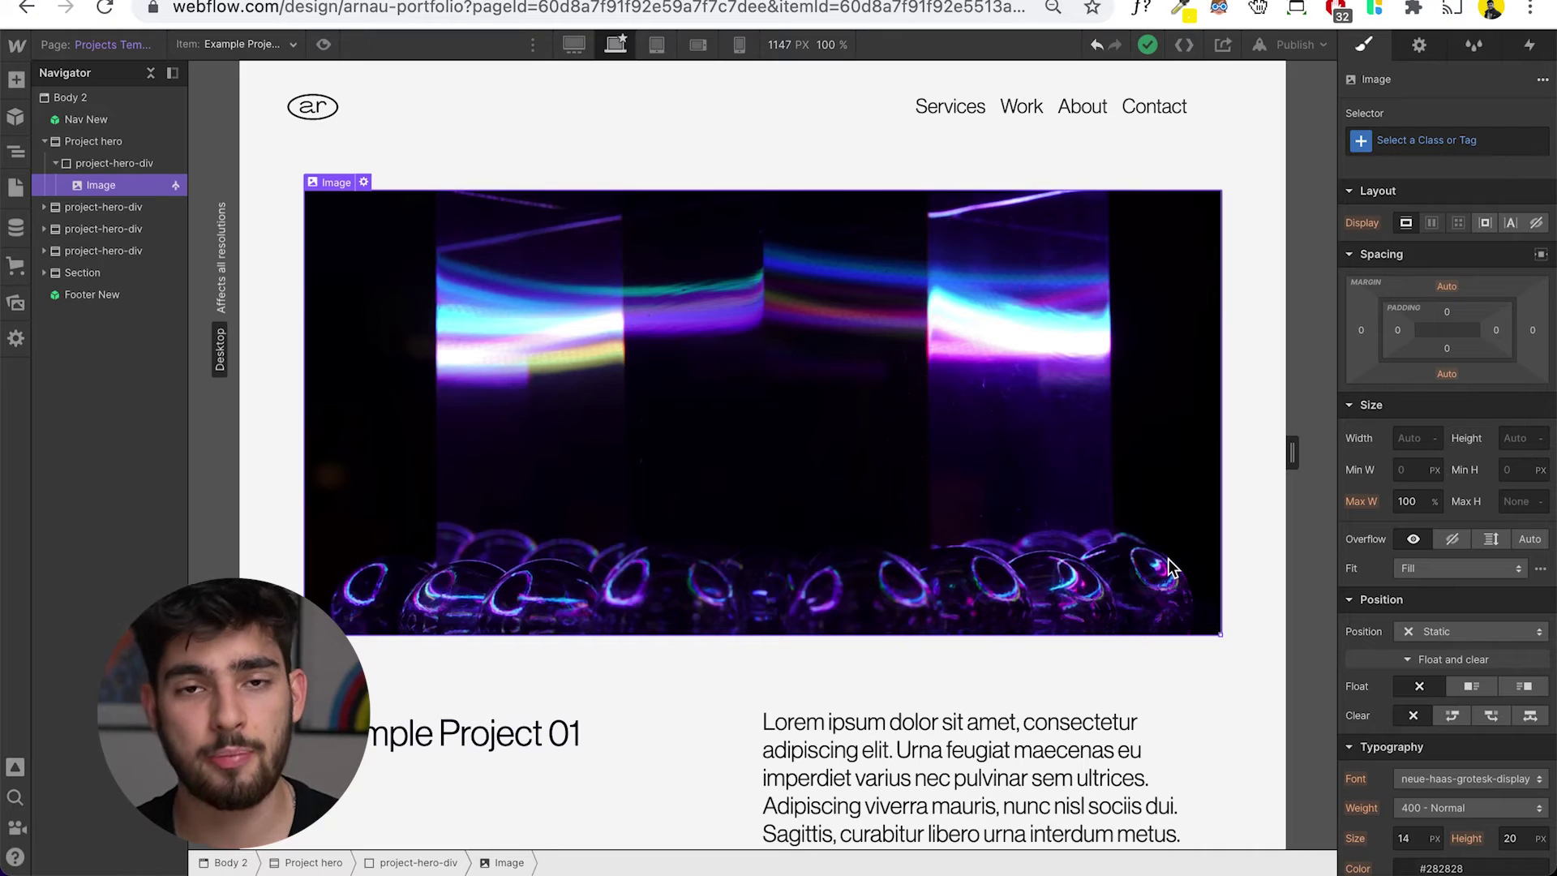
{"action": "scroll", "coordinate": [499, 558], "scroll_direction": "down", "scroll_amount": 5}
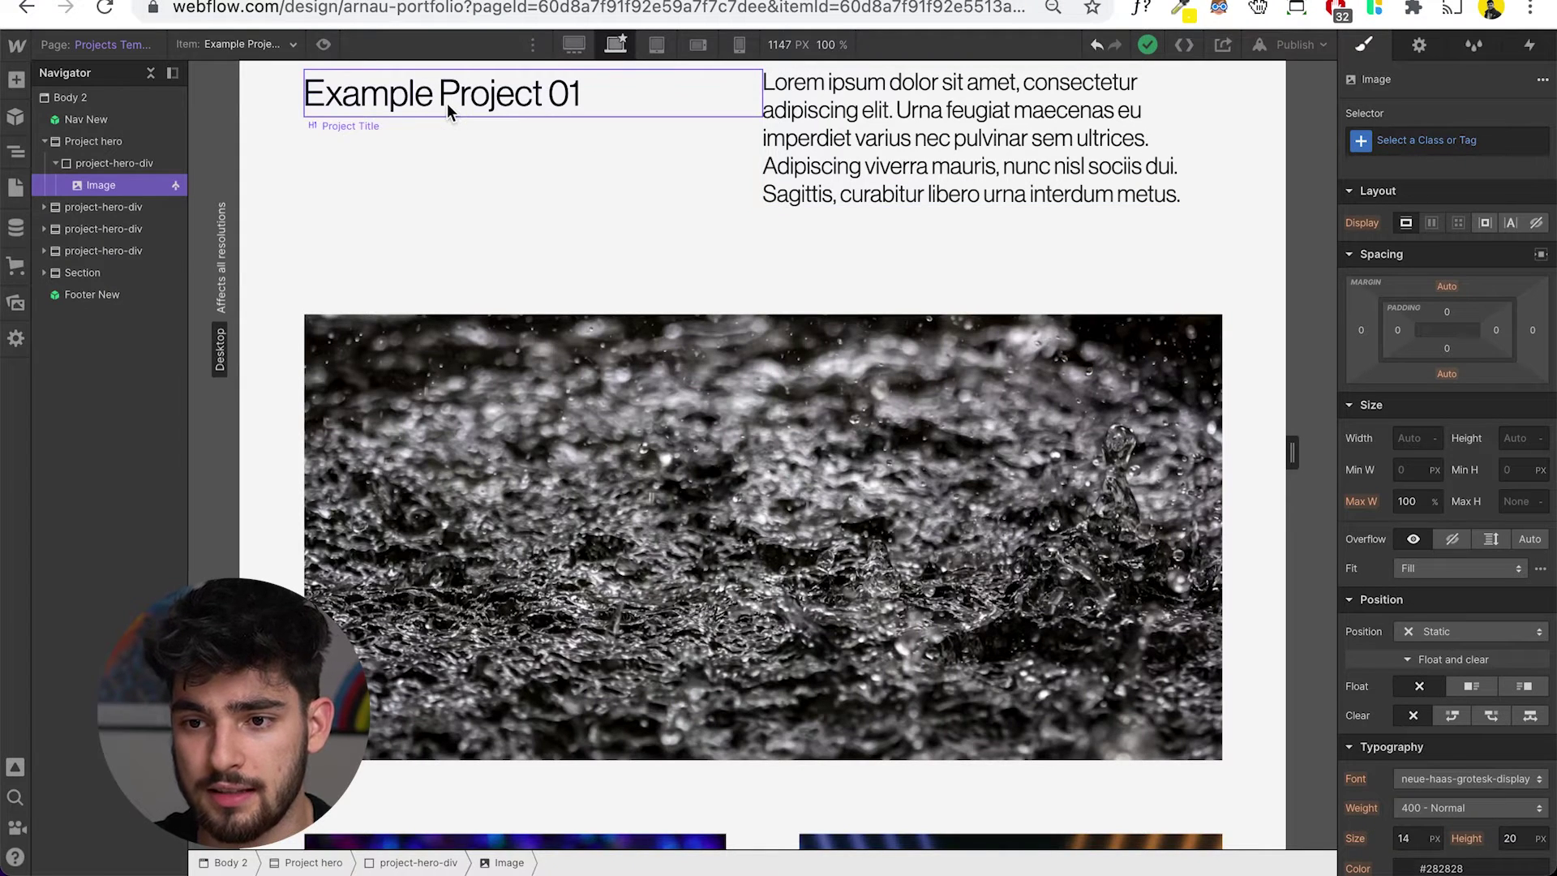
{"action": "left_click", "coordinate": [446, 104]}
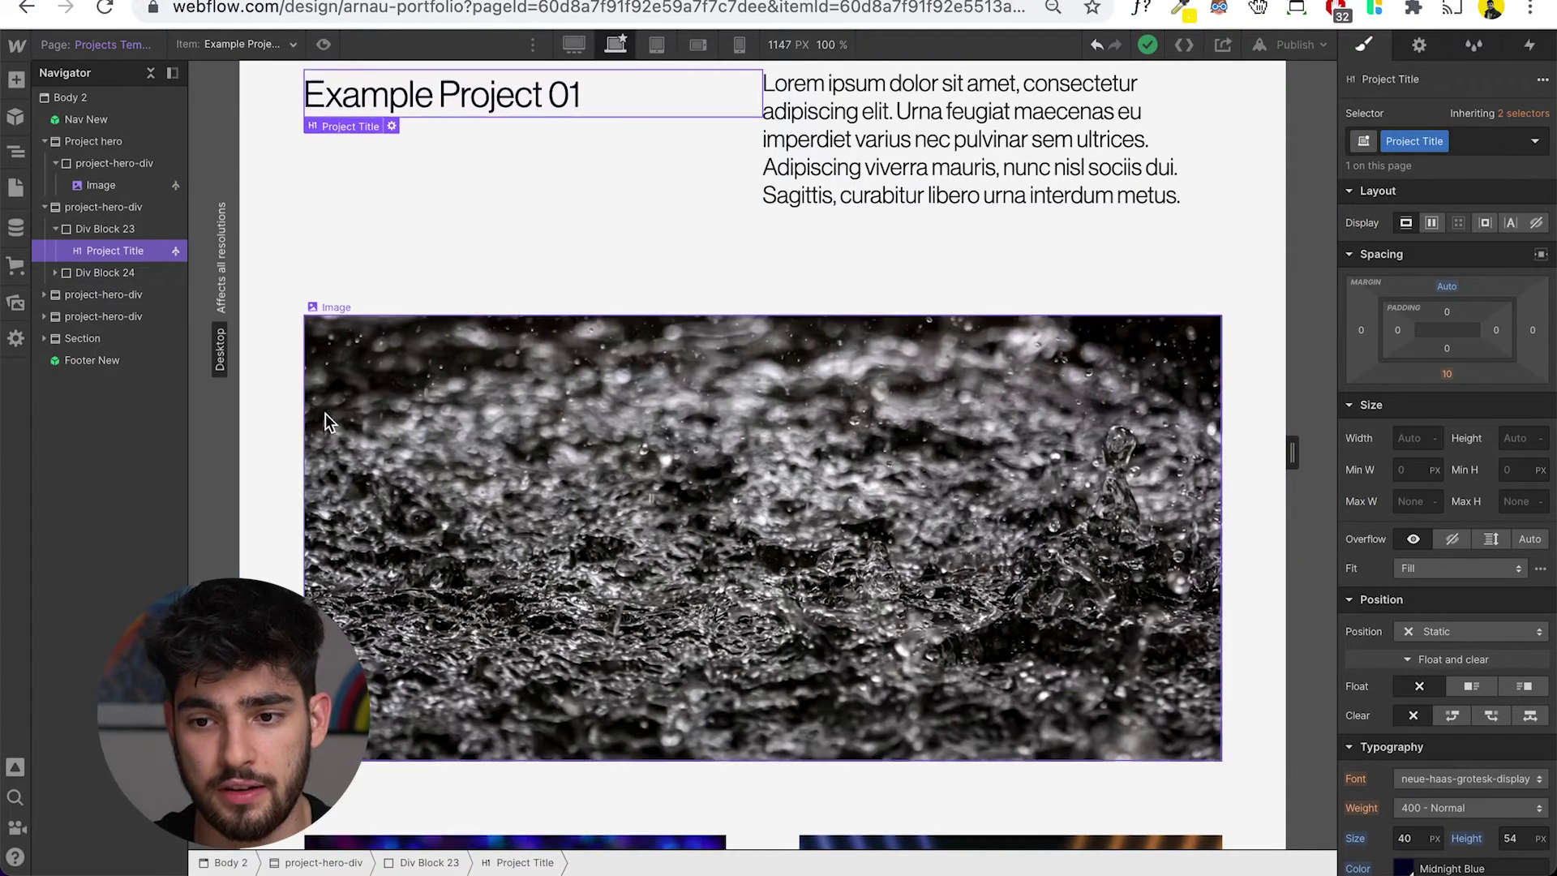
{"action": "scroll", "coordinate": [324, 415], "scroll_direction": "up", "scroll_amount": 2}
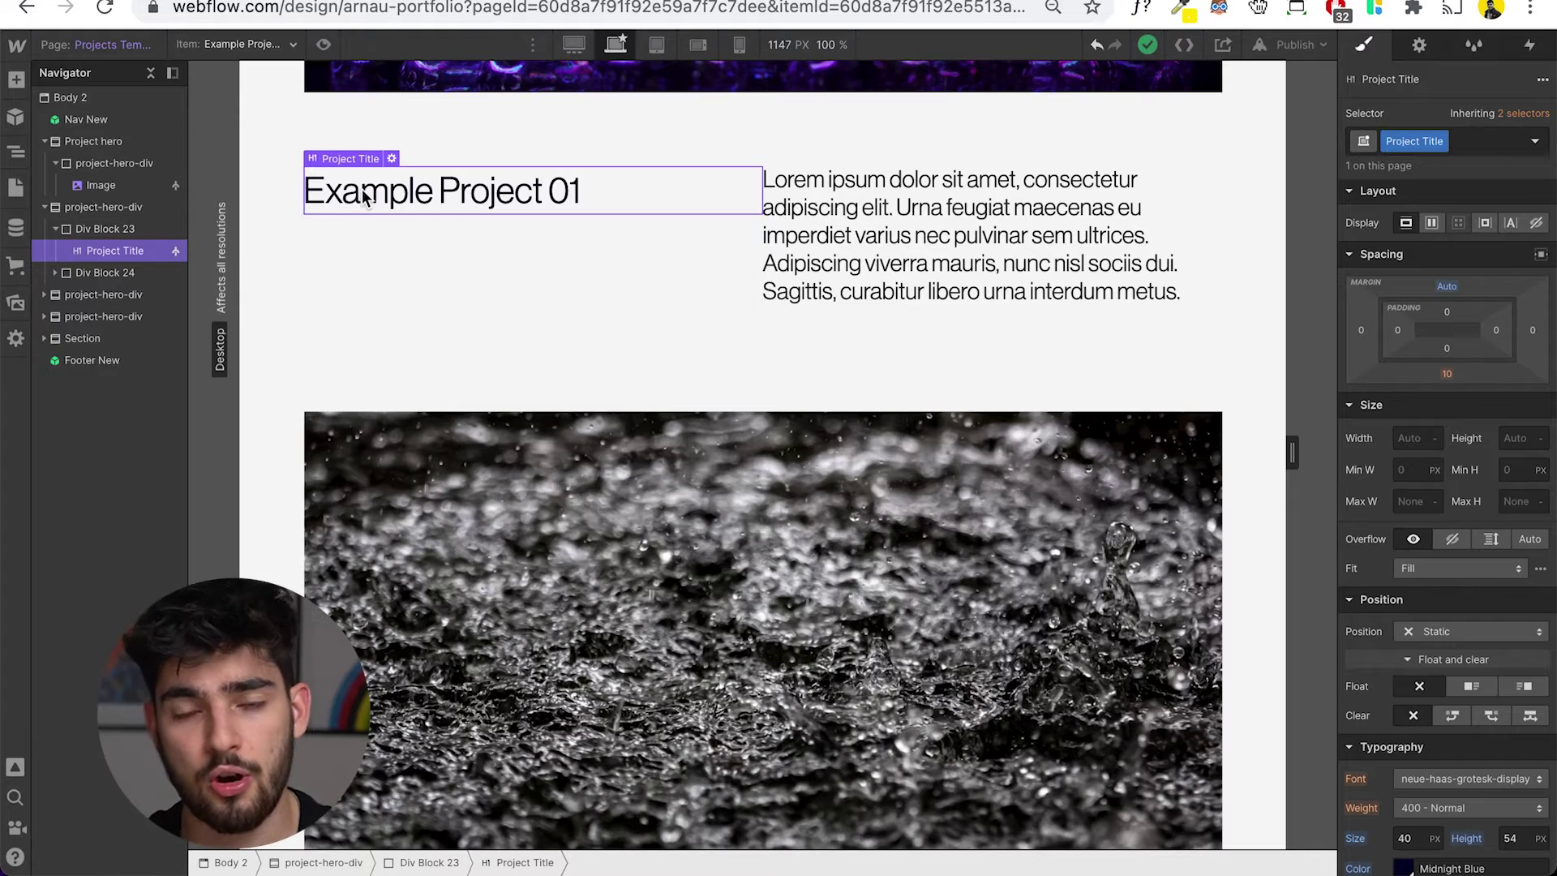
{"action": "scroll", "coordinate": [870, 280], "scroll_direction": "down", "scroll_amount": 7}
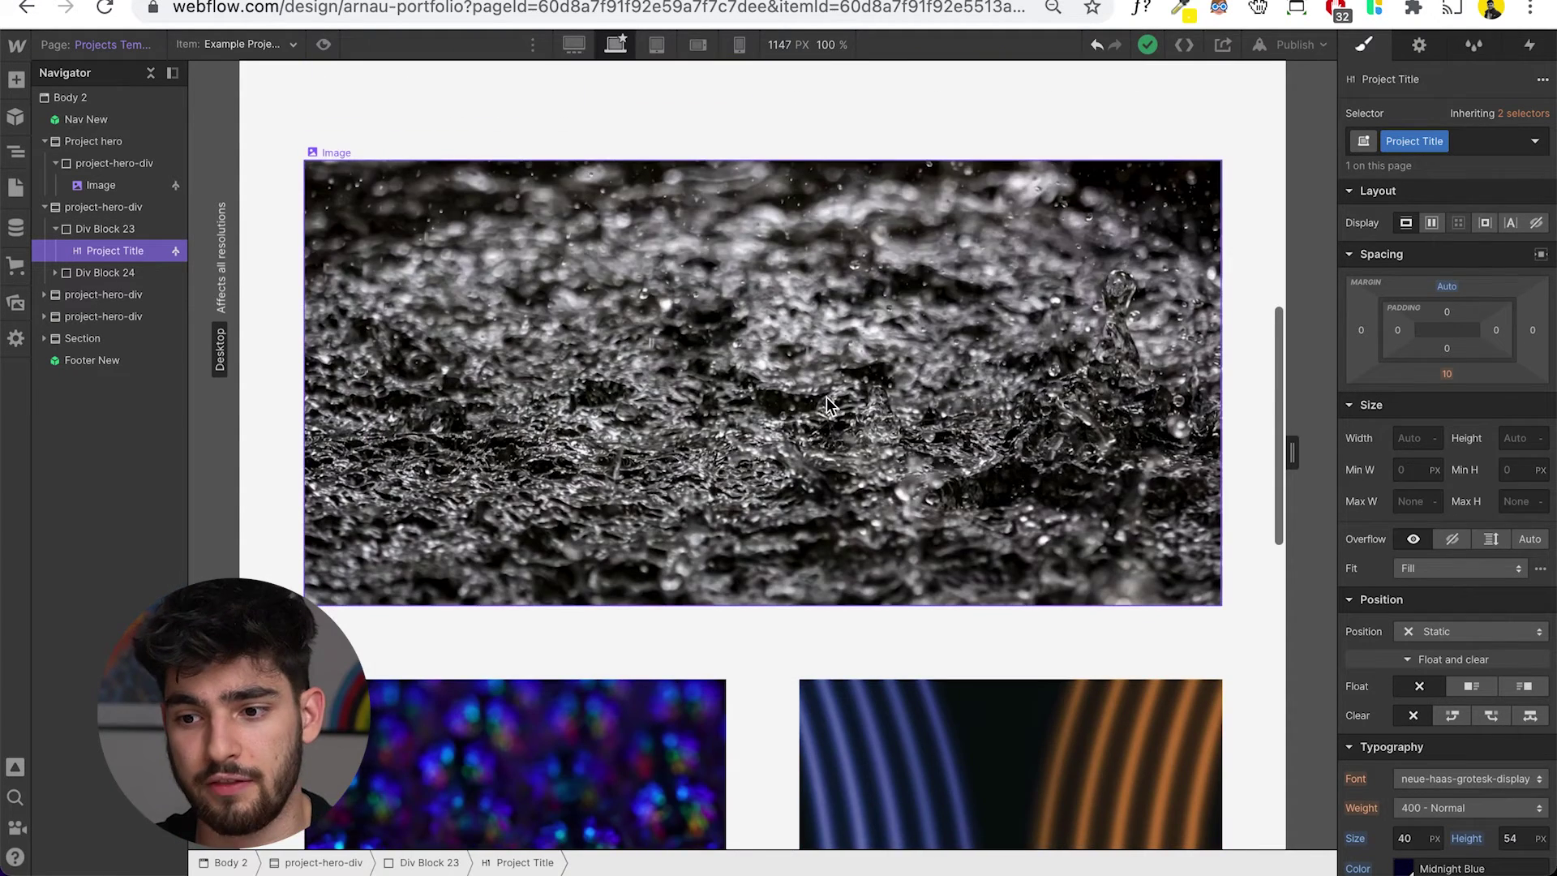
{"action": "scroll", "coordinate": [825, 397], "scroll_direction": "down", "scroll_amount": 2}
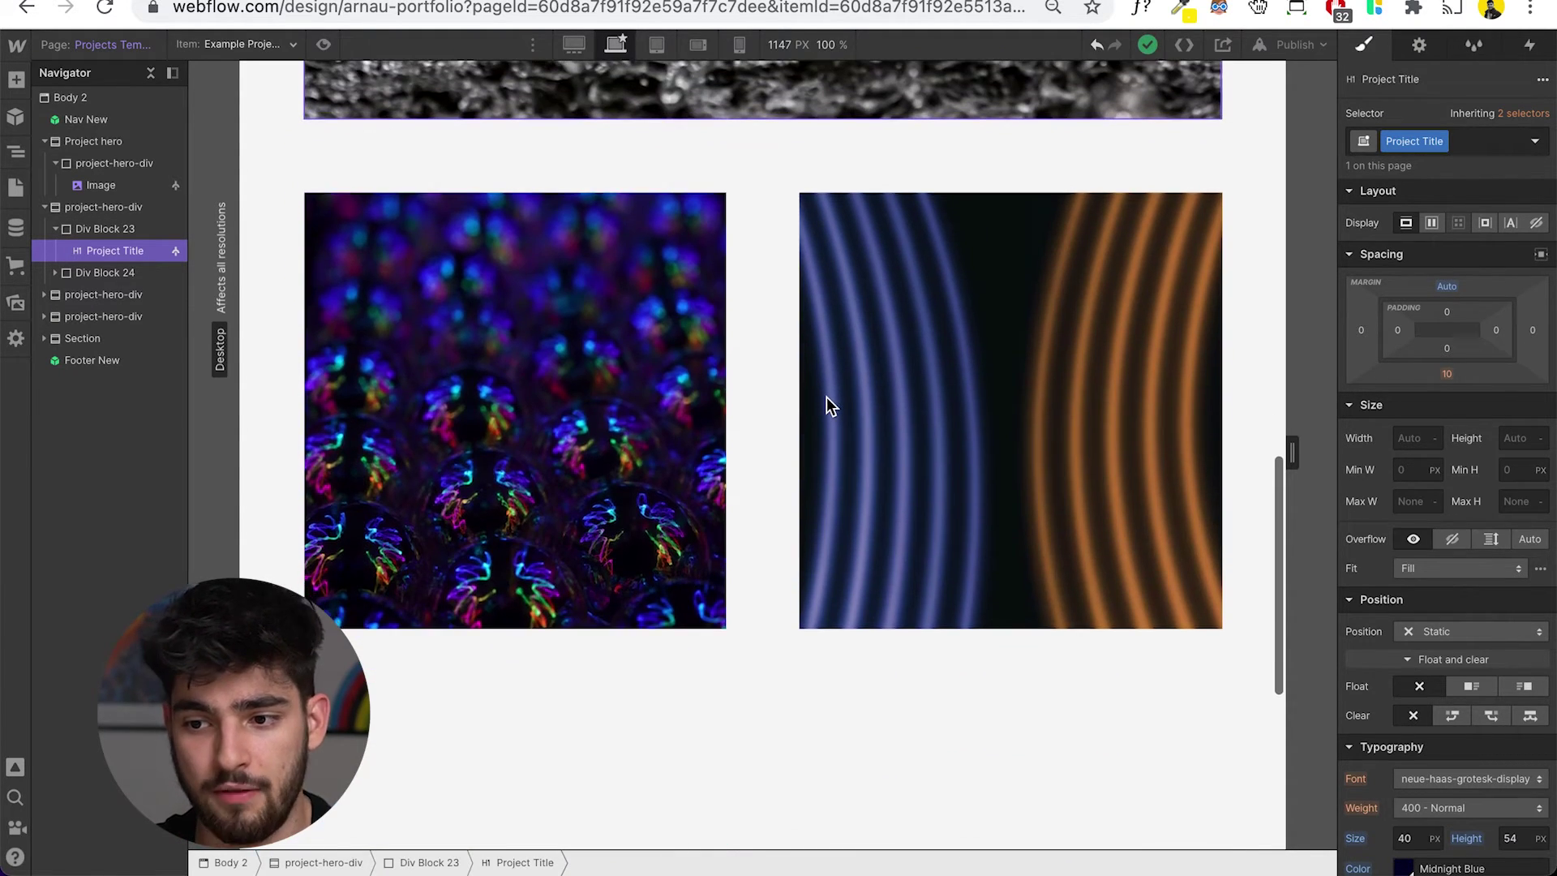
{"action": "scroll", "coordinate": [825, 397], "scroll_direction": "down", "scroll_amount": 5}
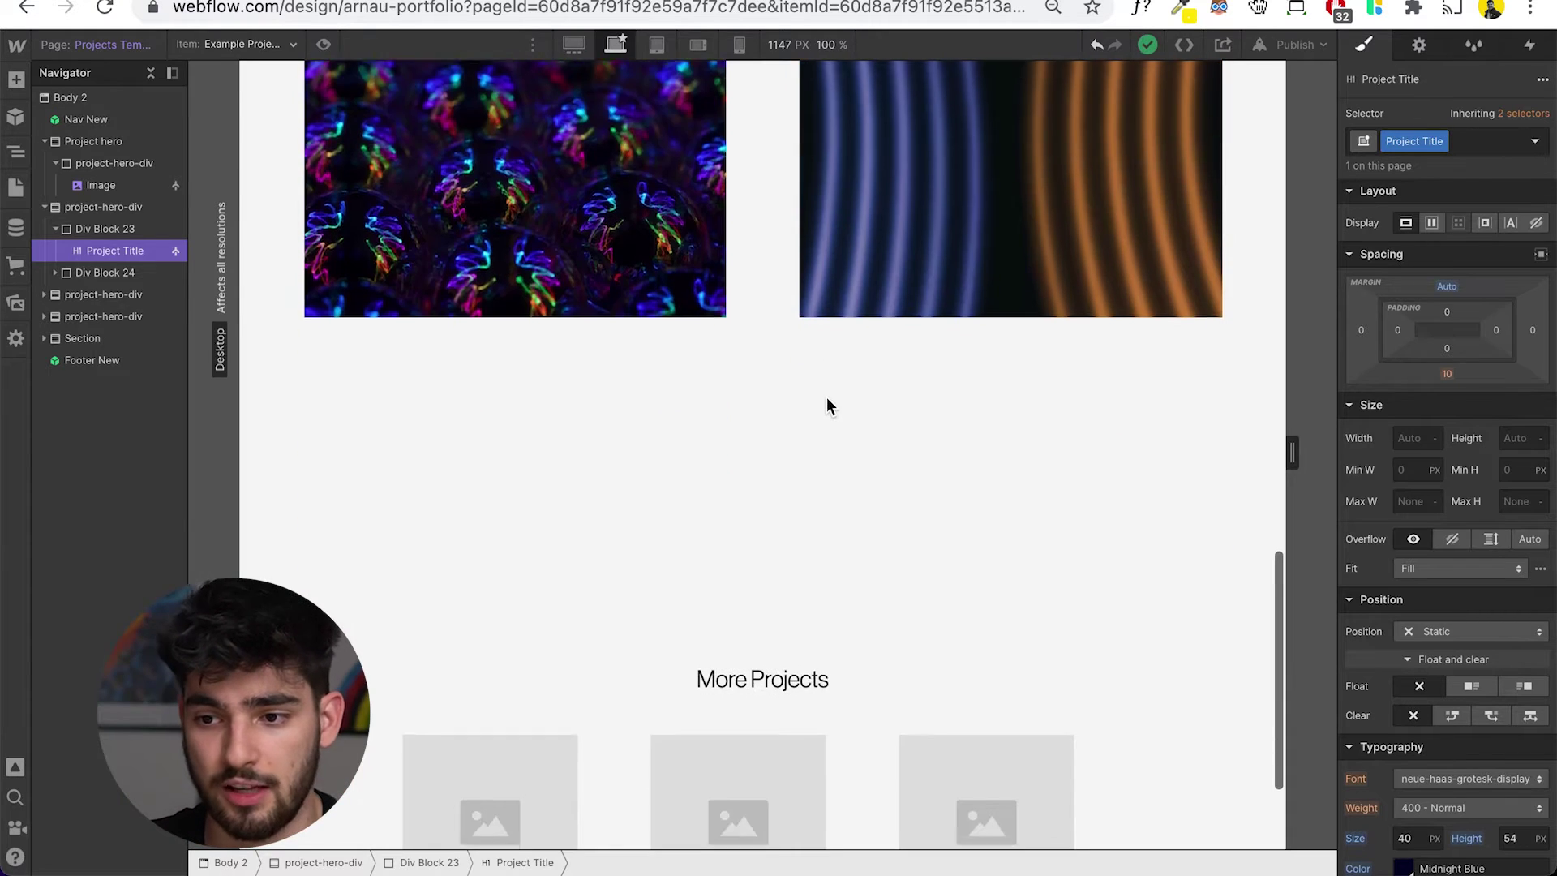
{"action": "scroll", "coordinate": [827, 398], "scroll_direction": "down", "scroll_amount": 2}
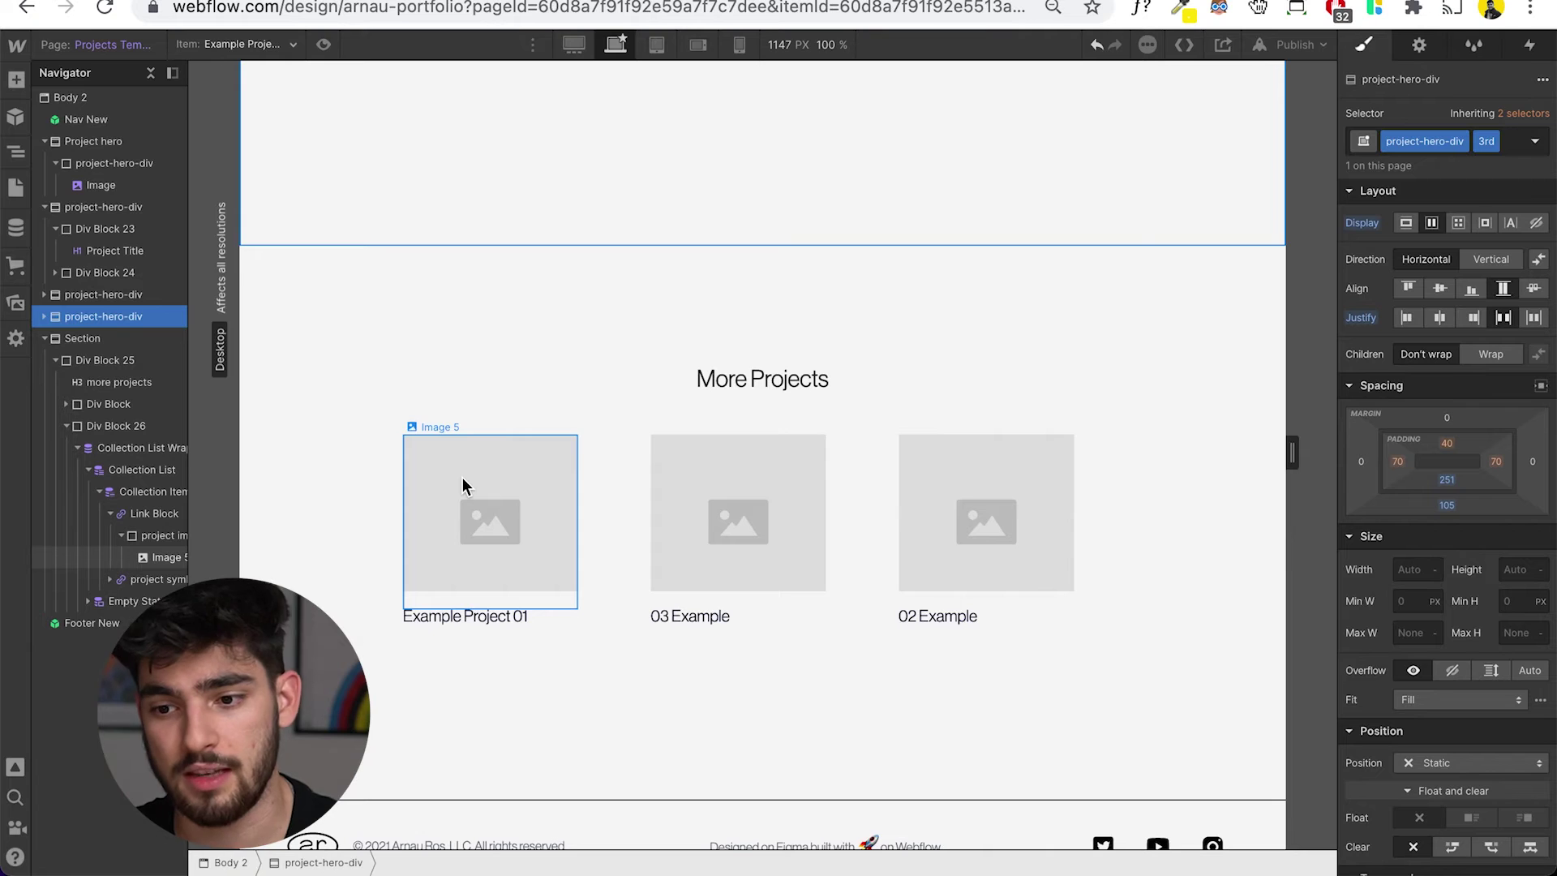
Select Image 5, the first More Projects card, and scroll further down the canvas.
{"action": "left_click", "coordinate": [486, 519]}
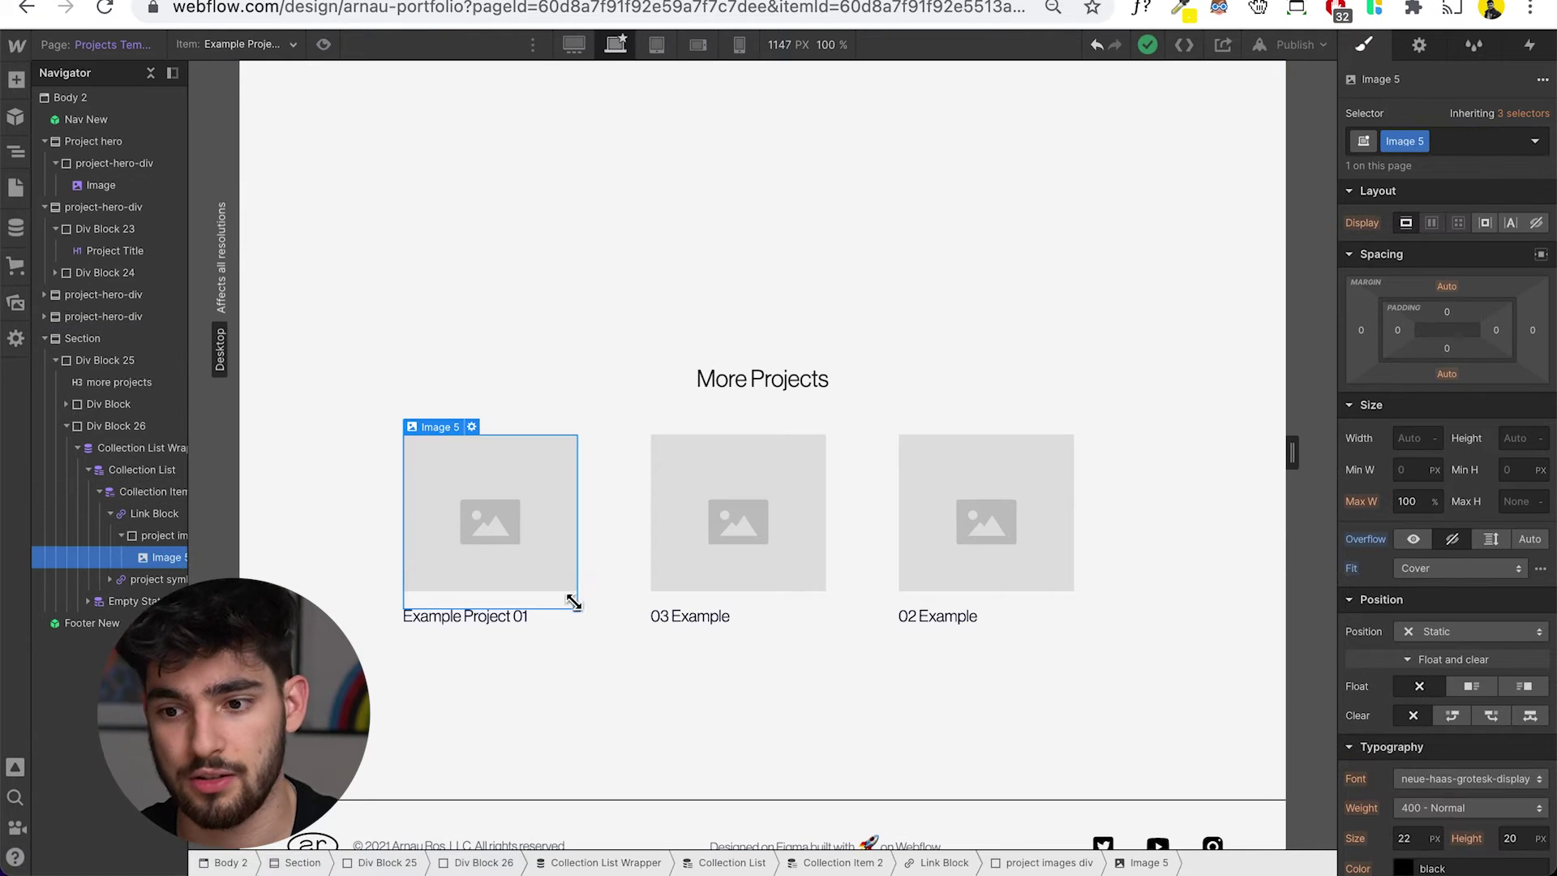
{"action": "scroll", "coordinate": [565, 573], "scroll_direction": "down", "scroll_amount": 1}
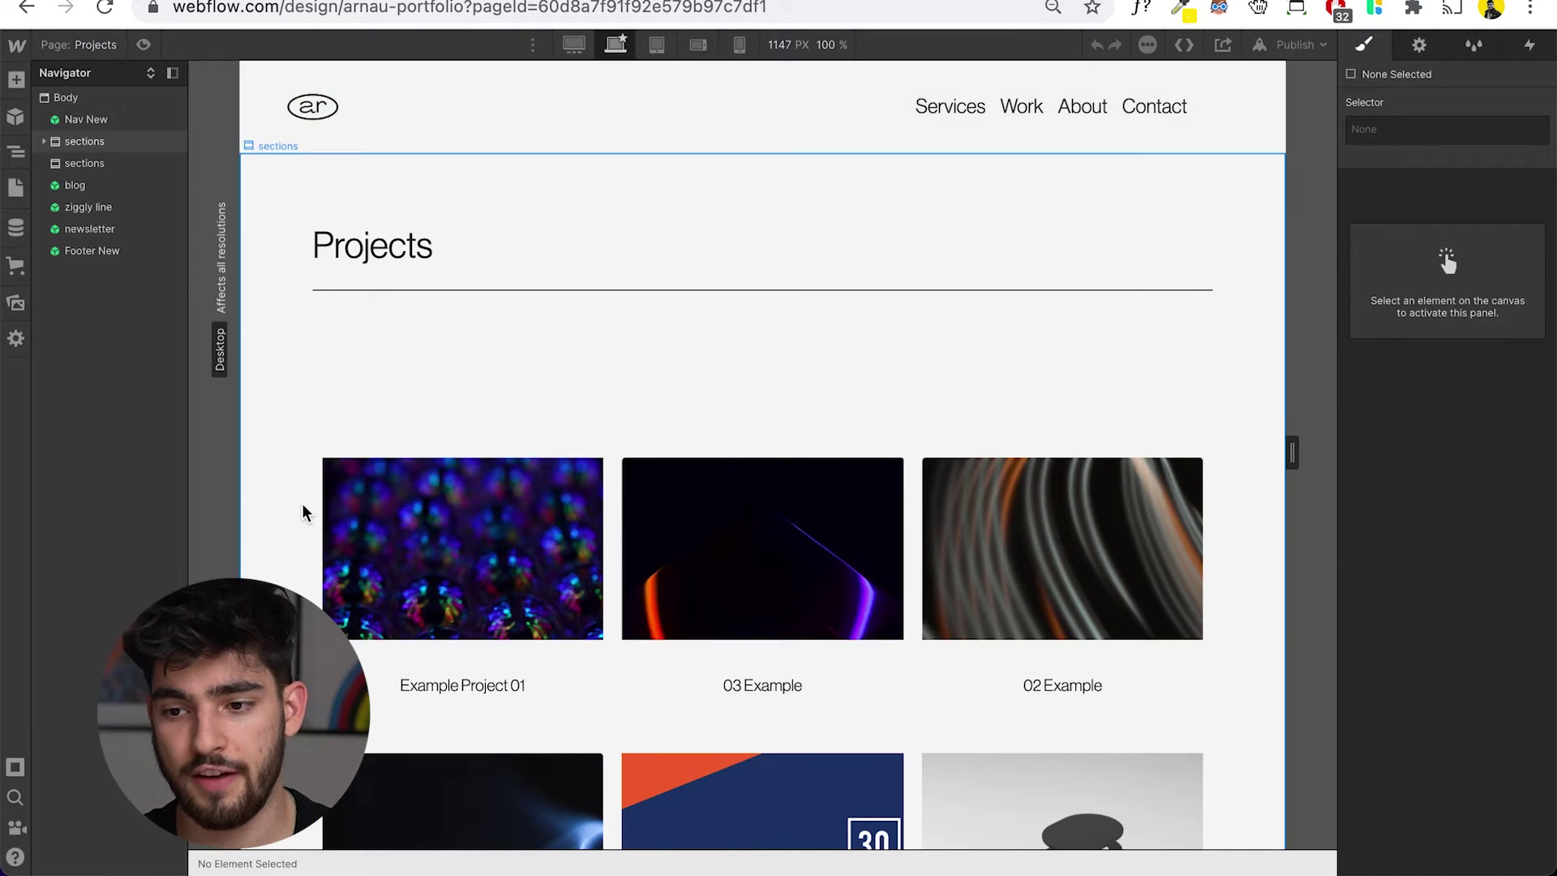
Scroll up and down the Projects page from the project cards to the footer.
{"action": "scroll", "coordinate": [303, 511], "scroll_direction": "down", "scroll_amount": 8}
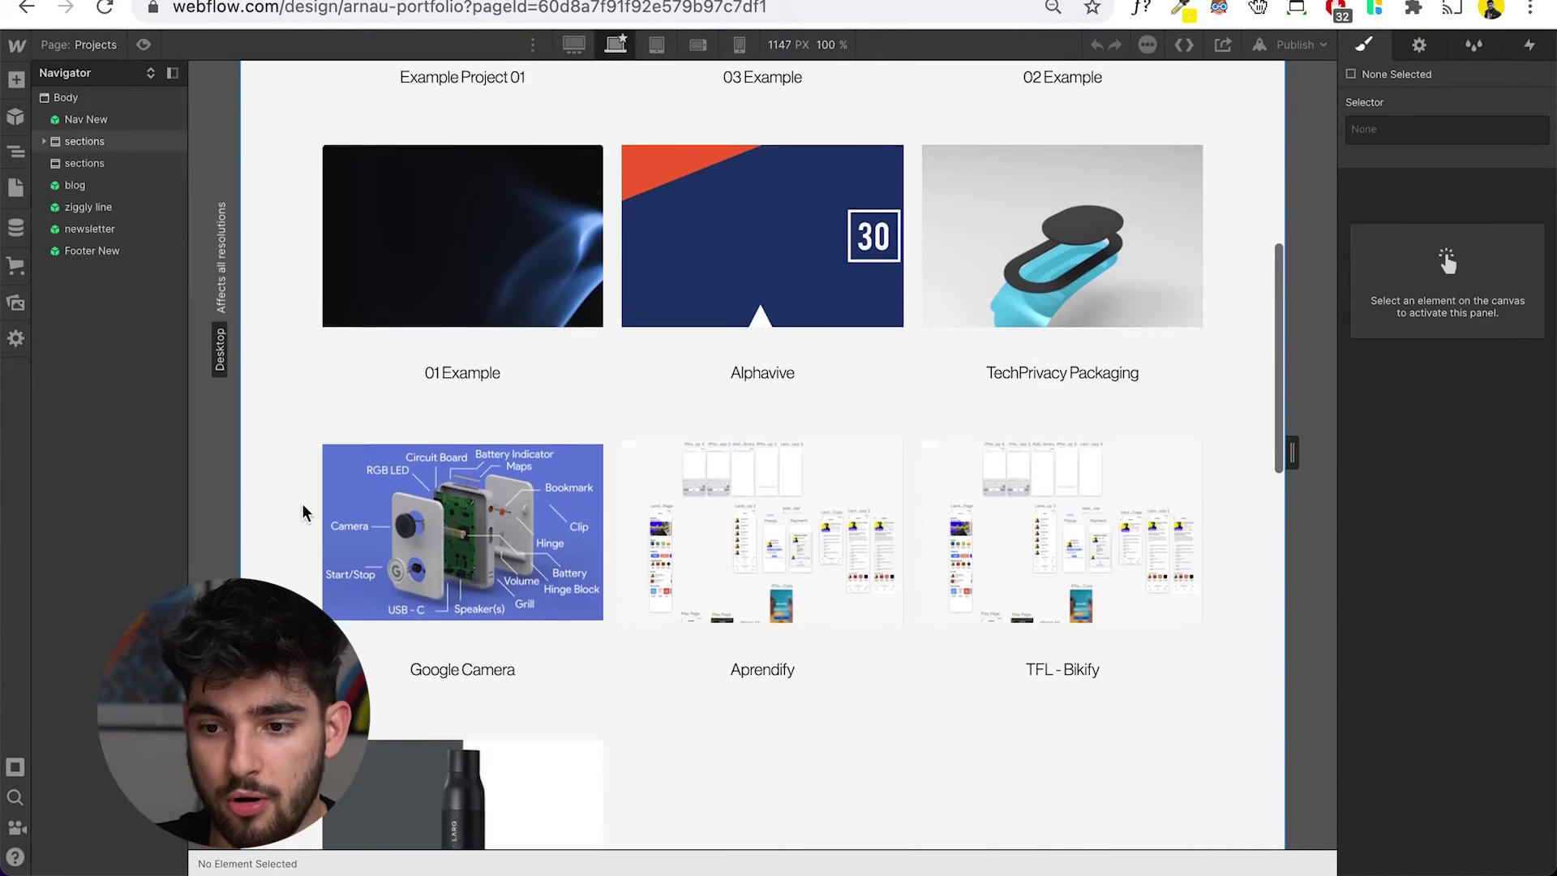
{"action": "scroll", "coordinate": [302, 512], "scroll_direction": "down", "scroll_amount": 3}
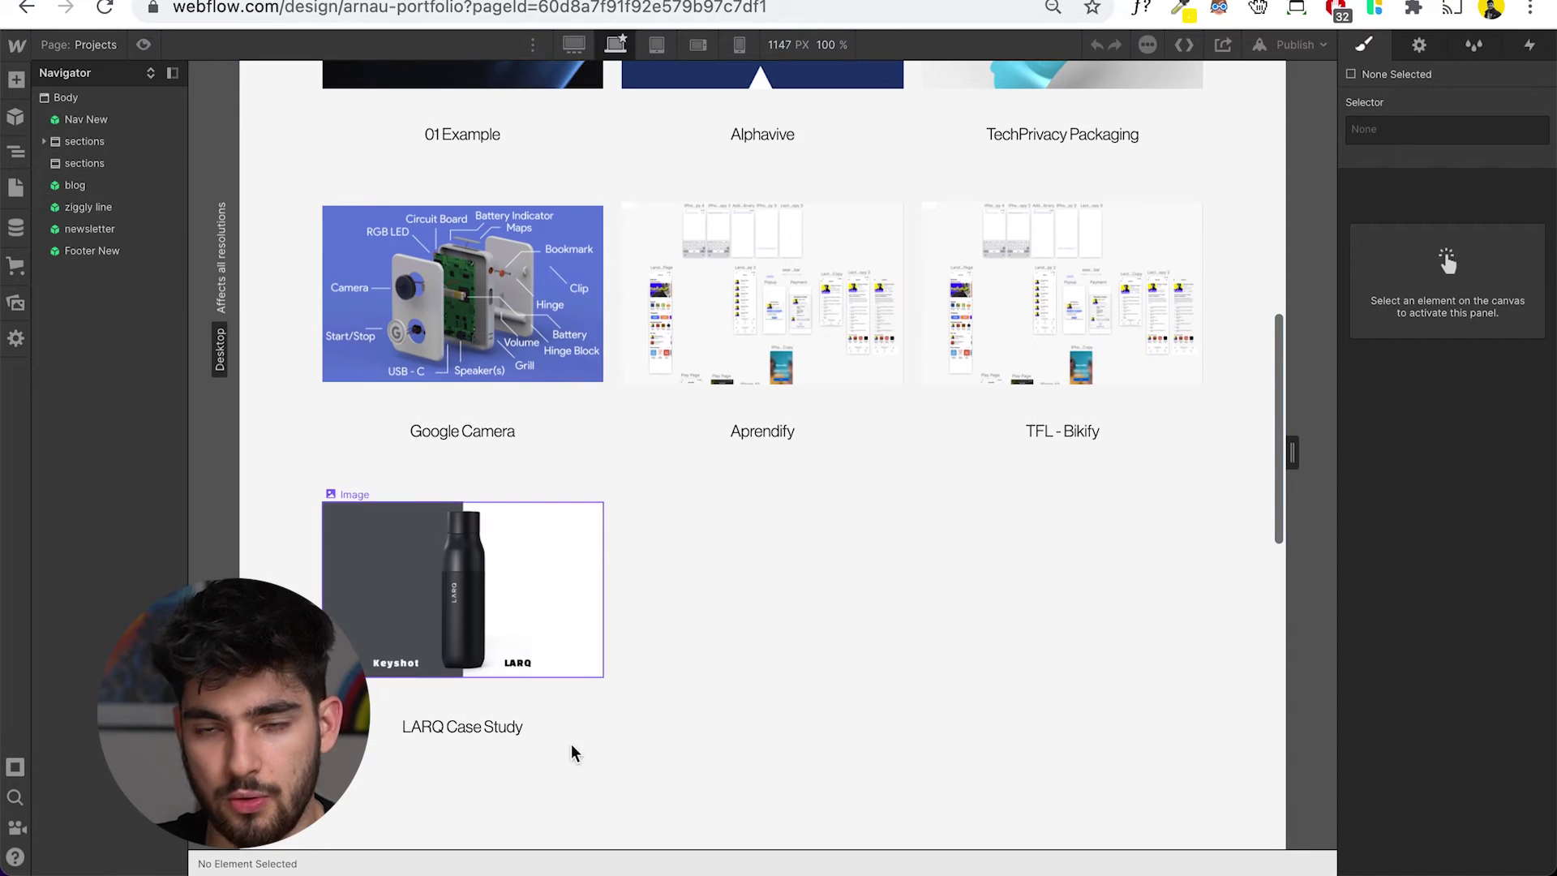
{"action": "scroll", "coordinate": [695, 154], "scroll_direction": "up", "scroll_amount": 6}
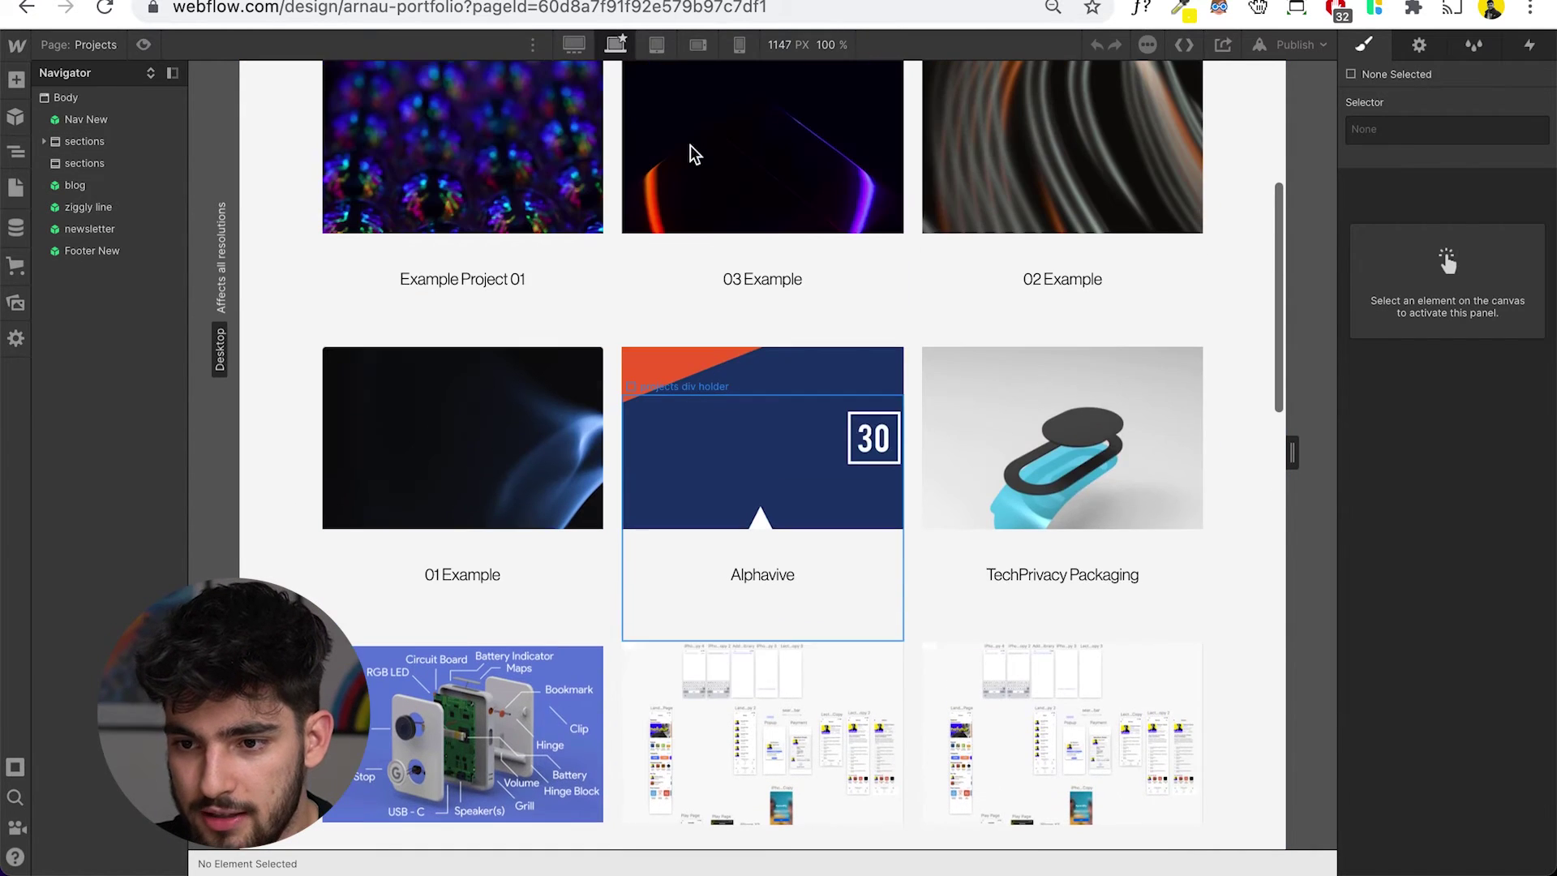
{"action": "scroll", "coordinate": [368, 549], "scroll_direction": "up", "scroll_amount": 3}
{"action": "scroll", "coordinate": [278, 486], "scroll_direction": "up", "scroll_amount": 4}
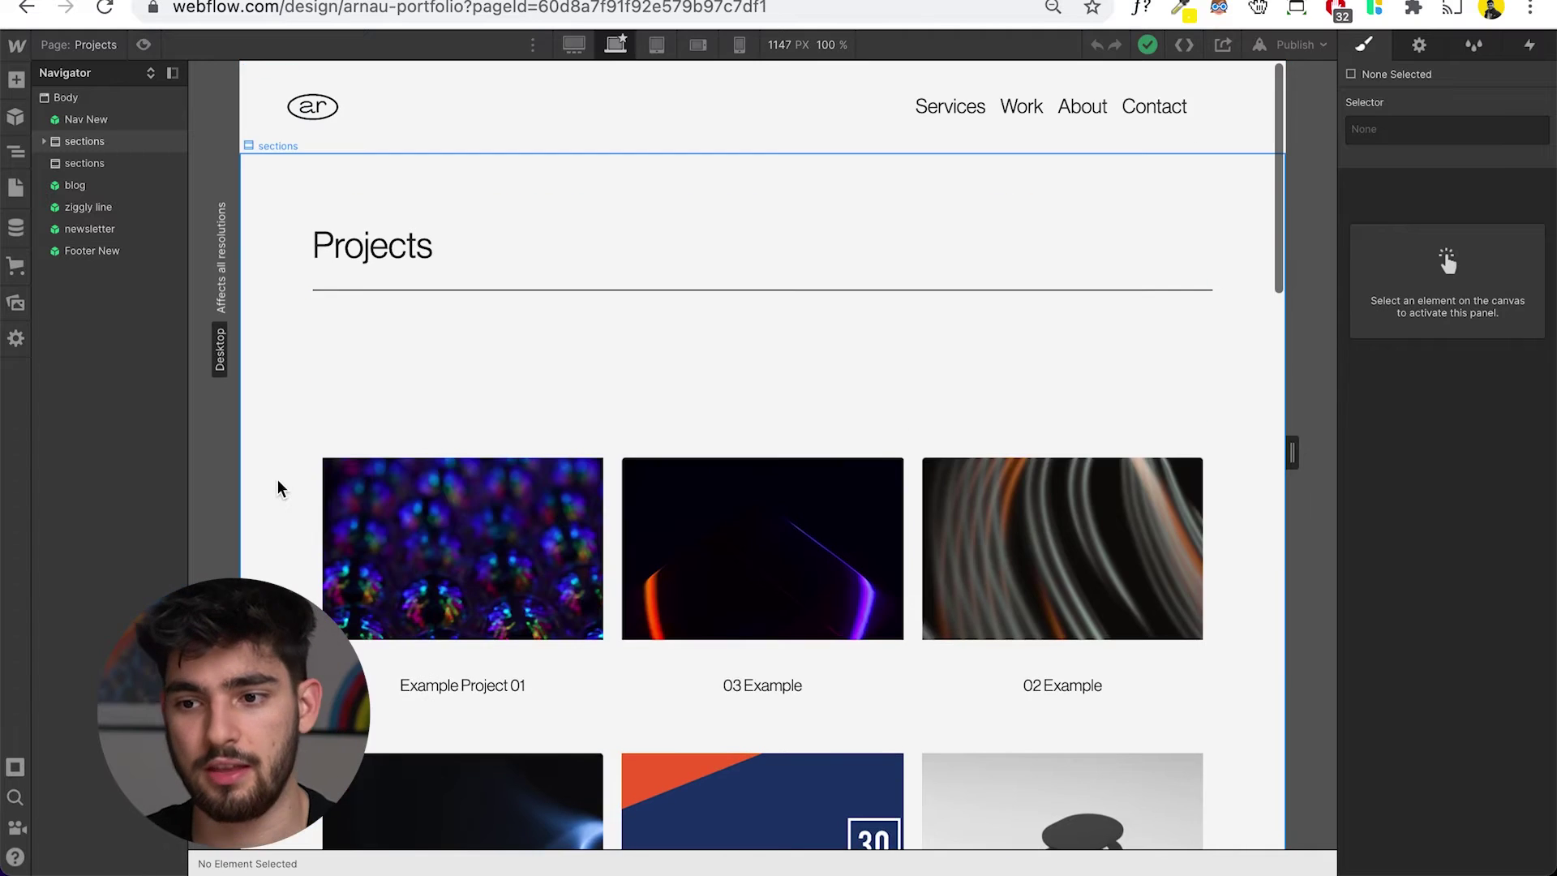
{"action": "scroll", "coordinate": [278, 487], "scroll_direction": "down", "scroll_amount": 20}
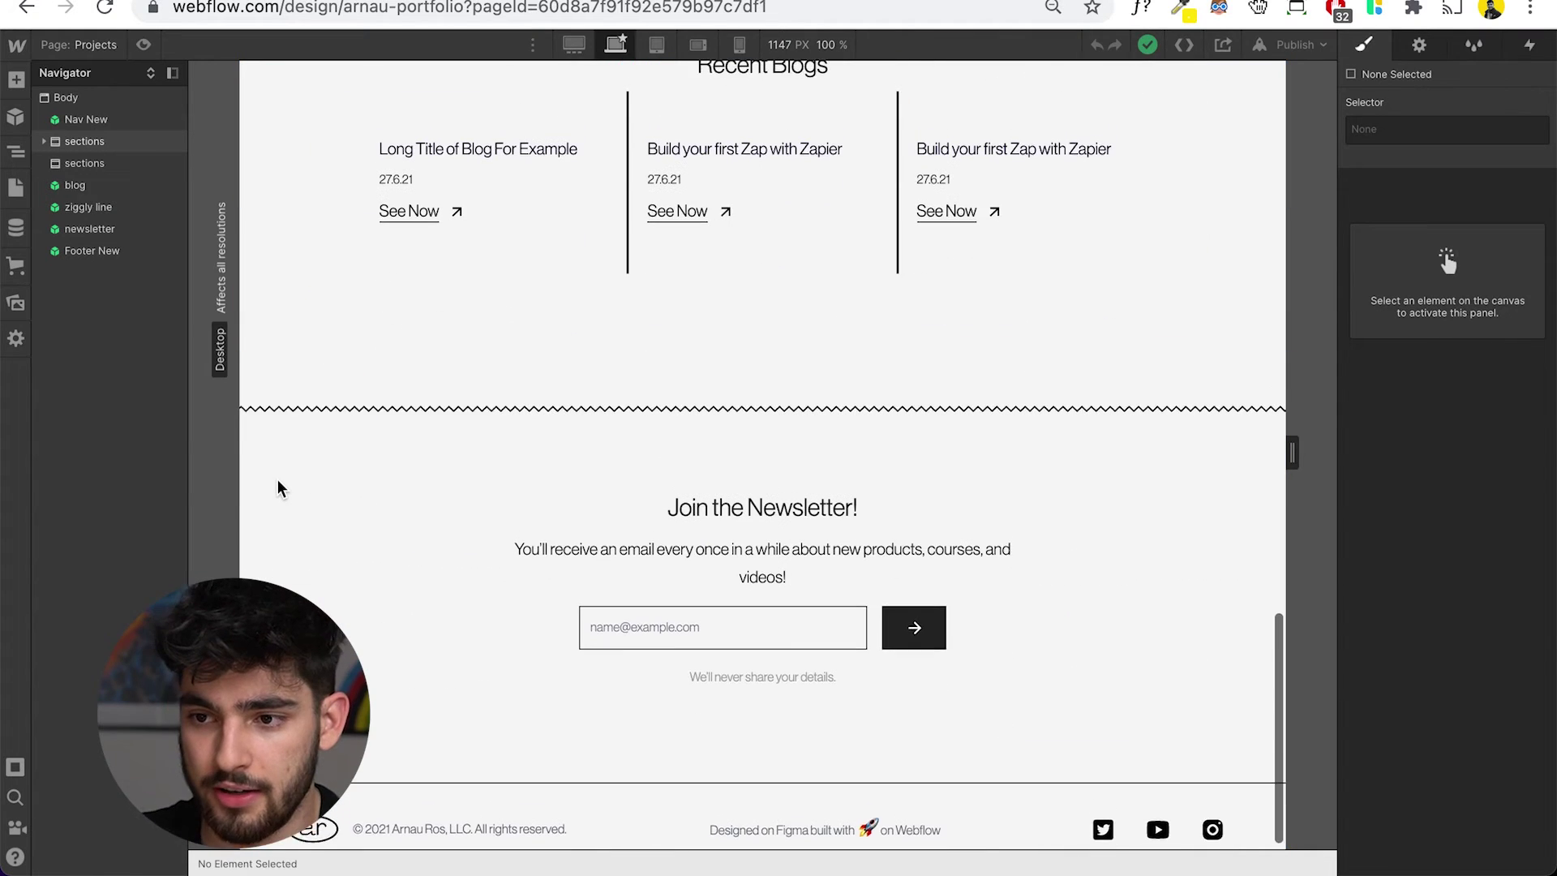
{"action": "scroll", "coordinate": [279, 487], "scroll_direction": "up", "scroll_amount": 1}
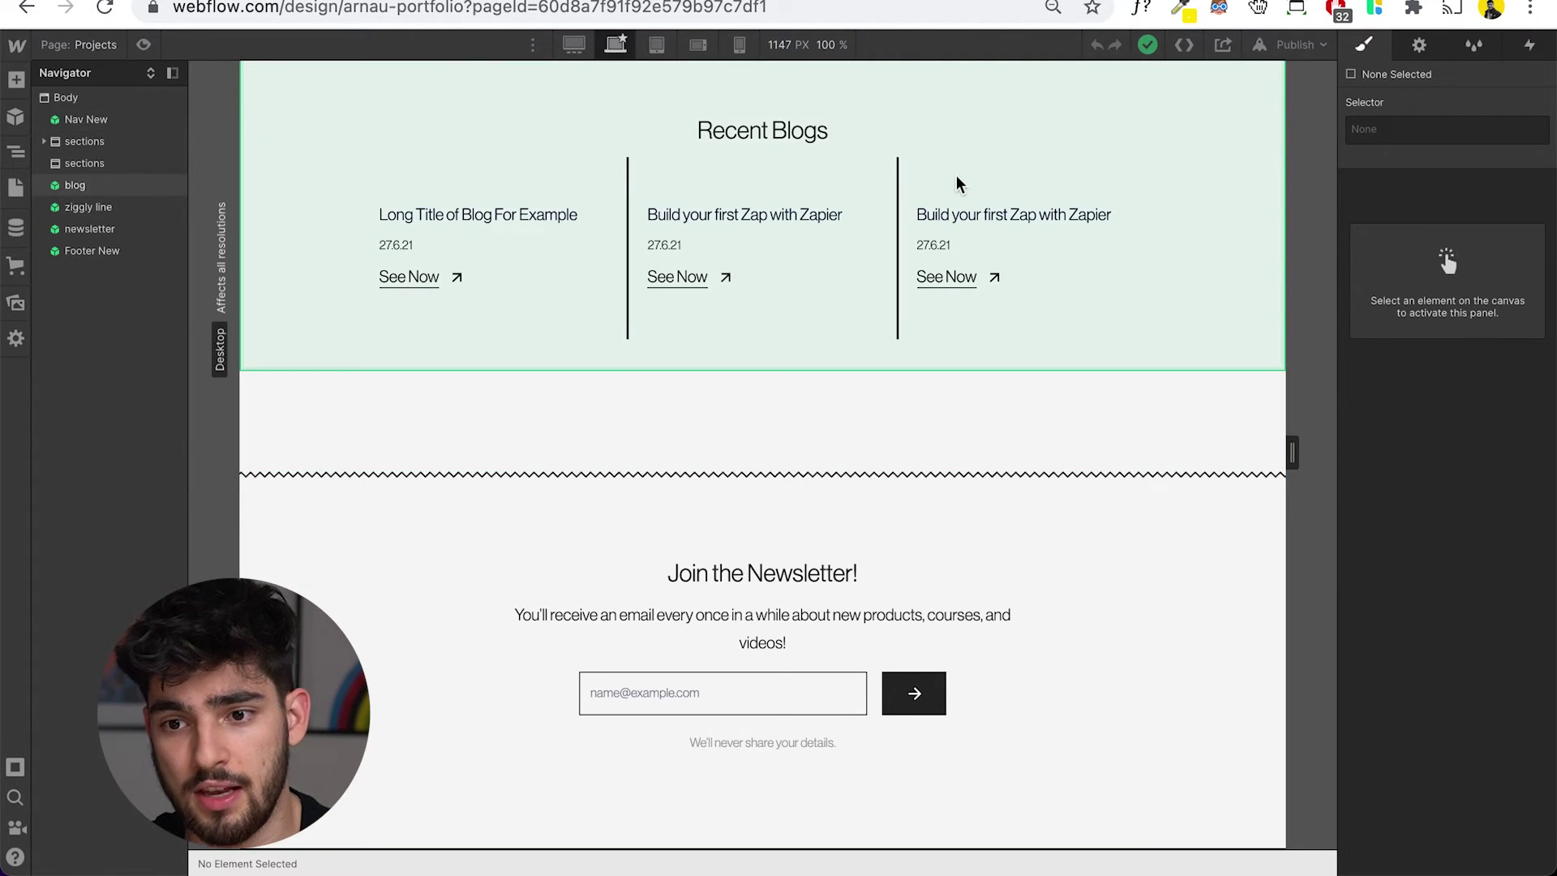
{"action": "scroll", "coordinate": [667, 308], "scroll_direction": "up", "scroll_amount": 1}
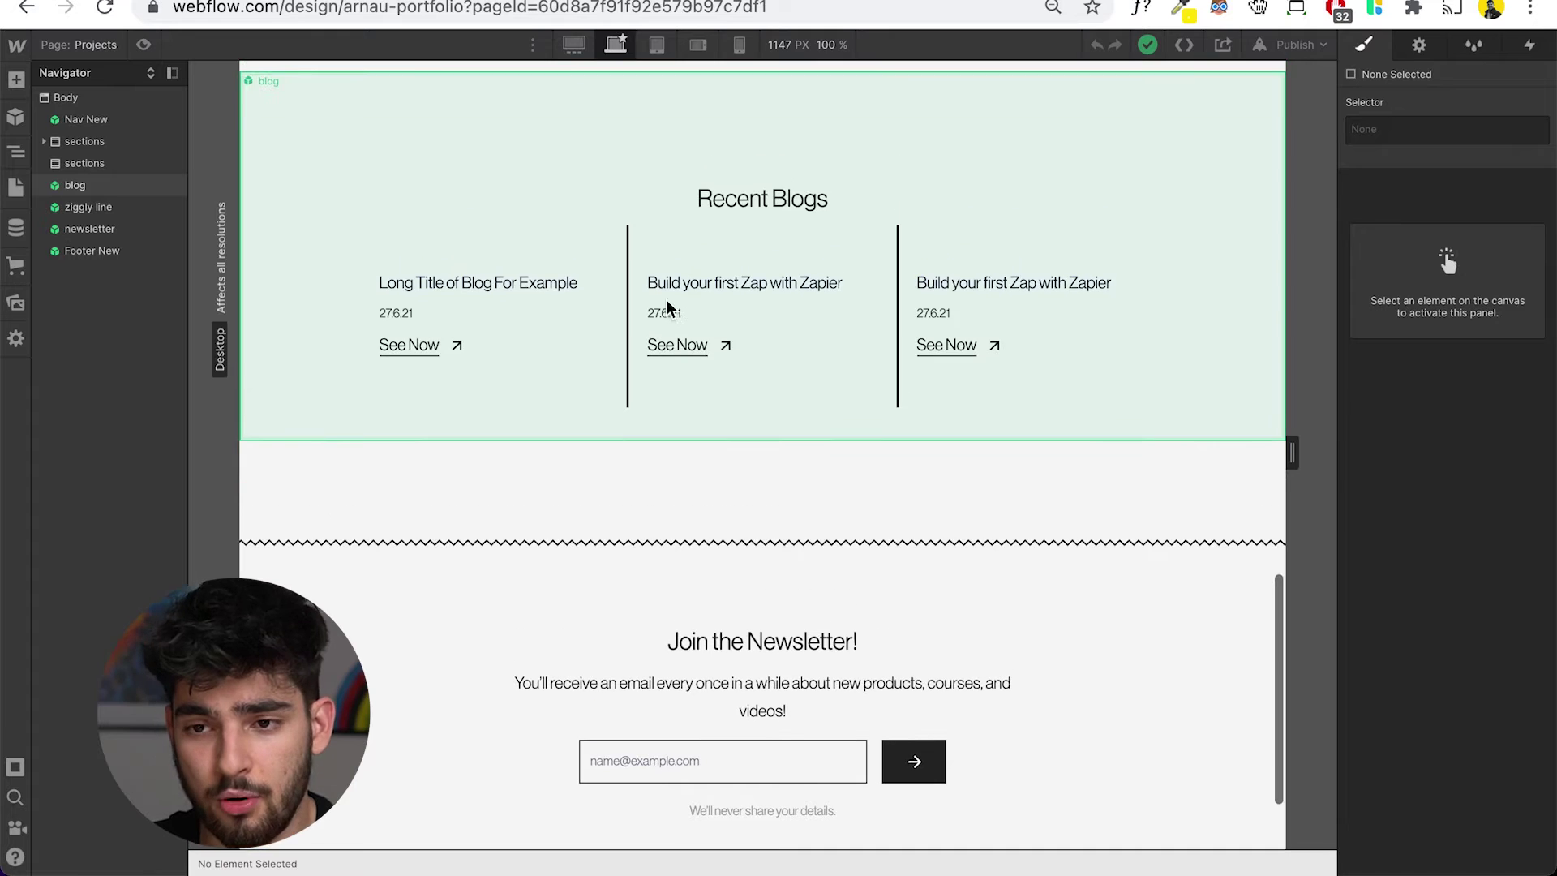
Select the Recent Blogs symbol section and look over the newsletter signup and footer below it.
{"action": "left_click", "coordinate": [321, 182]}
{"action": "scroll", "coordinate": [414, 546], "scroll_direction": "down", "scroll_amount": 1}
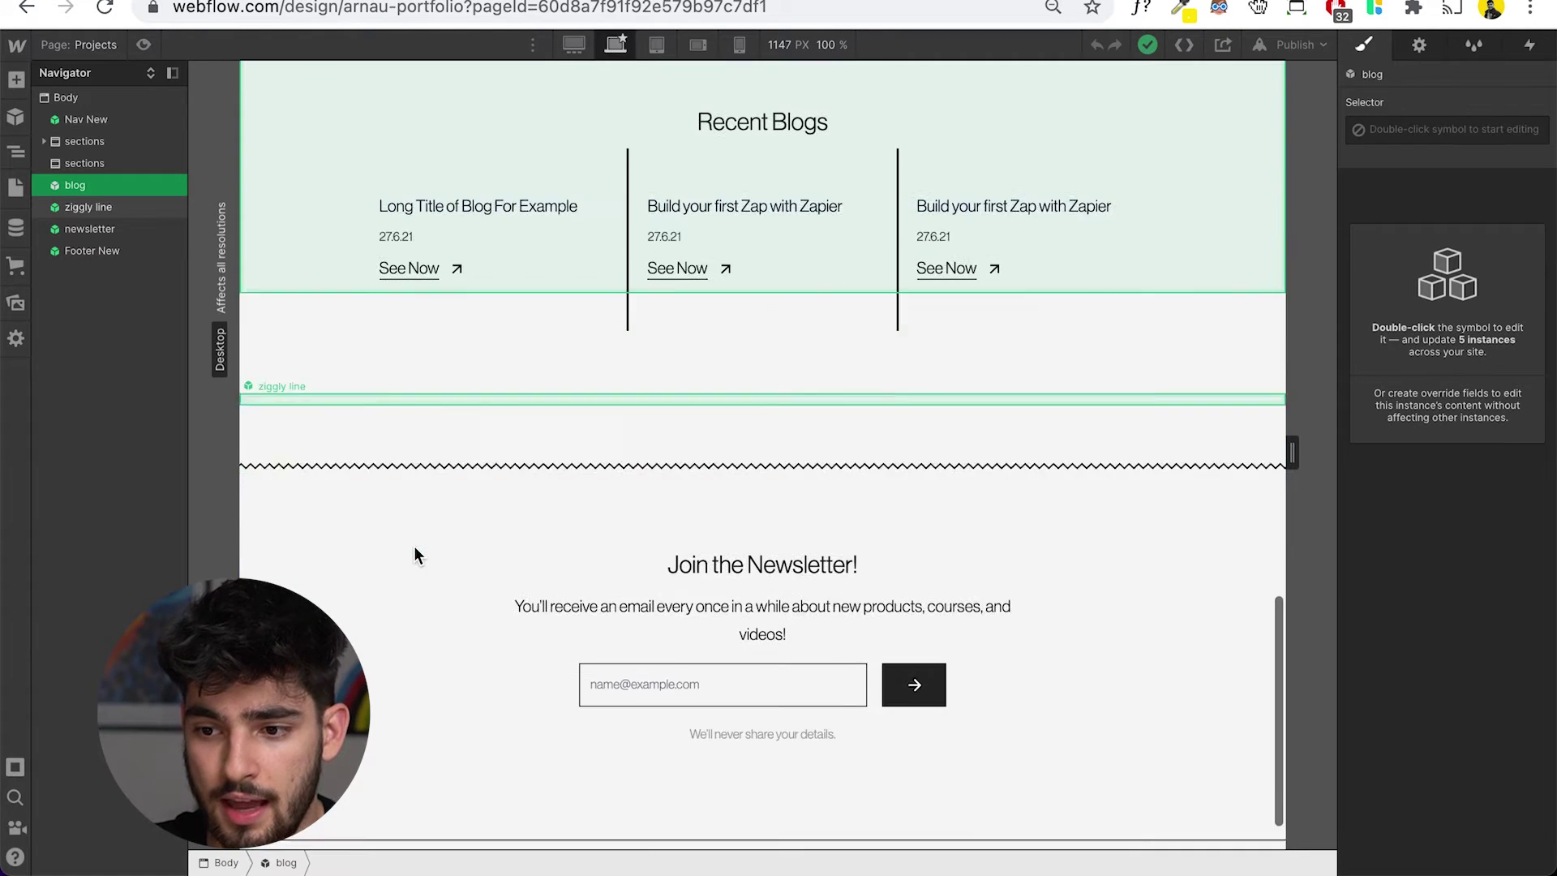
{"action": "scroll", "coordinate": [475, 646], "scroll_direction": "down", "scroll_amount": 1}
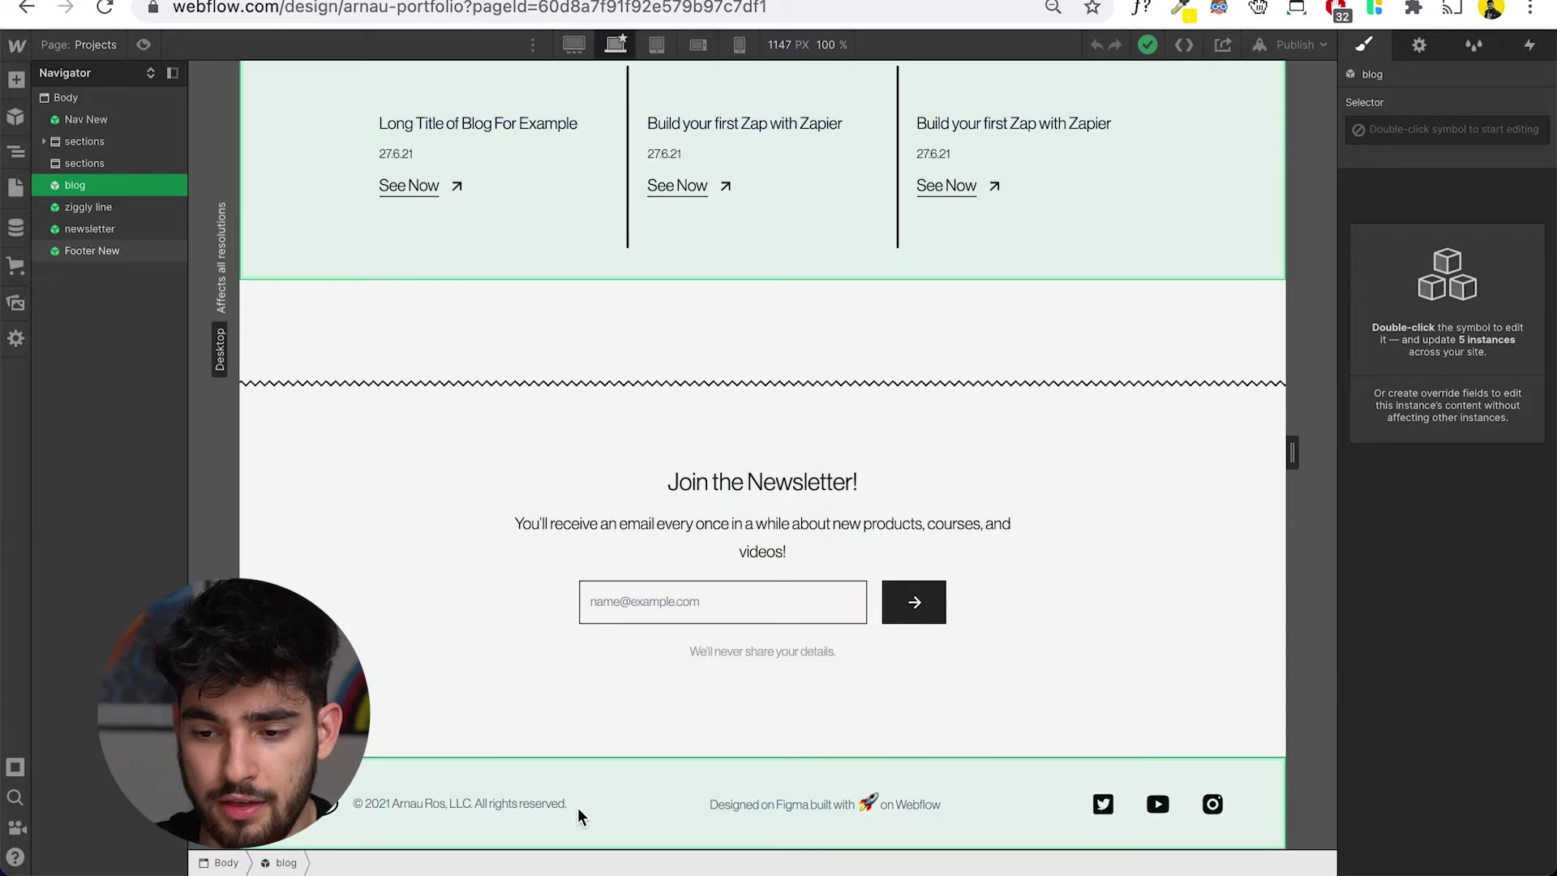
{"action": "scroll", "coordinate": [529, 811], "scroll_direction": "up", "scroll_amount": 1}
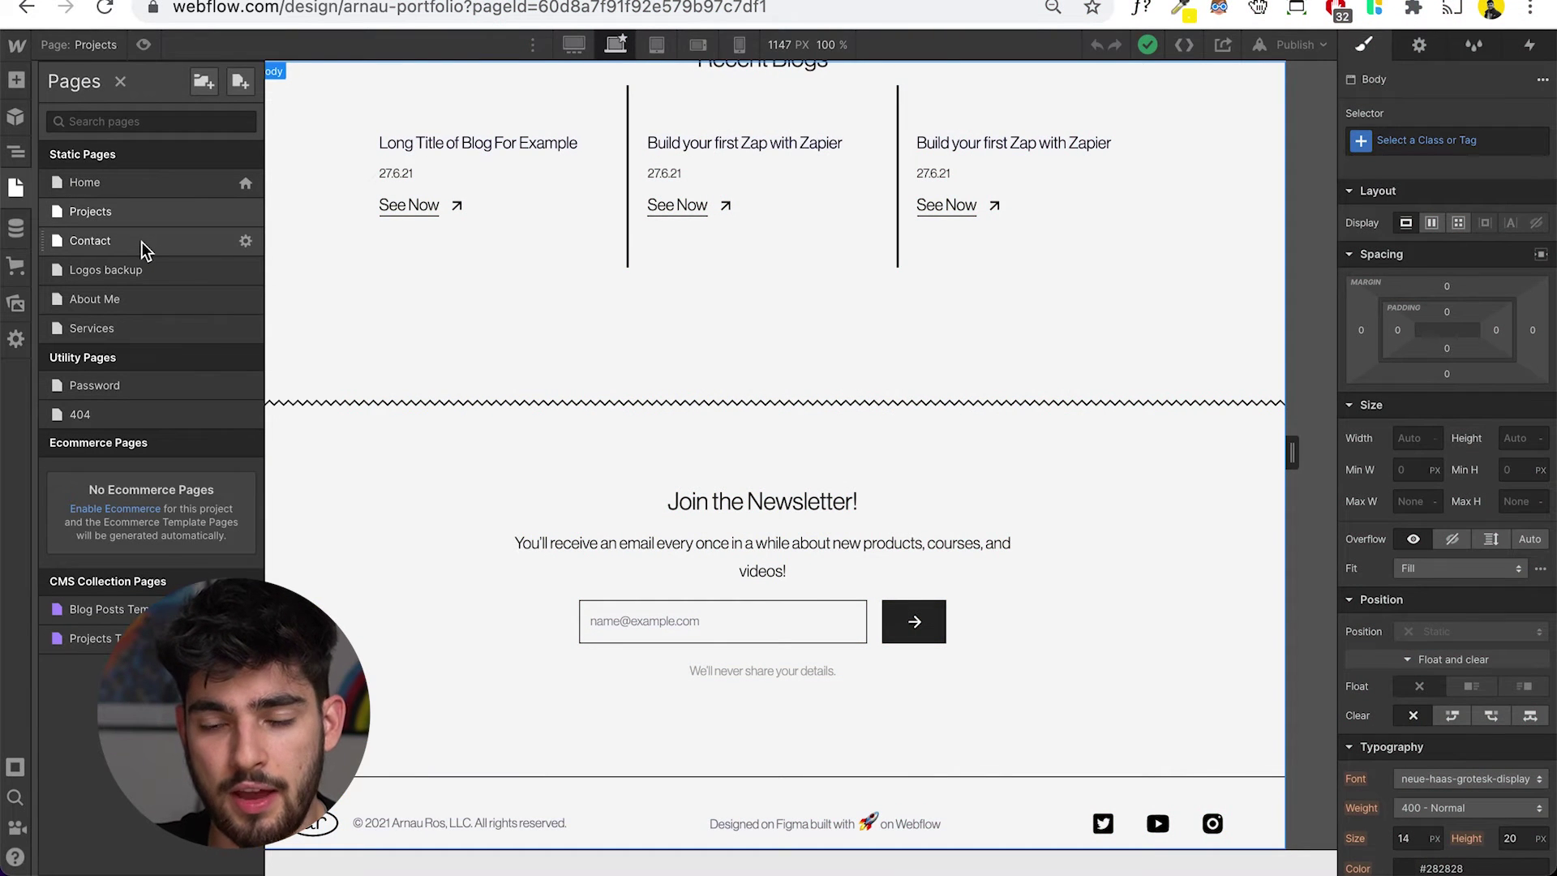
Open the Contact page, look over its Say Hello form, select Body, and reopen the Pages list.
{"action": "left_click", "coordinate": [141, 242]}
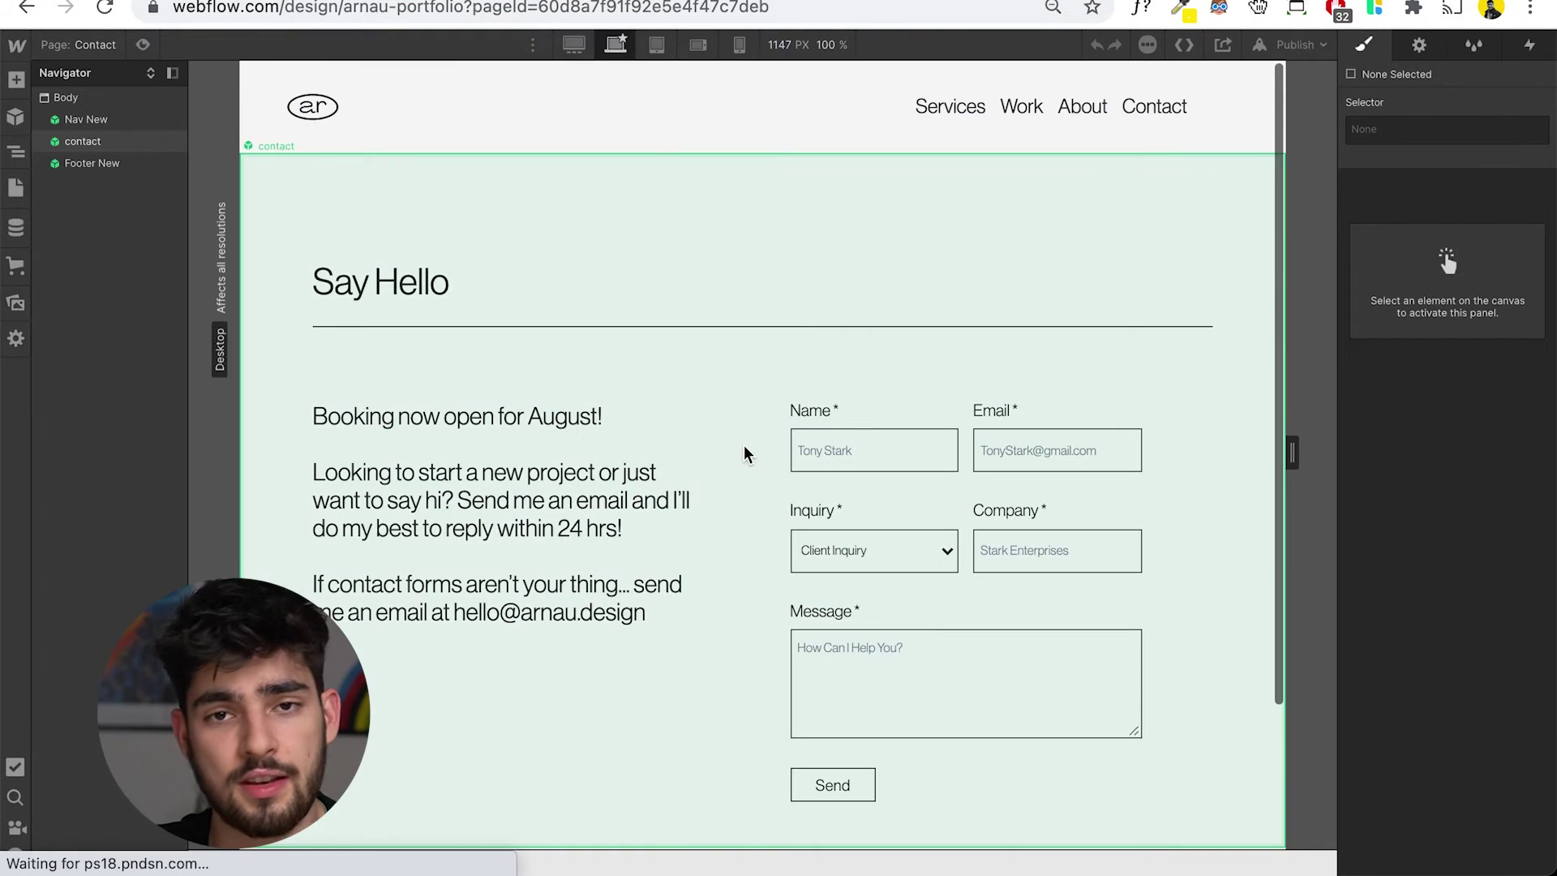
{"action": "scroll", "coordinate": [661, 614], "scroll_direction": "down", "scroll_amount": 3}
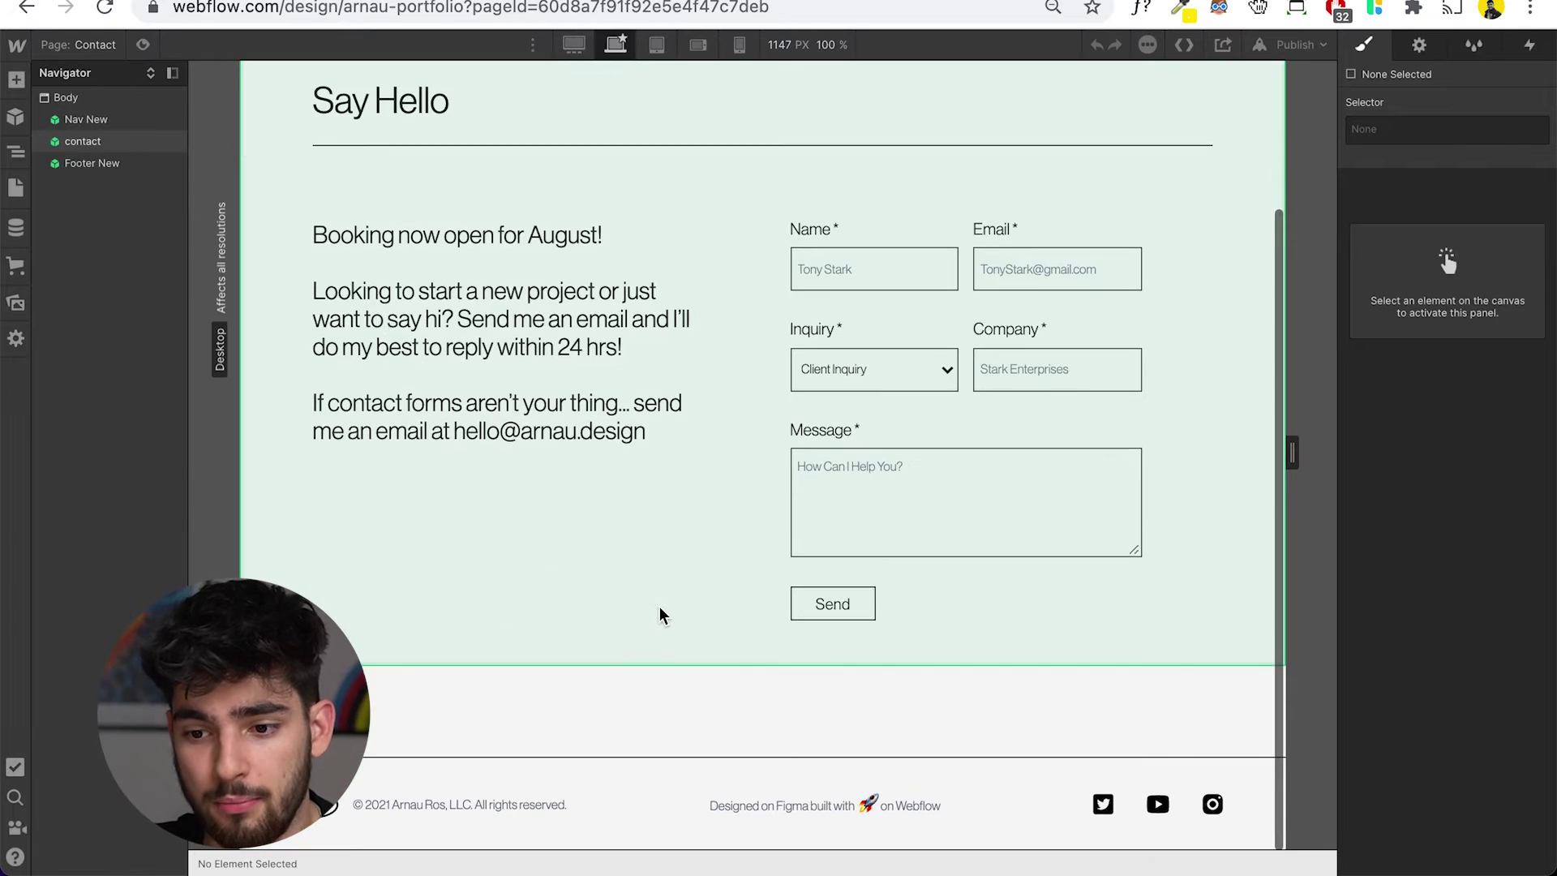
{"action": "scroll", "coordinate": [372, 108], "scroll_direction": "up", "scroll_amount": 3}
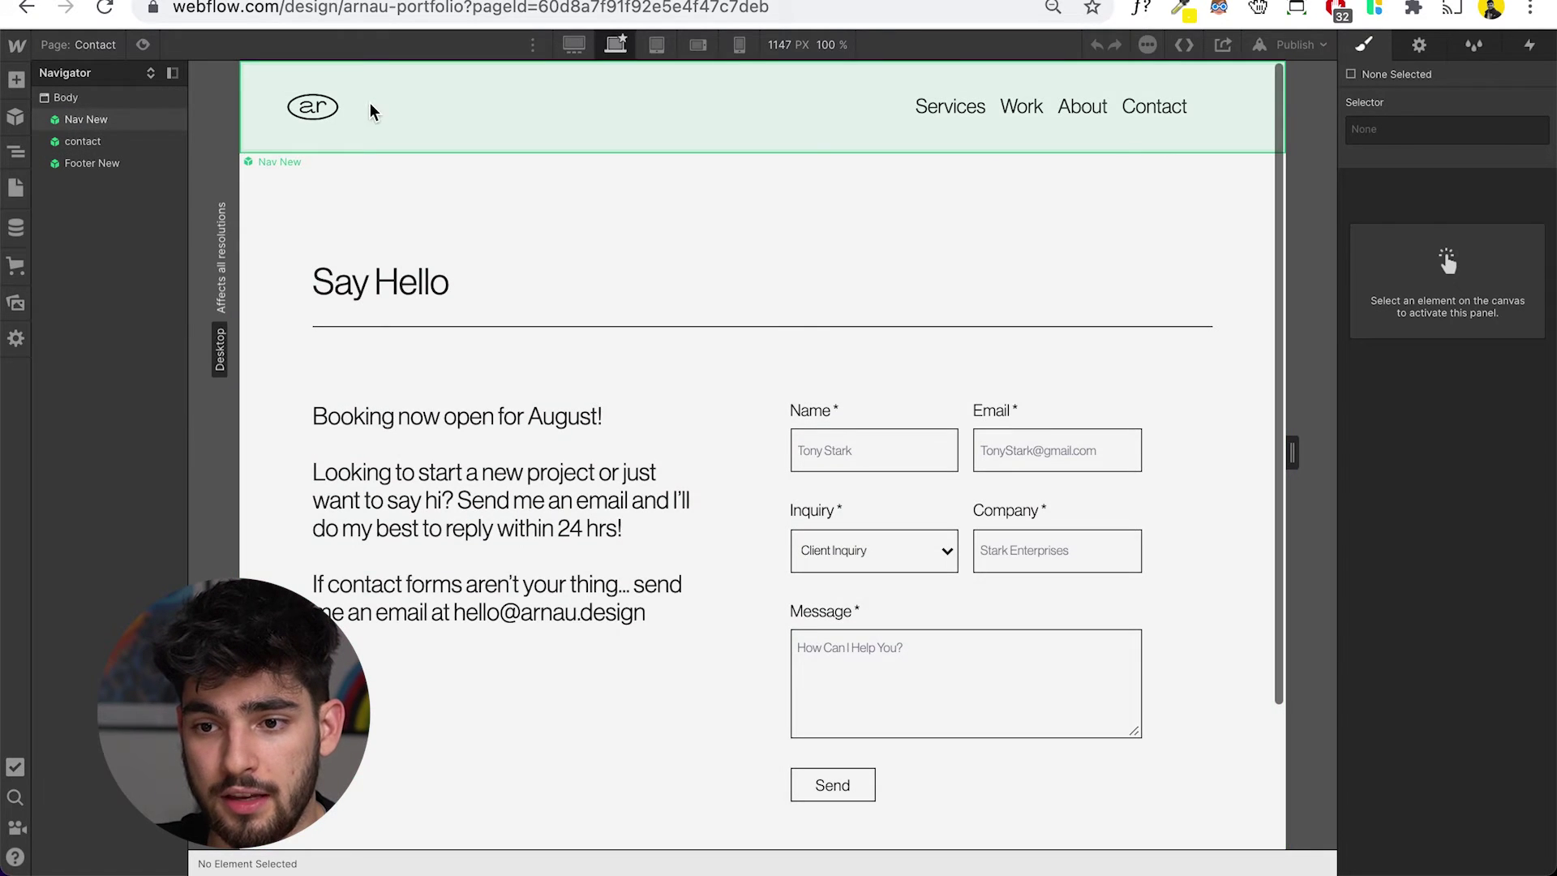
{"action": "scroll", "coordinate": [425, 400], "scroll_direction": "down", "scroll_amount": 3}
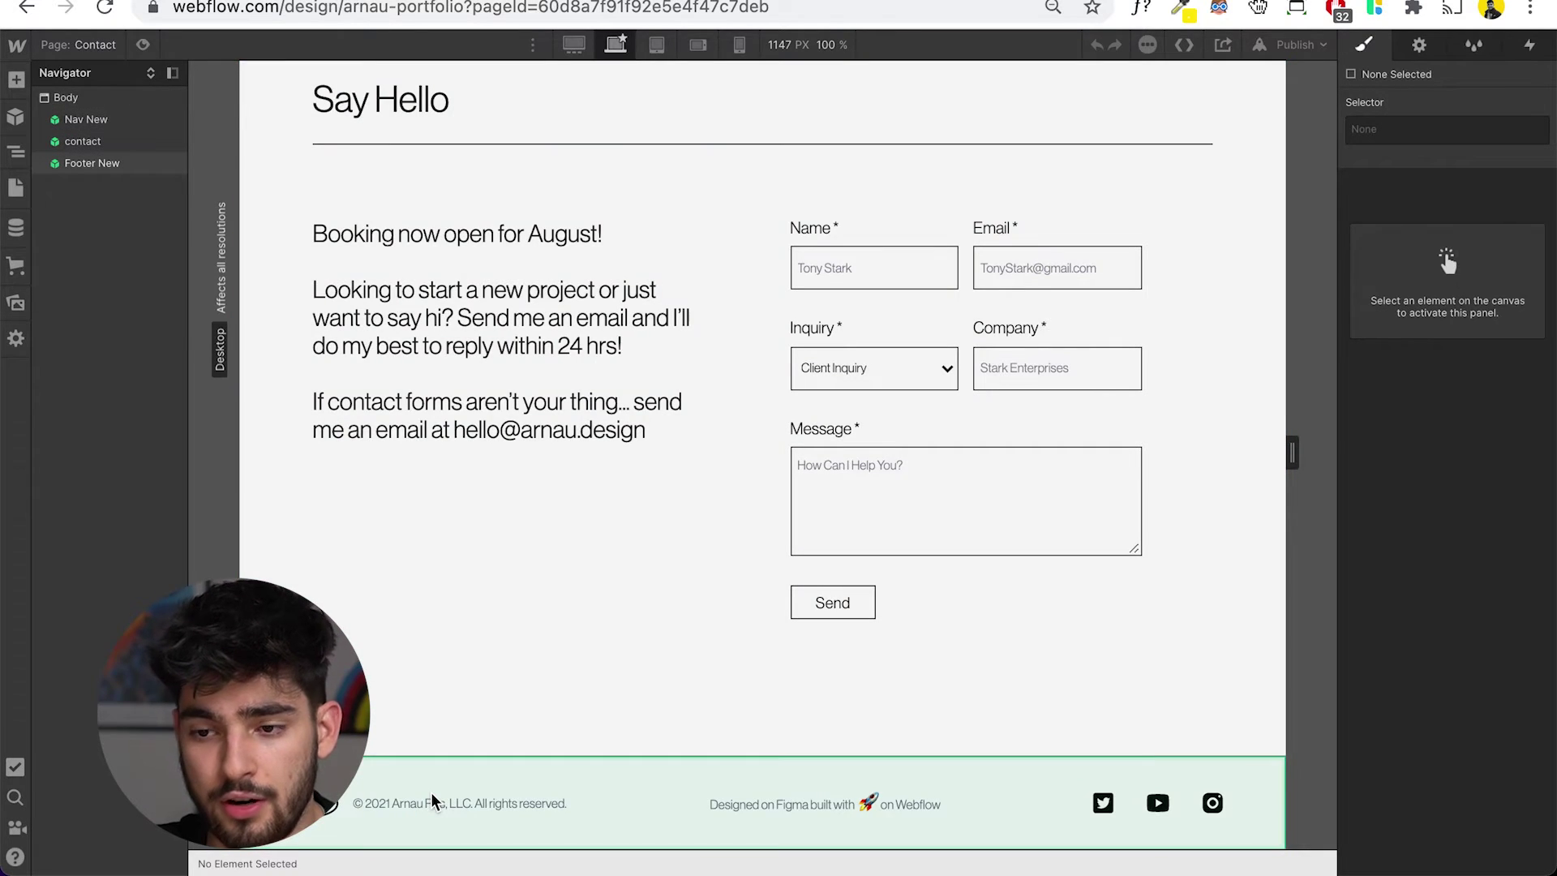
{"action": "left_click", "coordinate": [444, 737]}
{"action": "scroll", "coordinate": [444, 738], "scroll_direction": "up", "scroll_amount": 3}
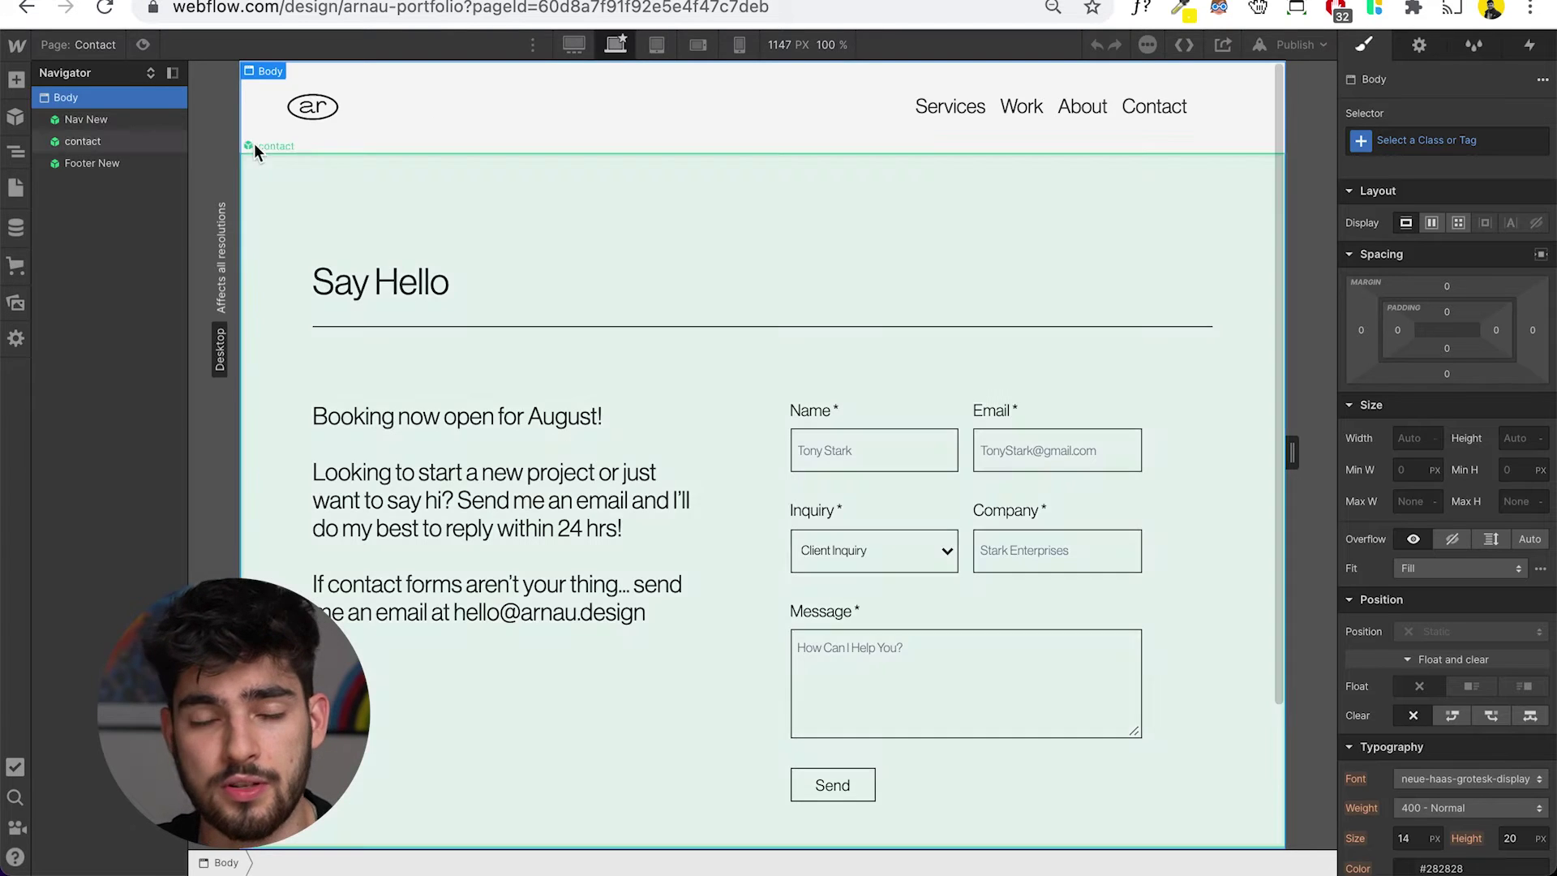
{"action": "left_click", "coordinate": [99, 48]}
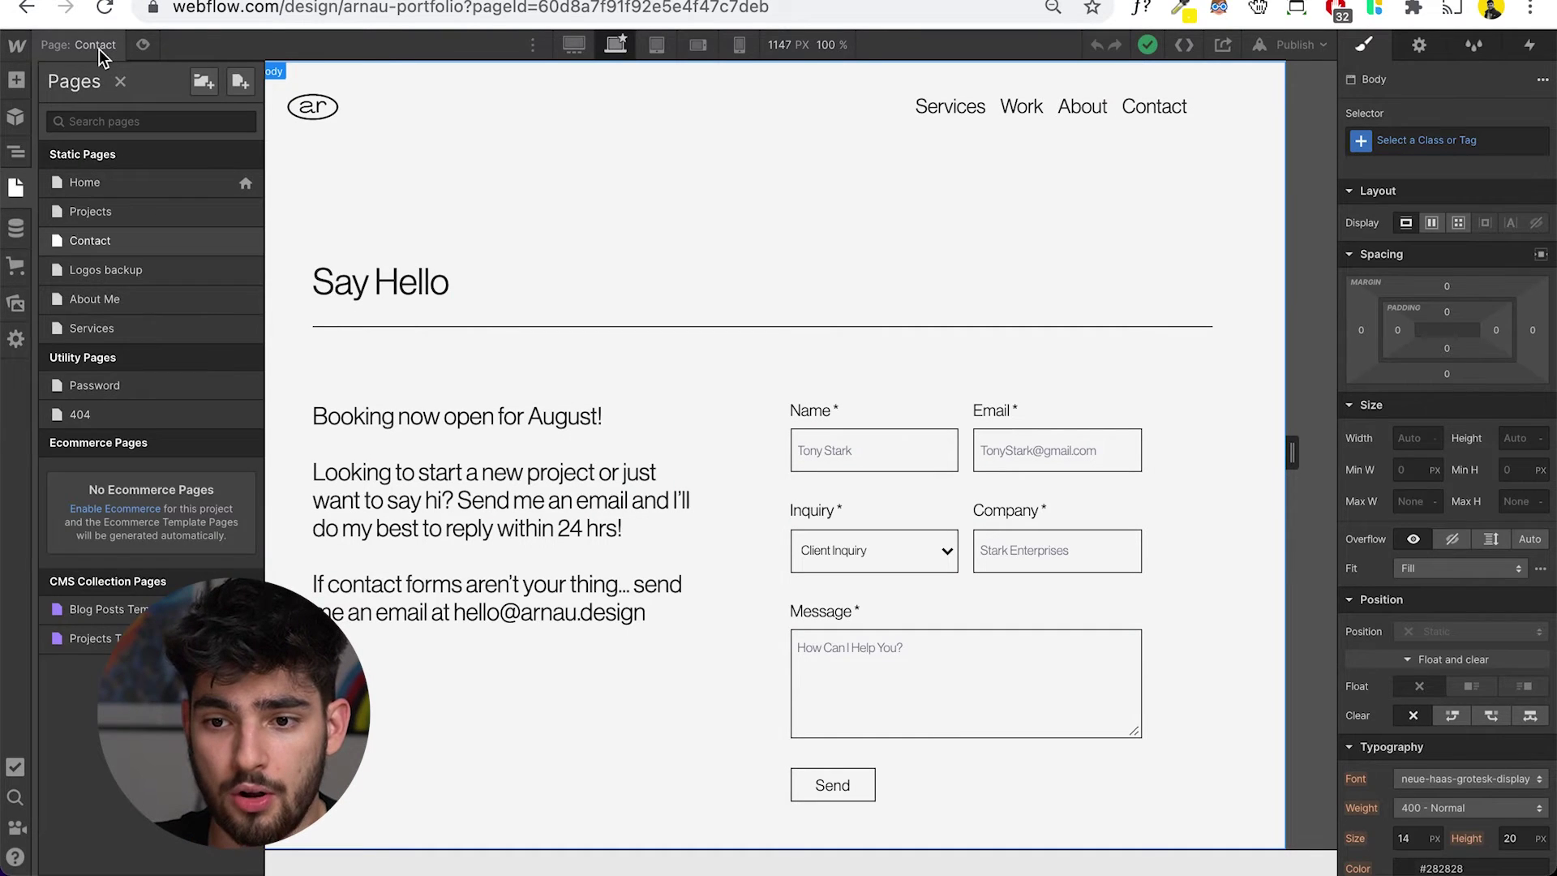
Open About Me and scroll through its clients, Say Hello, Recent Blogs and newsletter sections.
{"action": "left_click", "coordinate": [128, 299]}
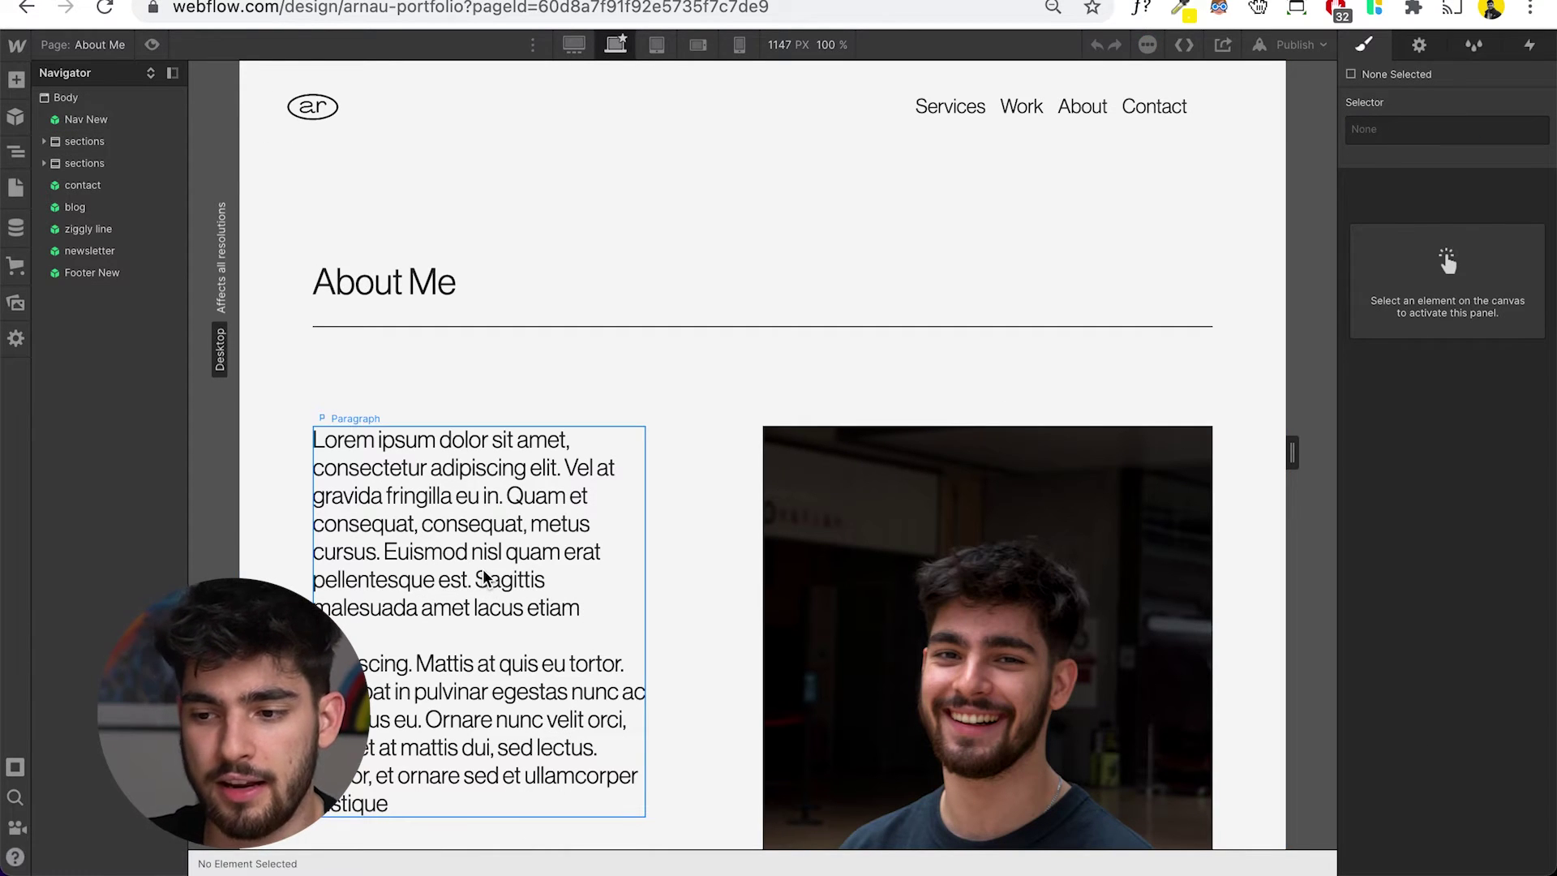
{"action": "scroll", "coordinate": [484, 577], "scroll_direction": "down", "scroll_amount": 1}
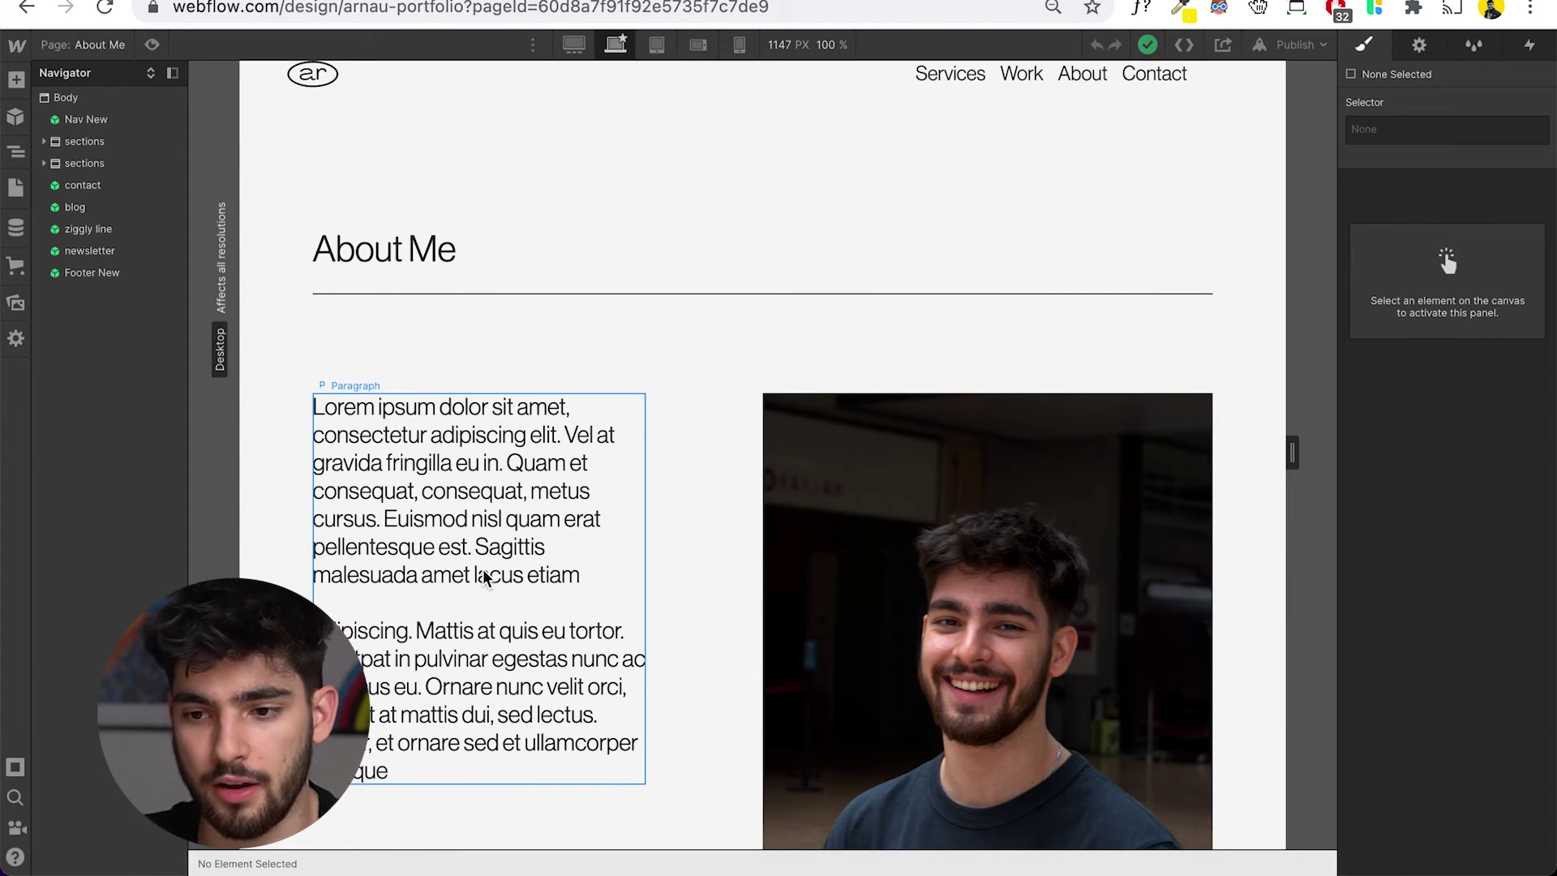
{"action": "scroll", "coordinate": [484, 571], "scroll_direction": "down", "scroll_amount": 3}
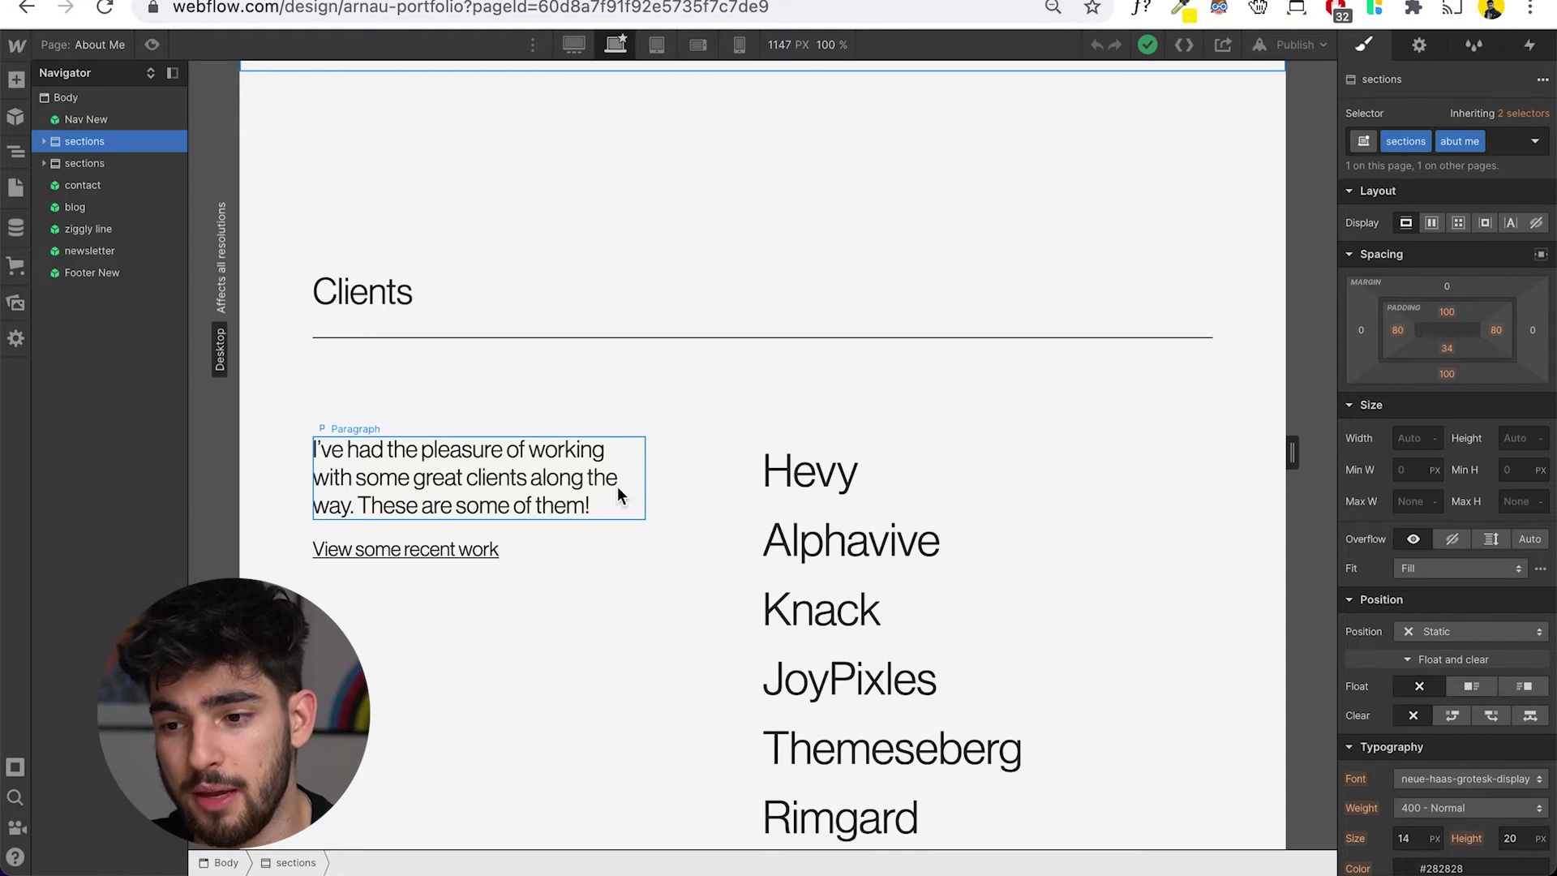
{"action": "scroll", "coordinate": [965, 527], "scroll_direction": "down", "scroll_amount": 4}
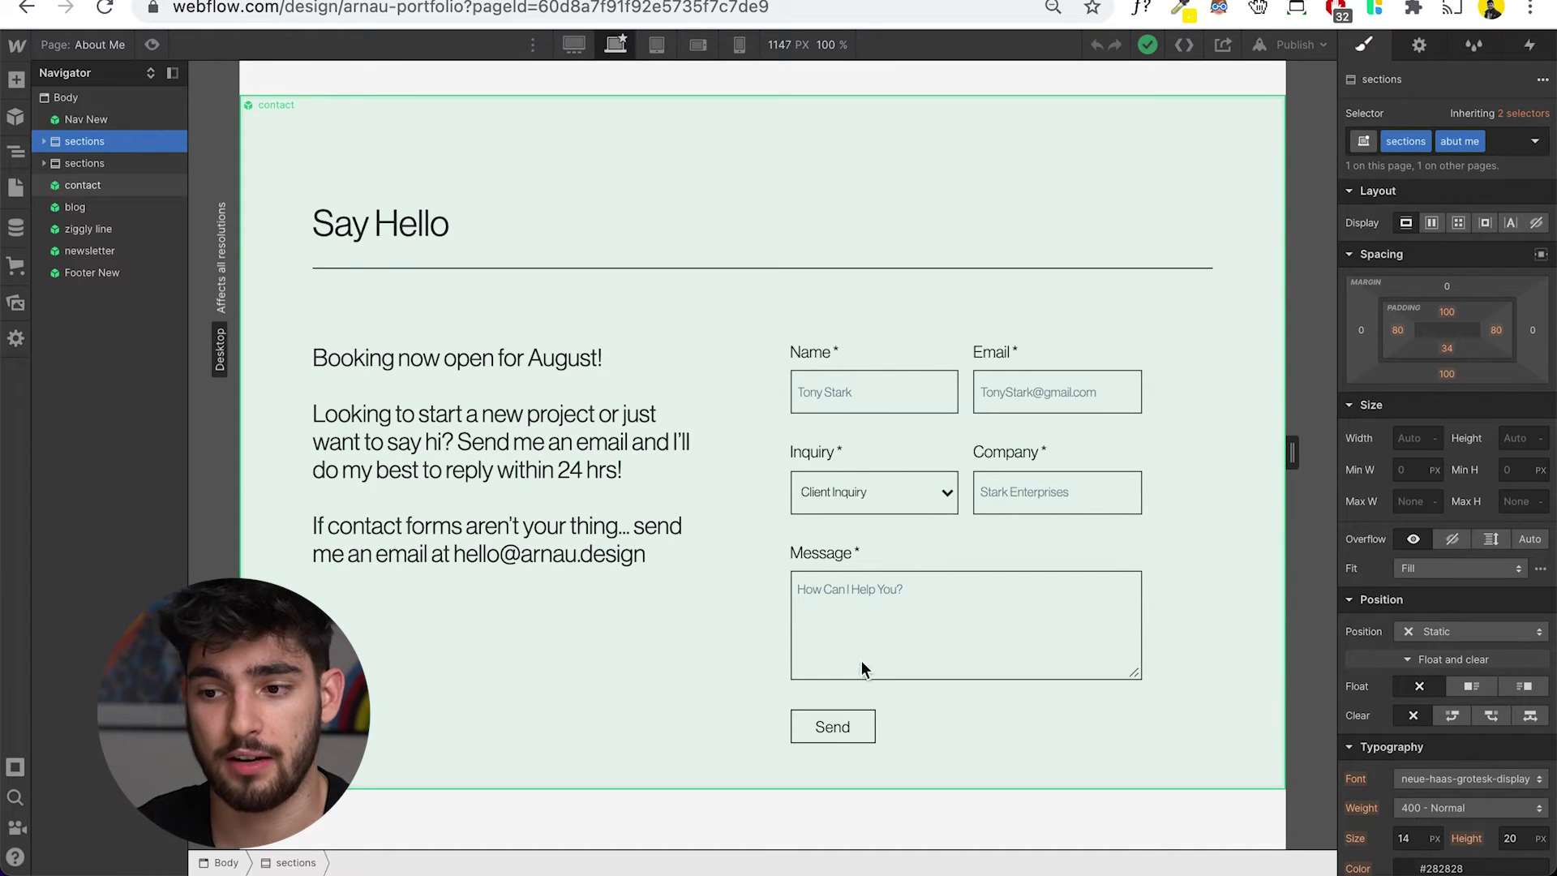
{"action": "scroll", "coordinate": [814, 468], "scroll_direction": "down", "scroll_amount": 1}
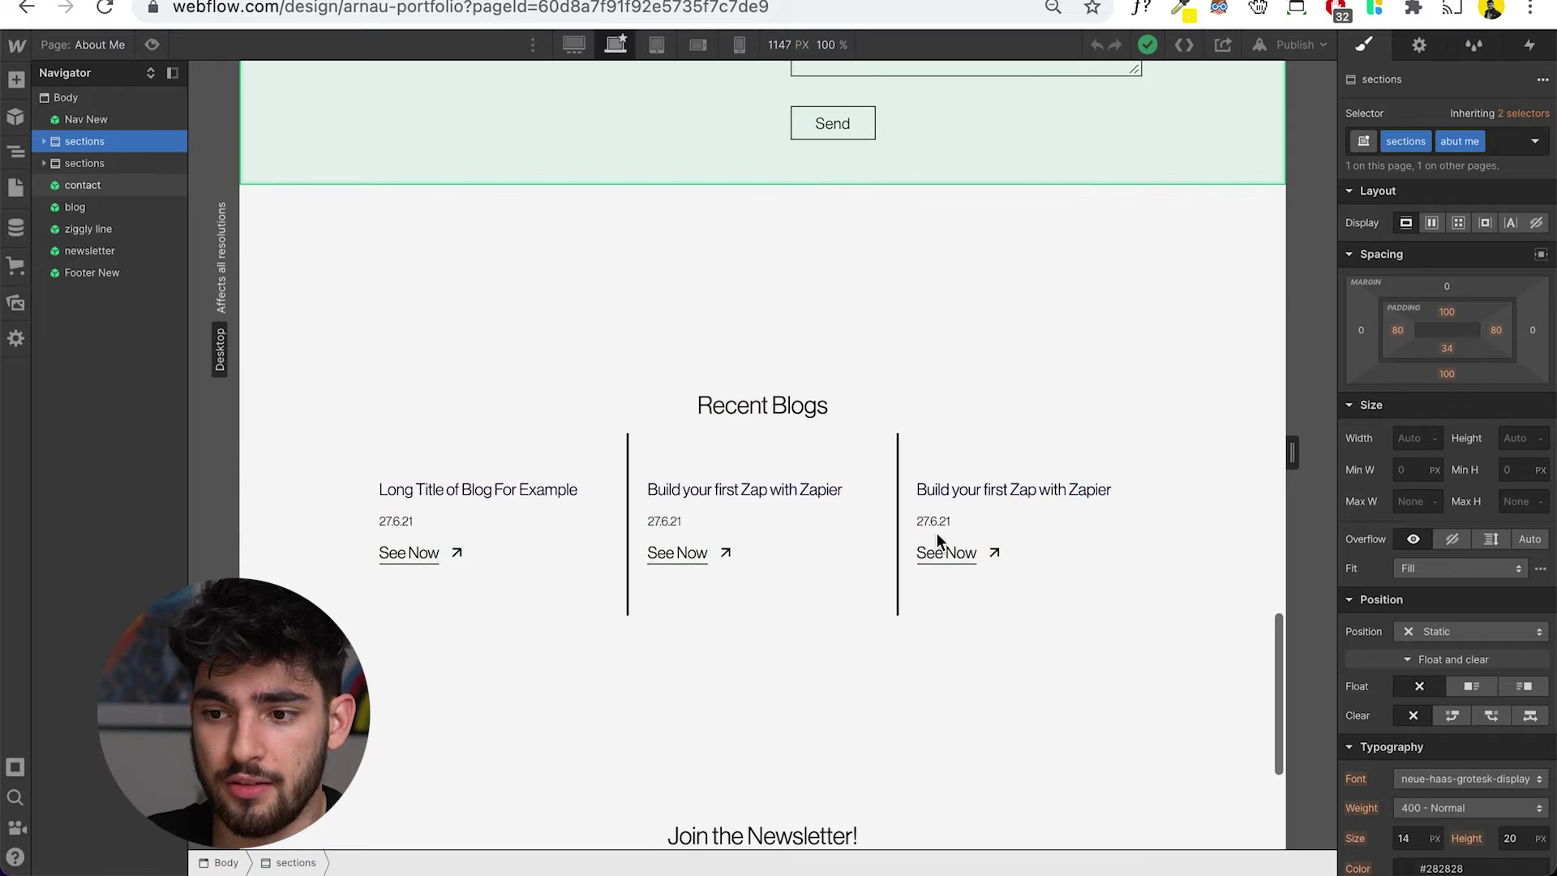
{"action": "scroll", "coordinate": [756, 524], "scroll_direction": "down", "scroll_amount": 6}
{"action": "scroll", "coordinate": [690, 616], "scroll_direction": "down", "scroll_amount": 1}
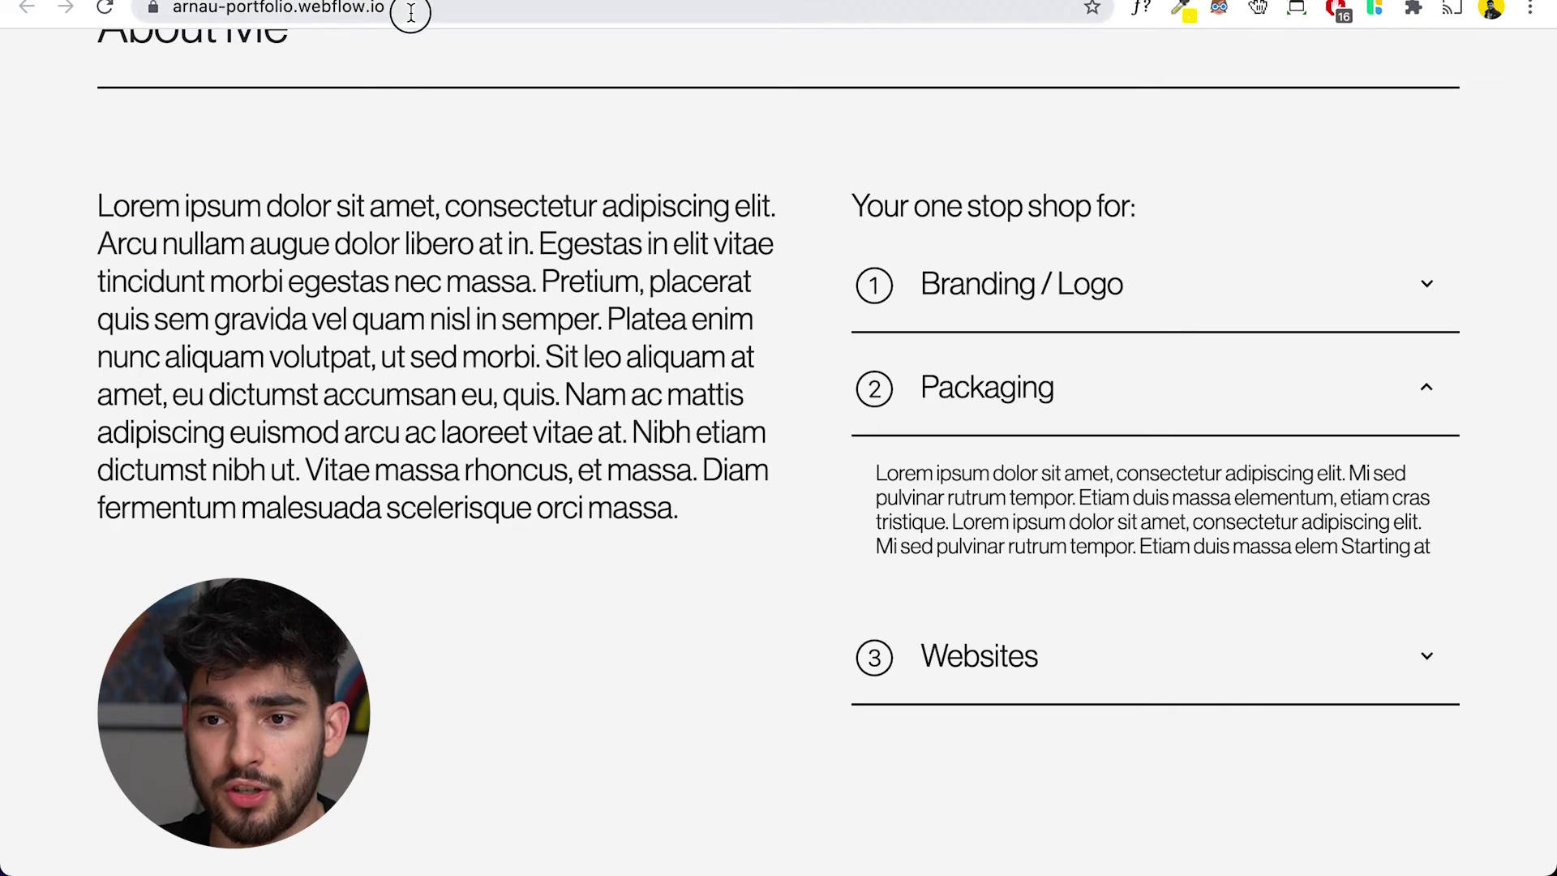
Close the Packaging item on the live About Me page and continue to the newsletter and footer.
{"action": "left_click", "coordinate": [41, 373]}
{"action": "scroll", "coordinate": [112, 611], "scroll_direction": "down", "scroll_amount": 15}
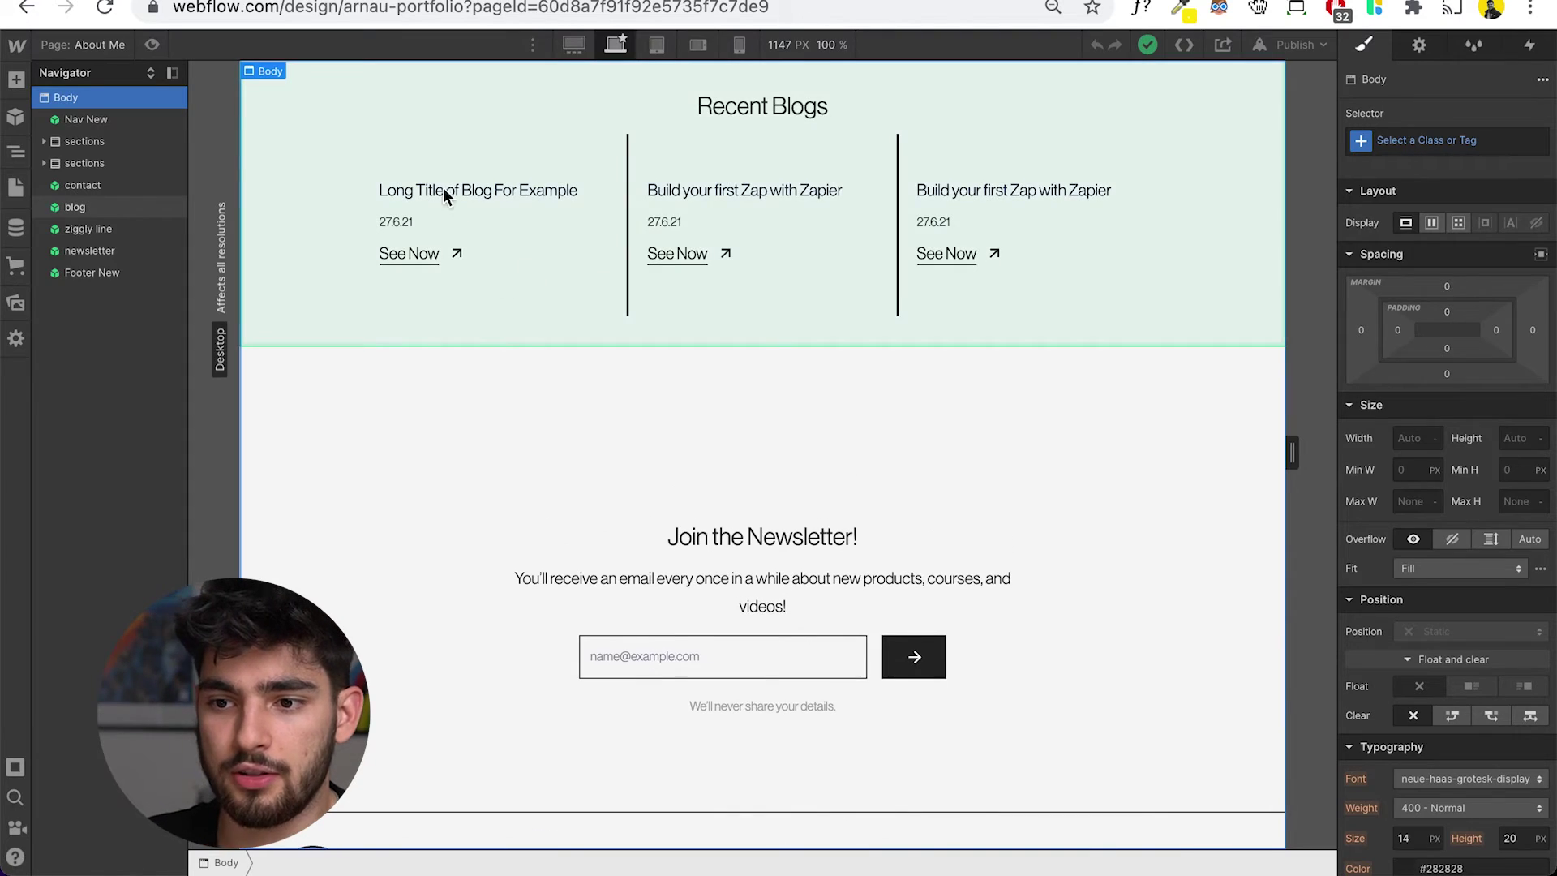
Preview the Blog Posts template page as a visitor would see it, then return to editing.
{"action": "scroll", "coordinate": [508, 230], "scroll_direction": "up", "scroll_amount": 1}
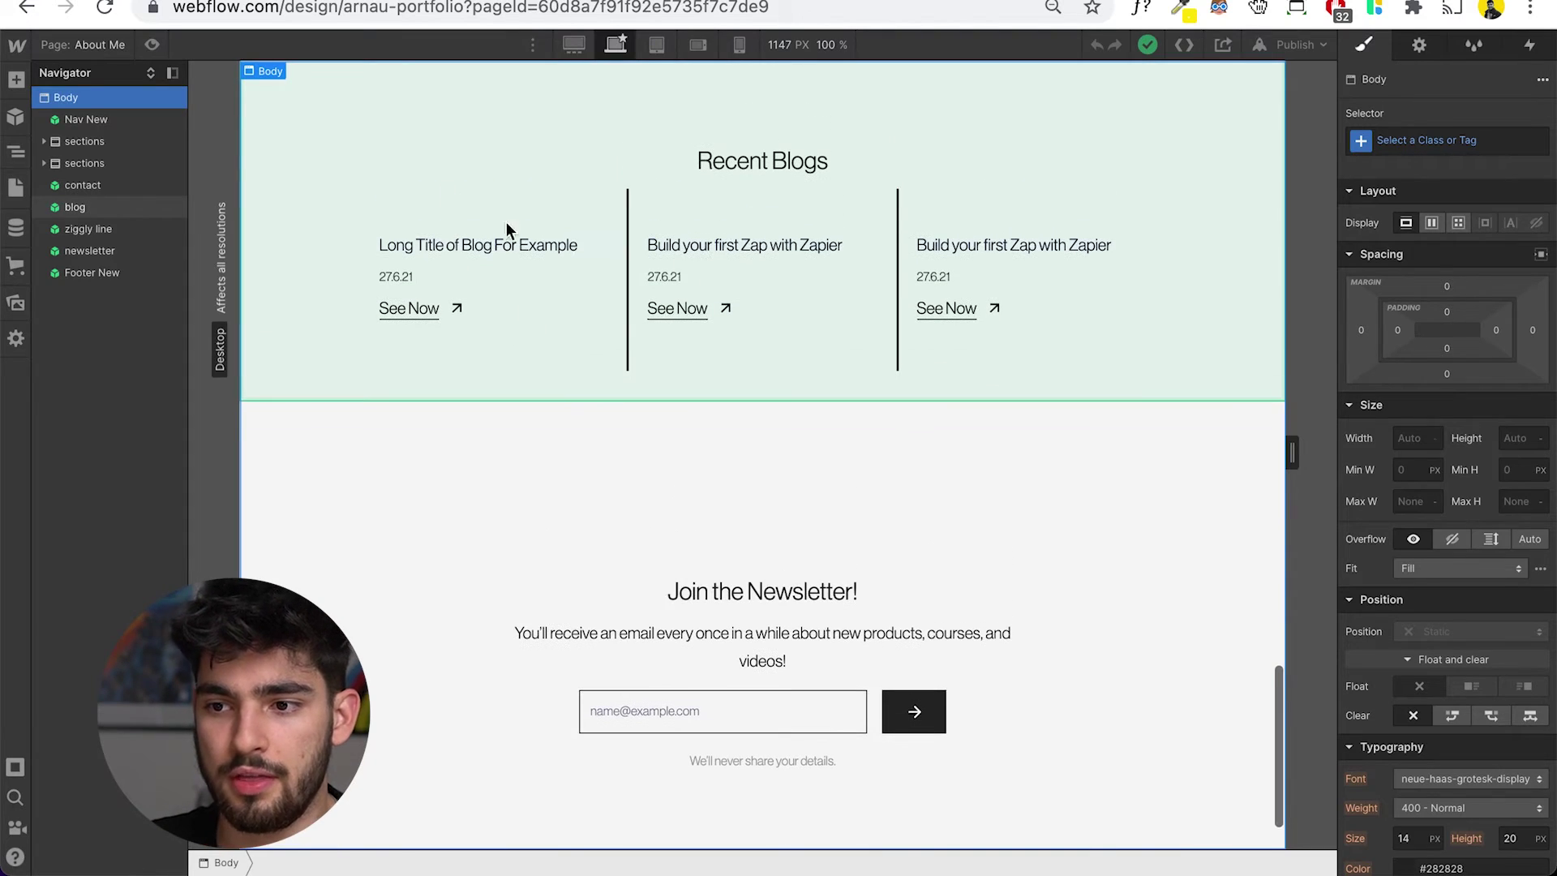
{"action": "left_click", "coordinate": [150, 45]}
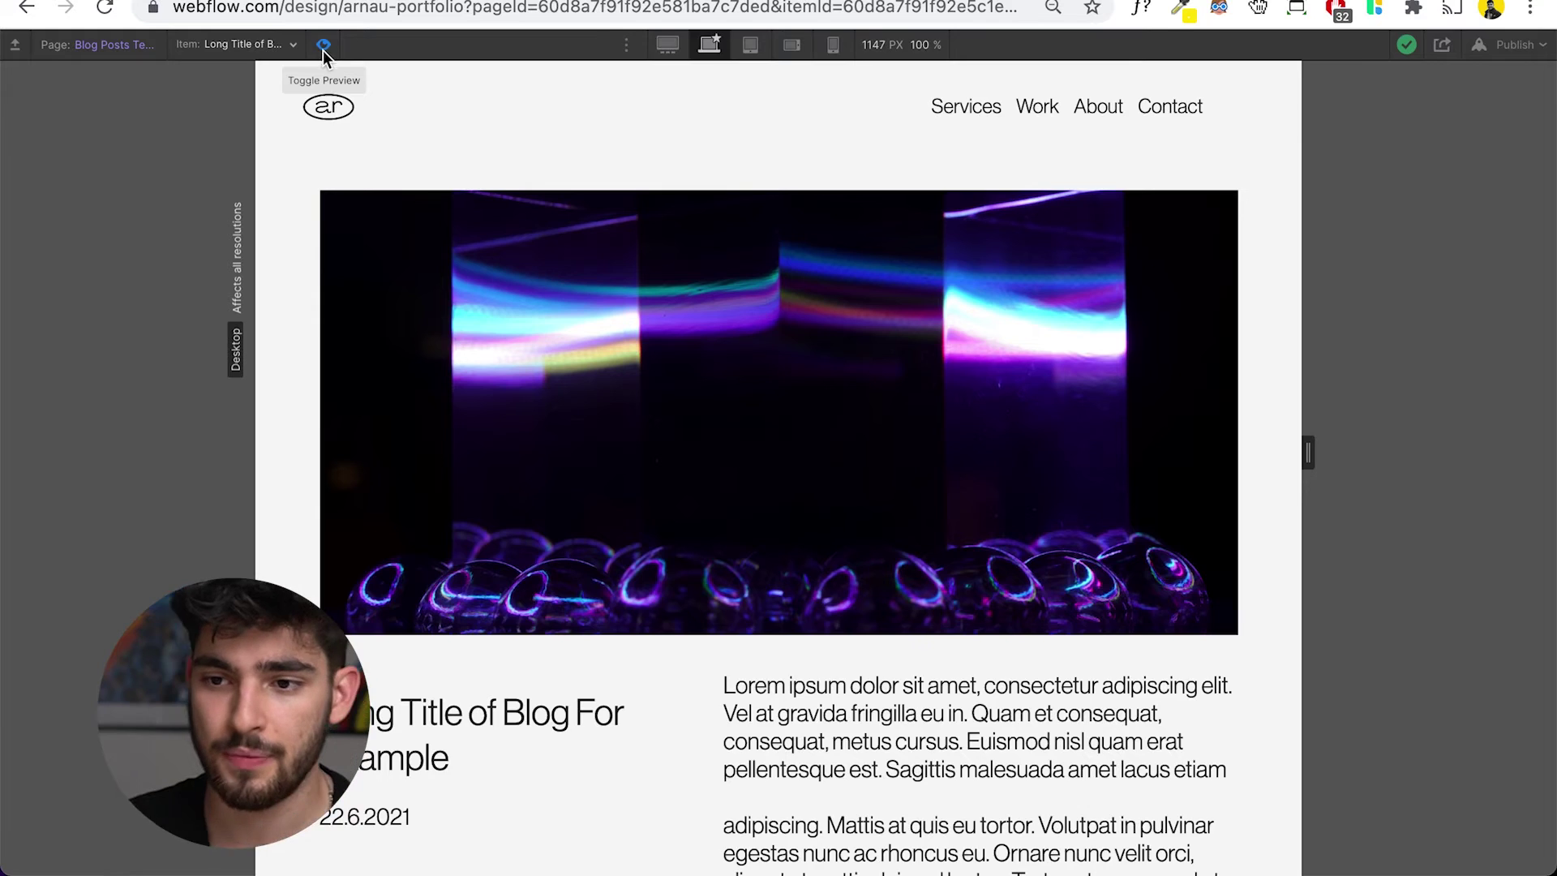
{"action": "left_click", "coordinate": [322, 49]}
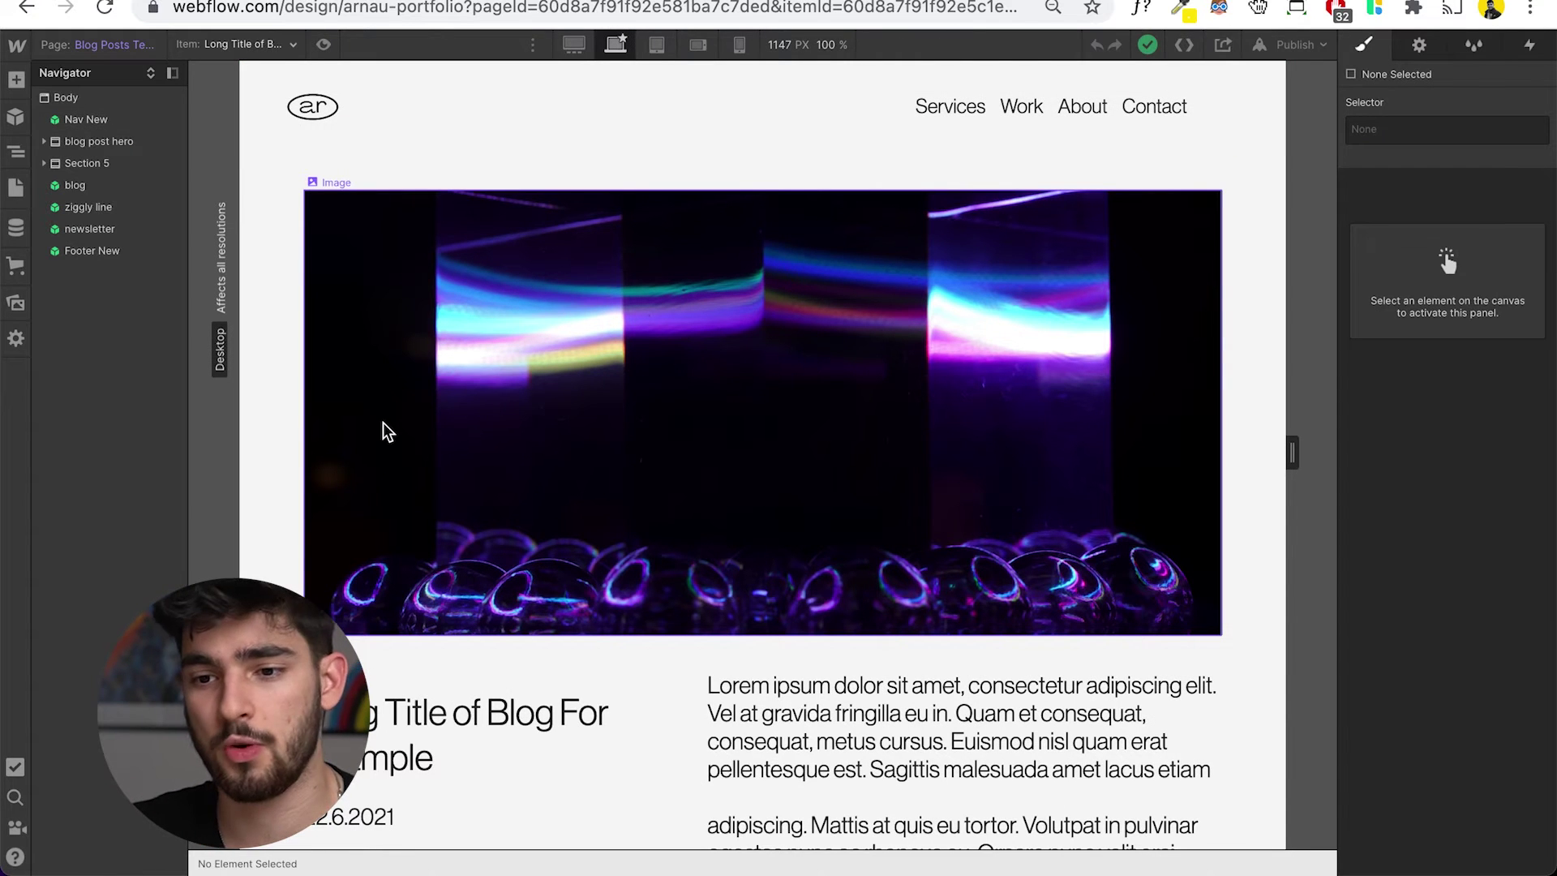
Look over the blog post template's hero image, title, 22.6.2021 date and body text.
{"action": "scroll", "coordinate": [383, 421], "scroll_direction": "down", "scroll_amount": 1}
{"action": "scroll", "coordinate": [382, 432], "scroll_direction": "down", "scroll_amount": 2}
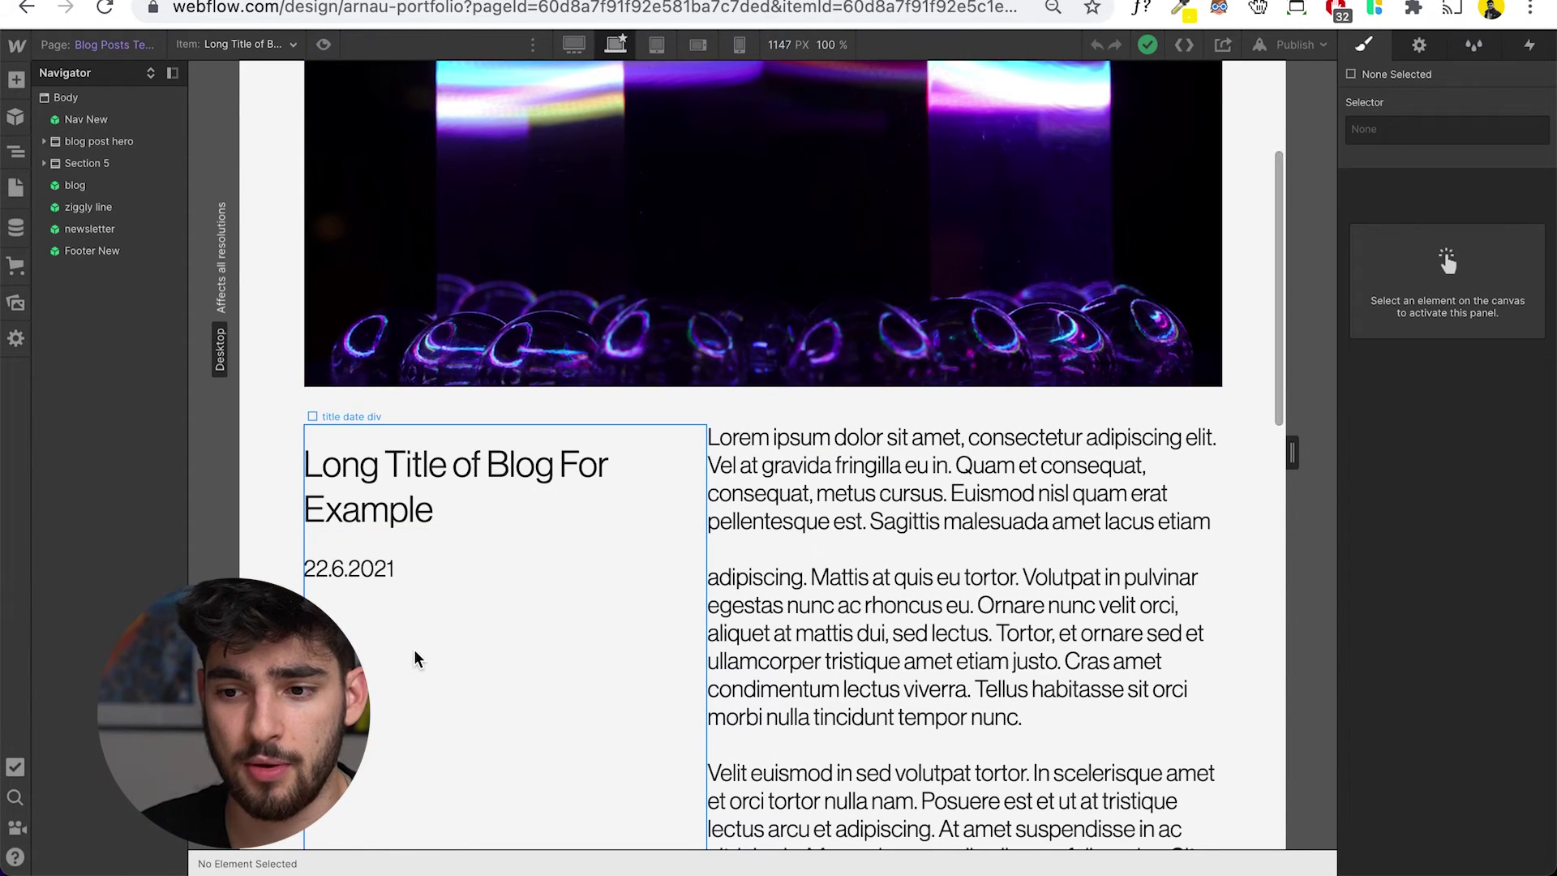
{"action": "scroll", "coordinate": [414, 657], "scroll_direction": "up", "scroll_amount": 2}
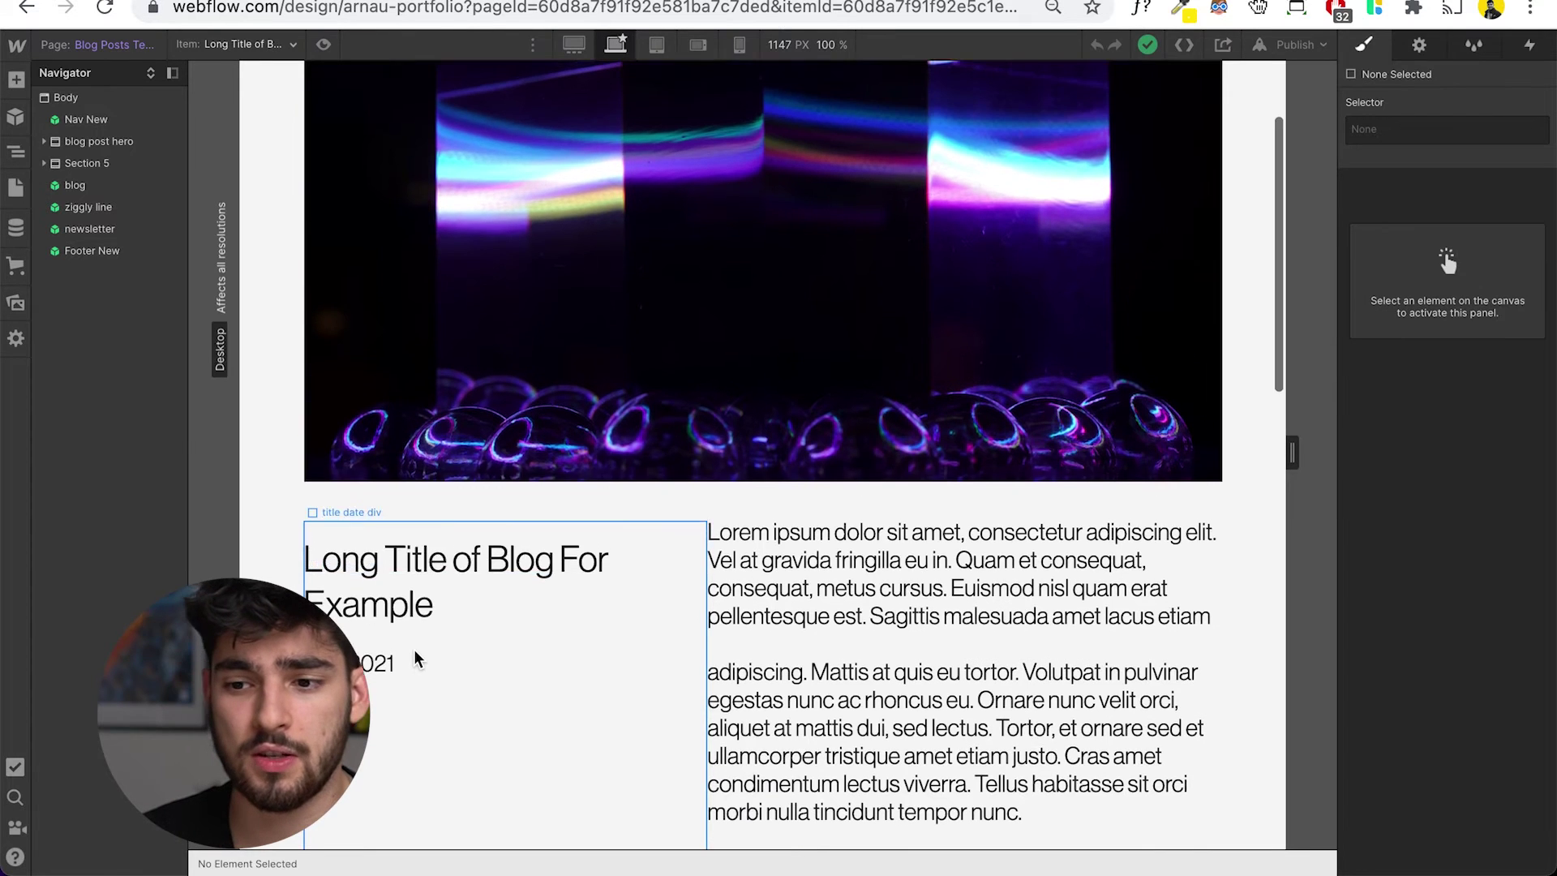
{"action": "scroll", "coordinate": [567, 416], "scroll_direction": "down", "scroll_amount": 3}
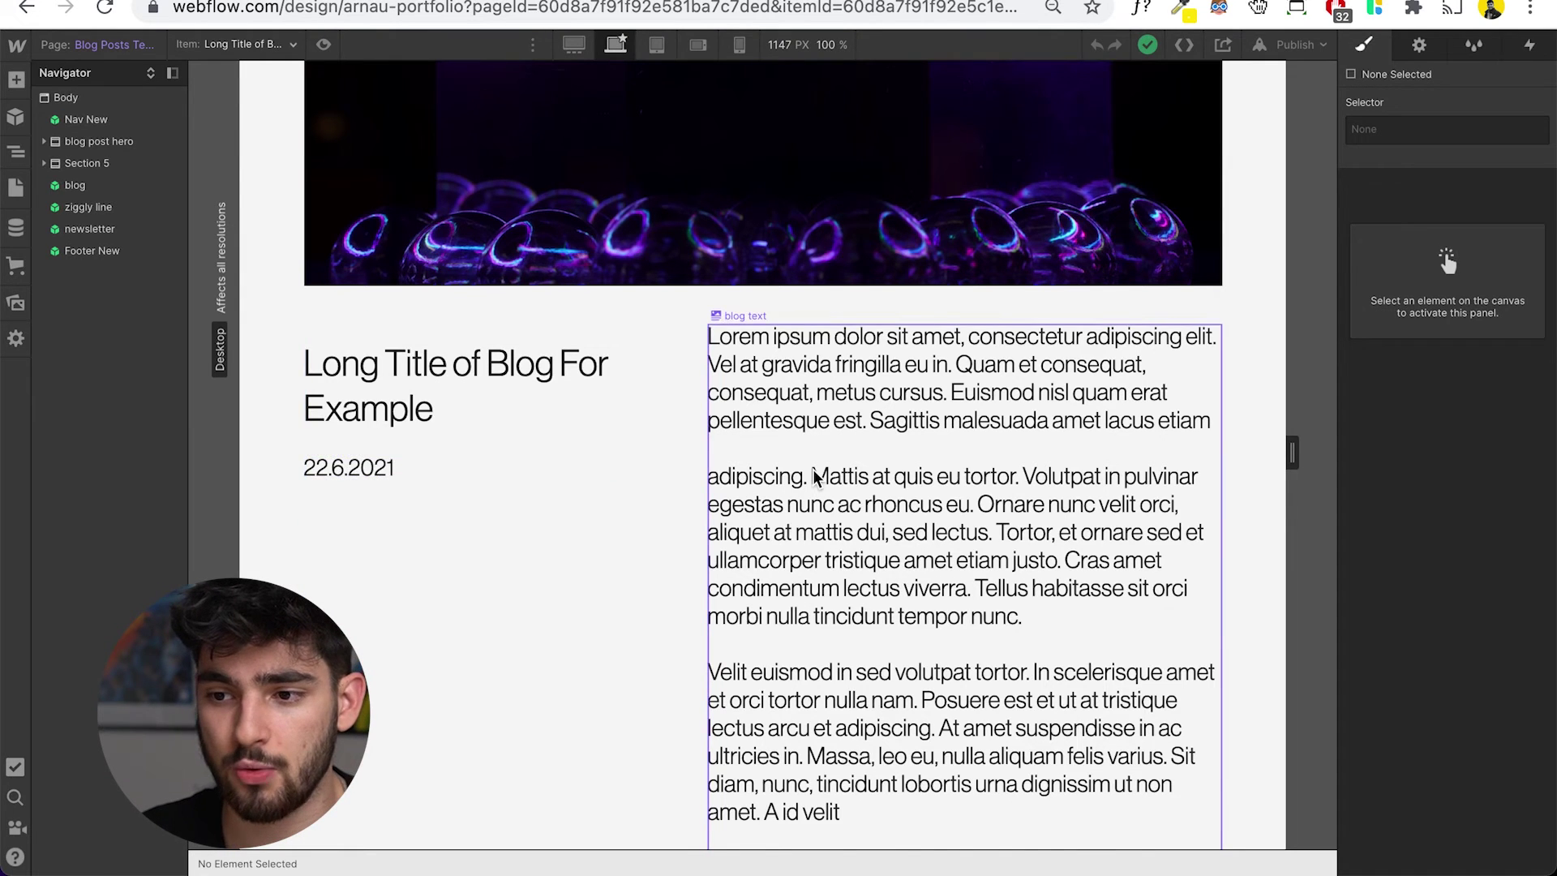
{"action": "scroll", "coordinate": [817, 381], "scroll_direction": "down", "scroll_amount": 2}
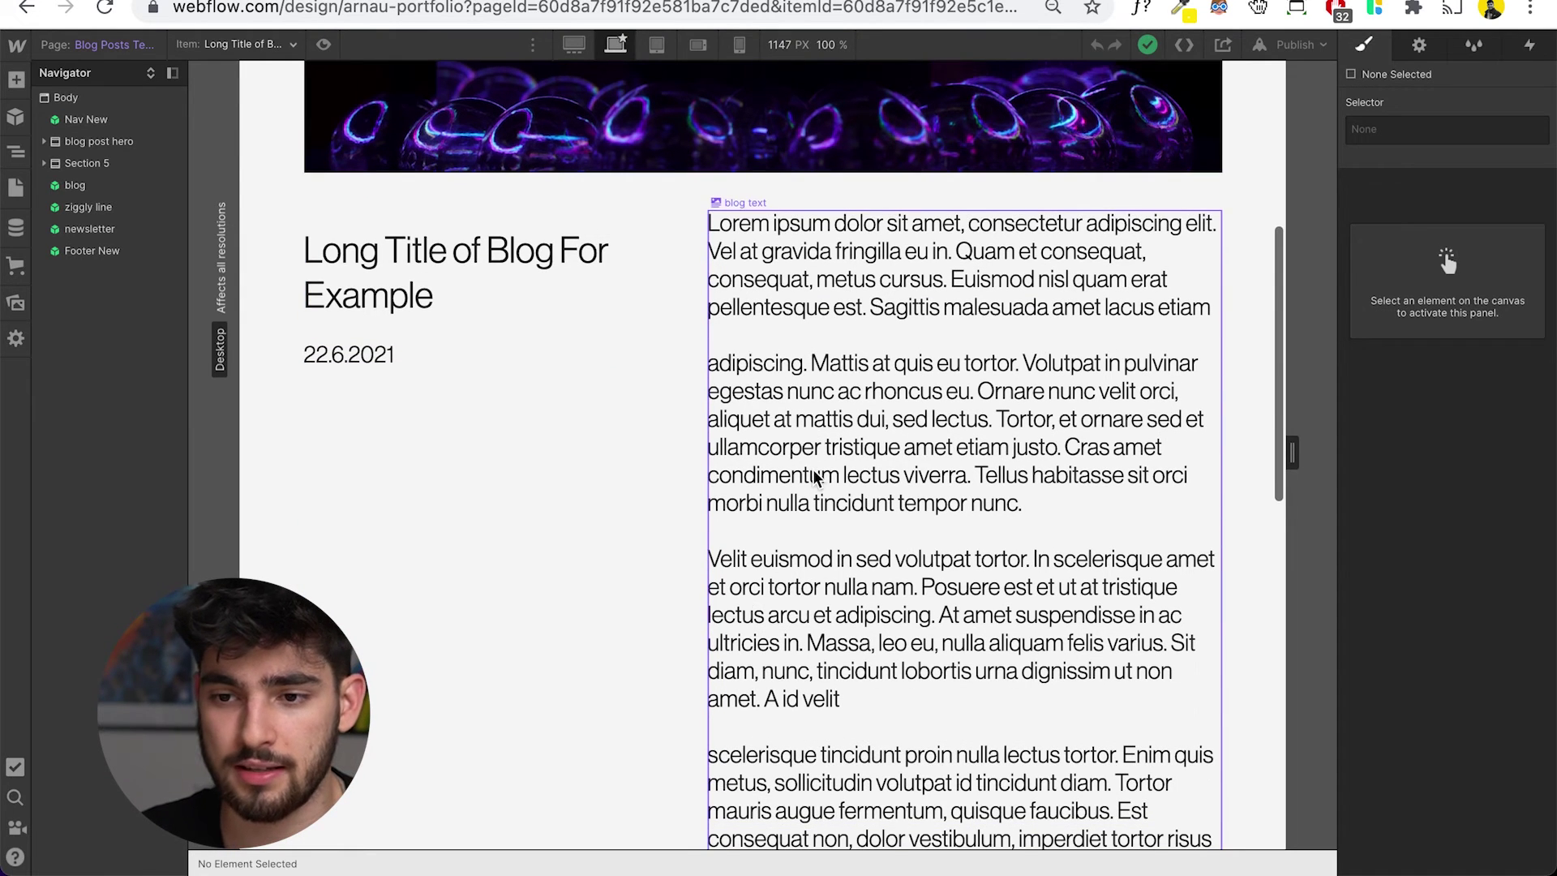
Review the Blog Posts collection fields in its settings, then close the CMS panels.
{"action": "left_click", "coordinate": [17, 231]}
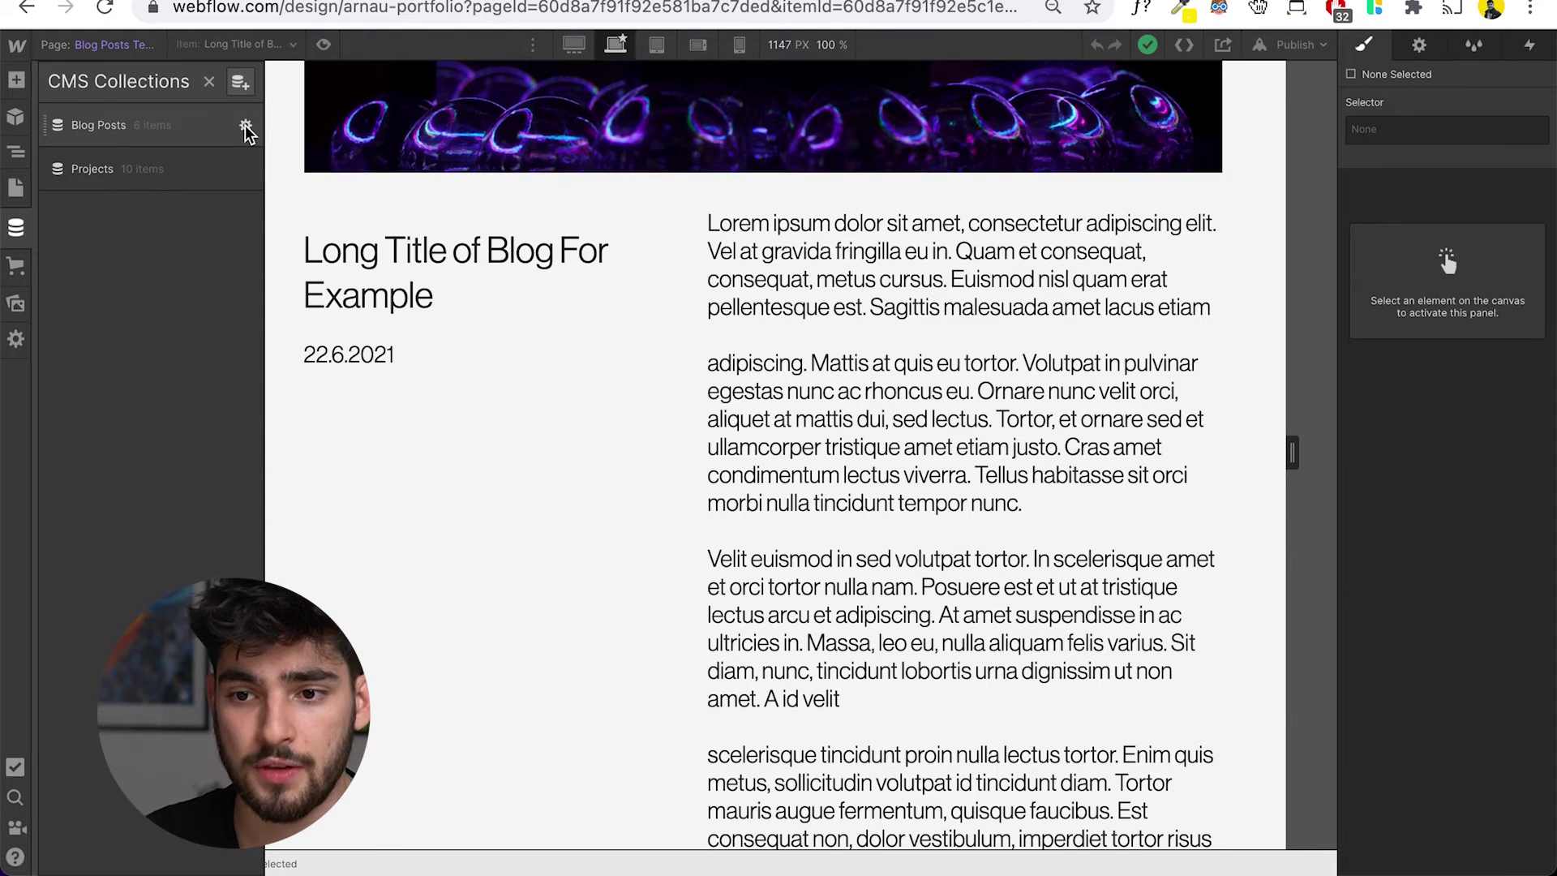
{"action": "left_click", "coordinate": [245, 127]}
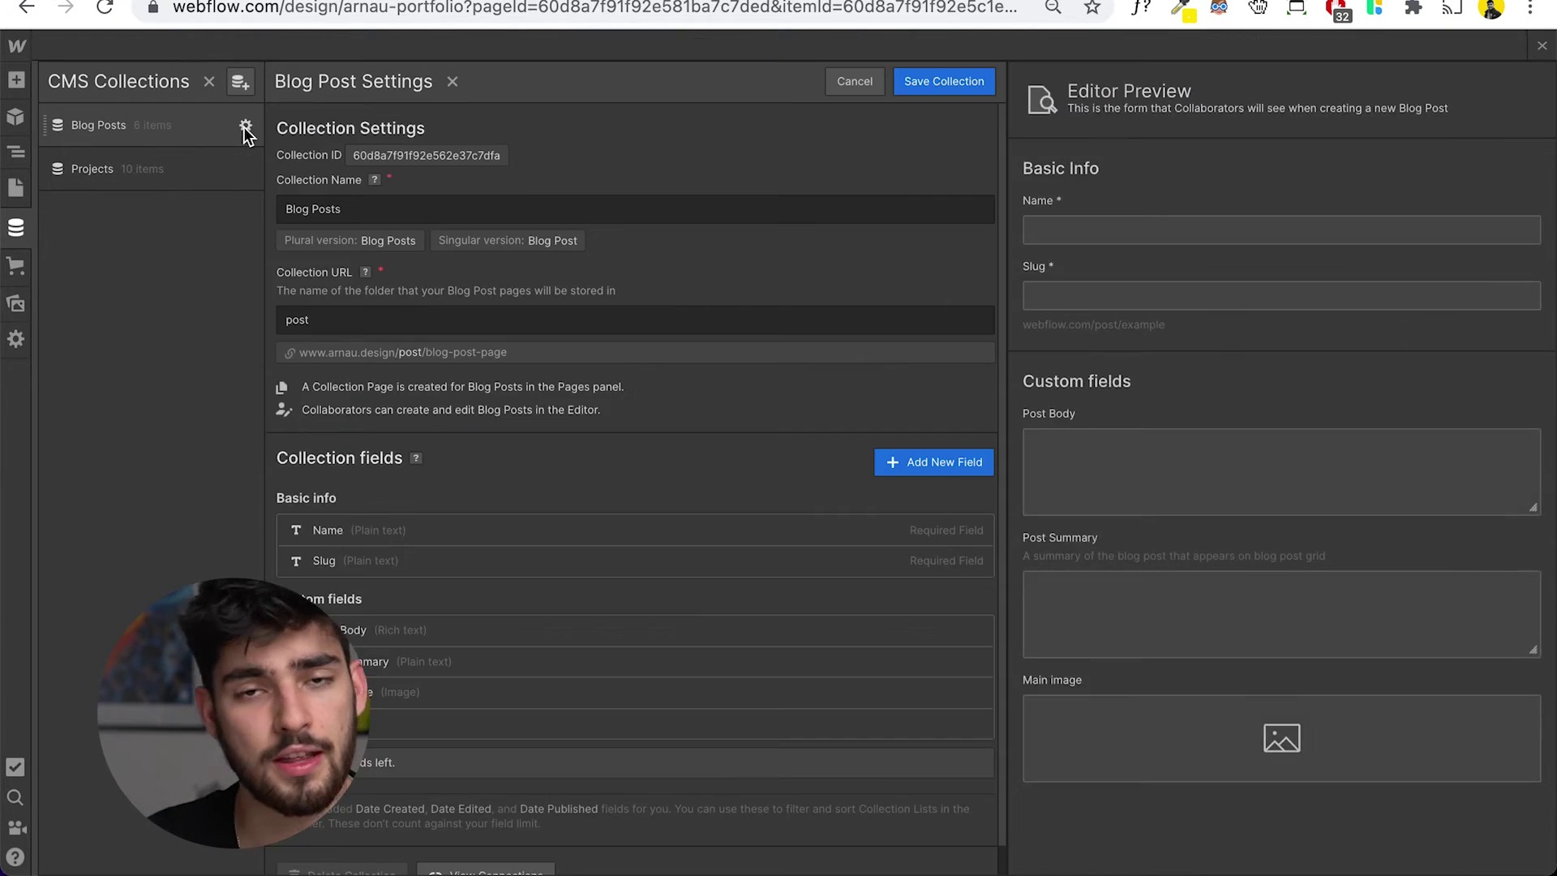
{"action": "scroll", "coordinate": [465, 690], "scroll_direction": "down", "scroll_amount": 1}
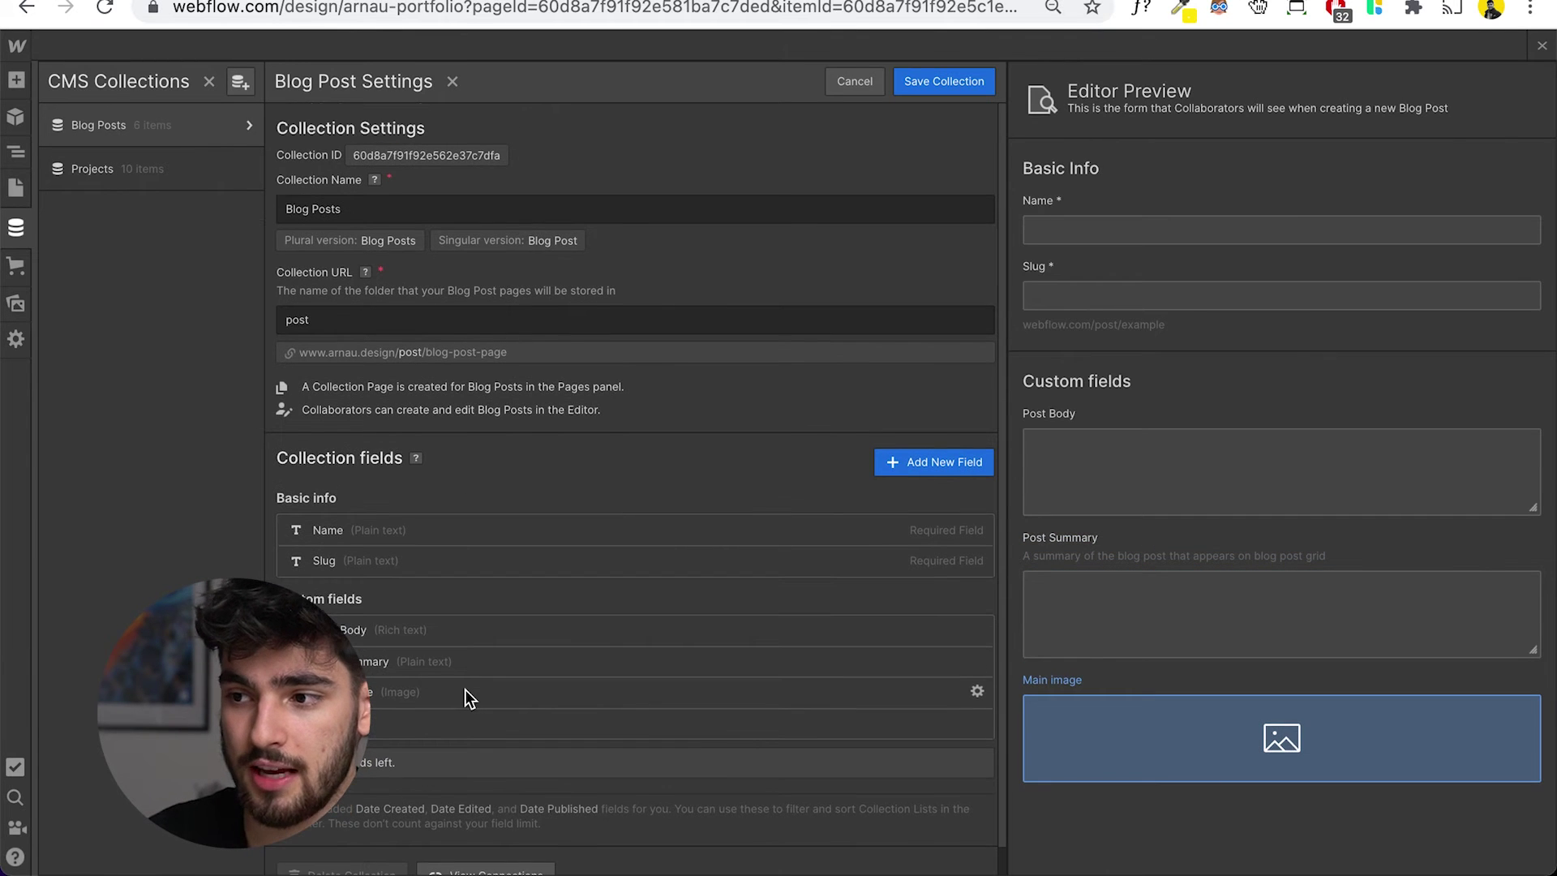
{"action": "left_click", "coordinate": [1541, 48]}
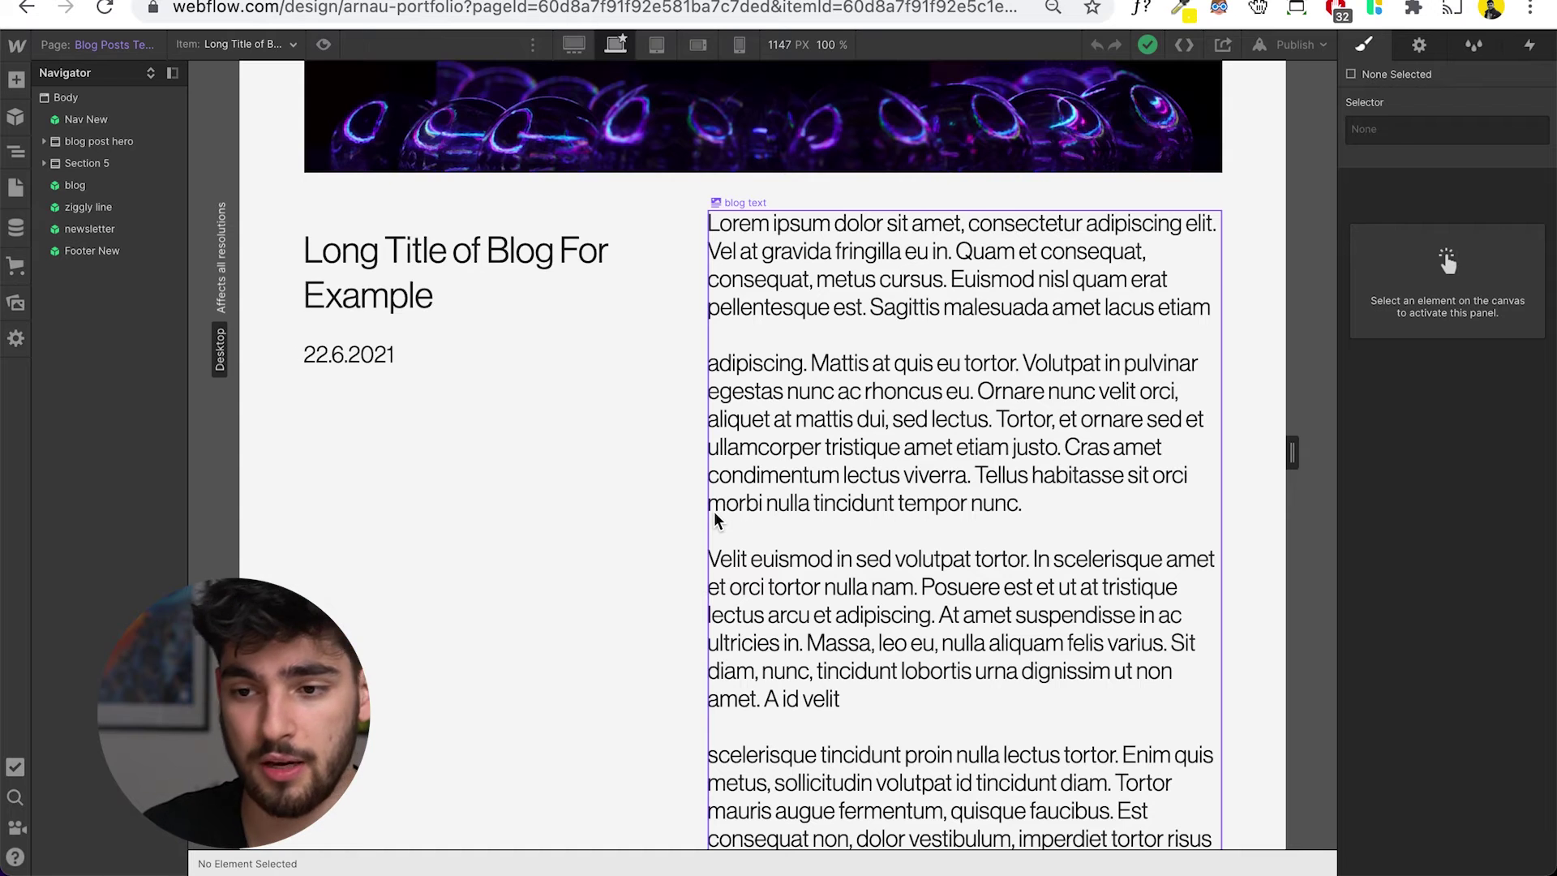
{"action": "scroll", "coordinate": [715, 519], "scroll_direction": "down", "scroll_amount": 9}
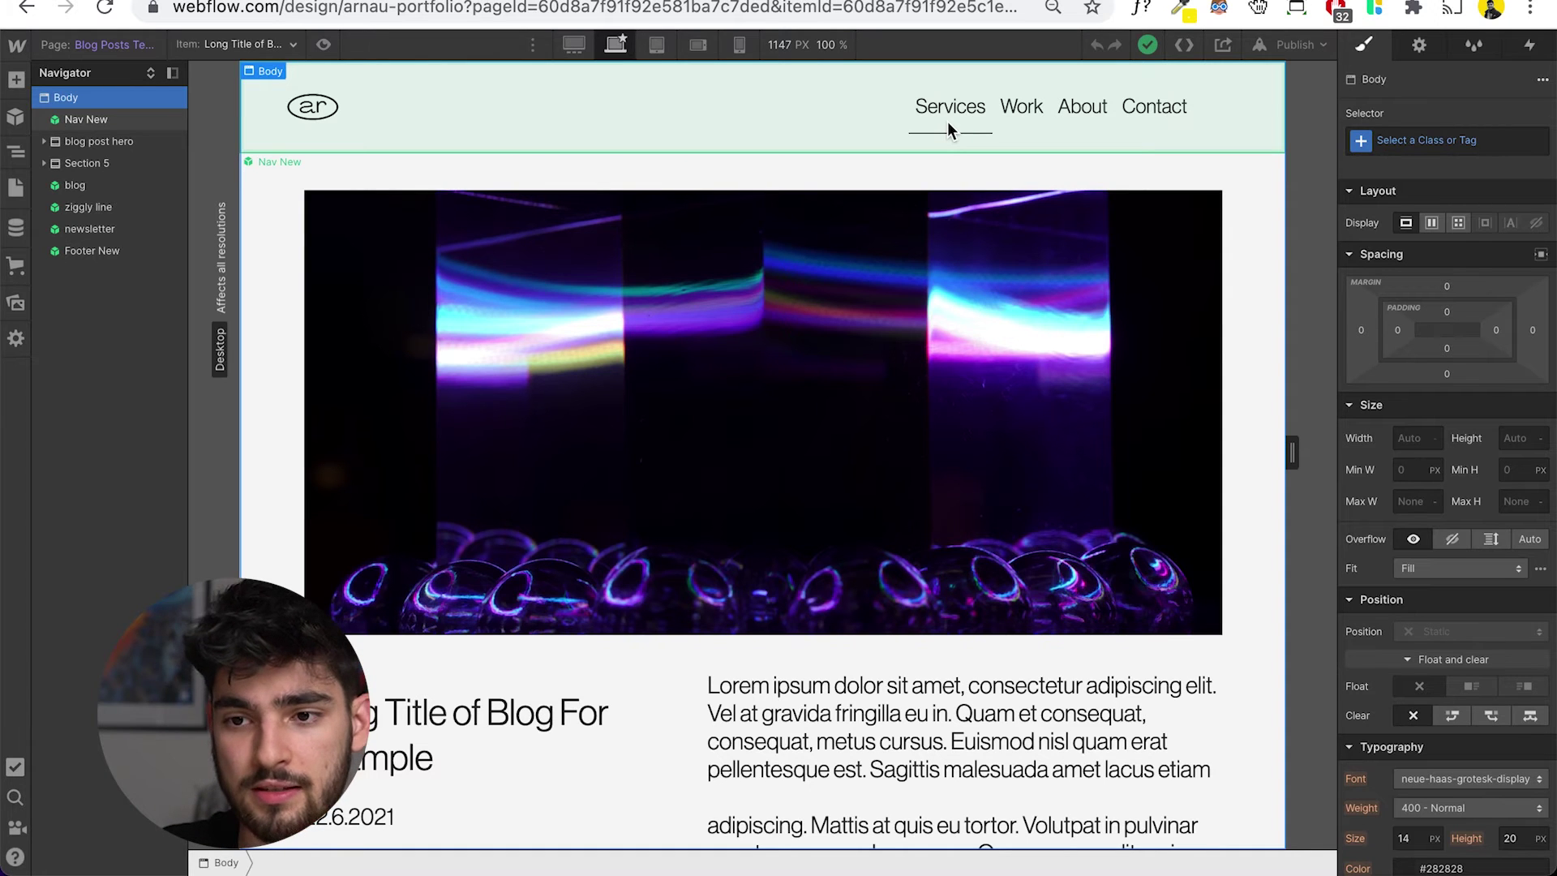
In Home page preview, collapse the Branding / Logo item in the About Me accordion.
{"action": "left_click", "coordinate": [323, 45]}
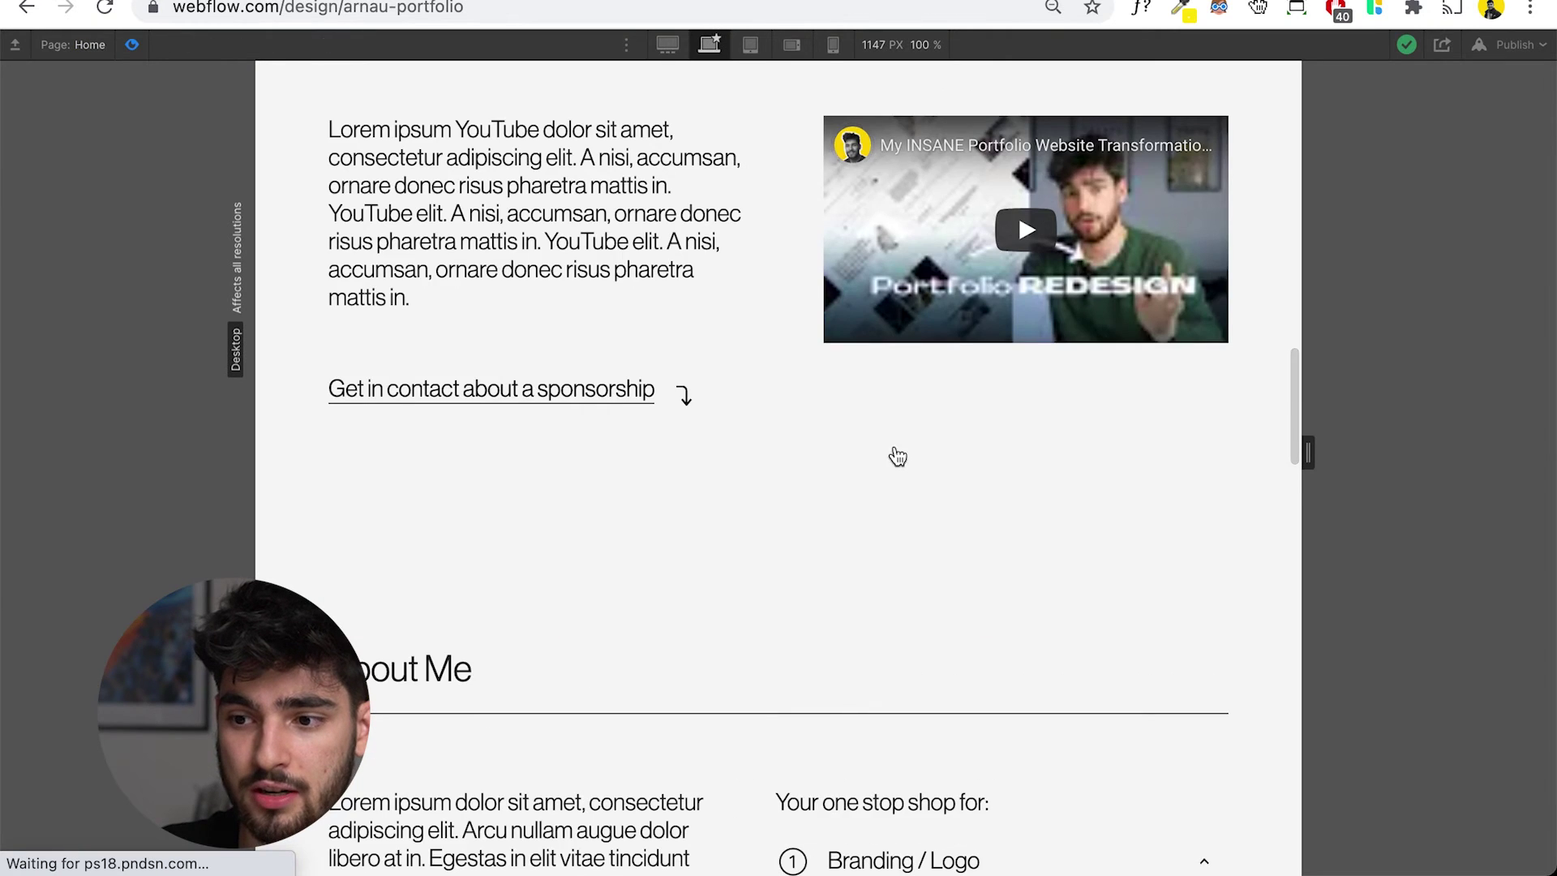
{"action": "scroll", "coordinate": [895, 447], "scroll_direction": "down", "scroll_amount": 5}
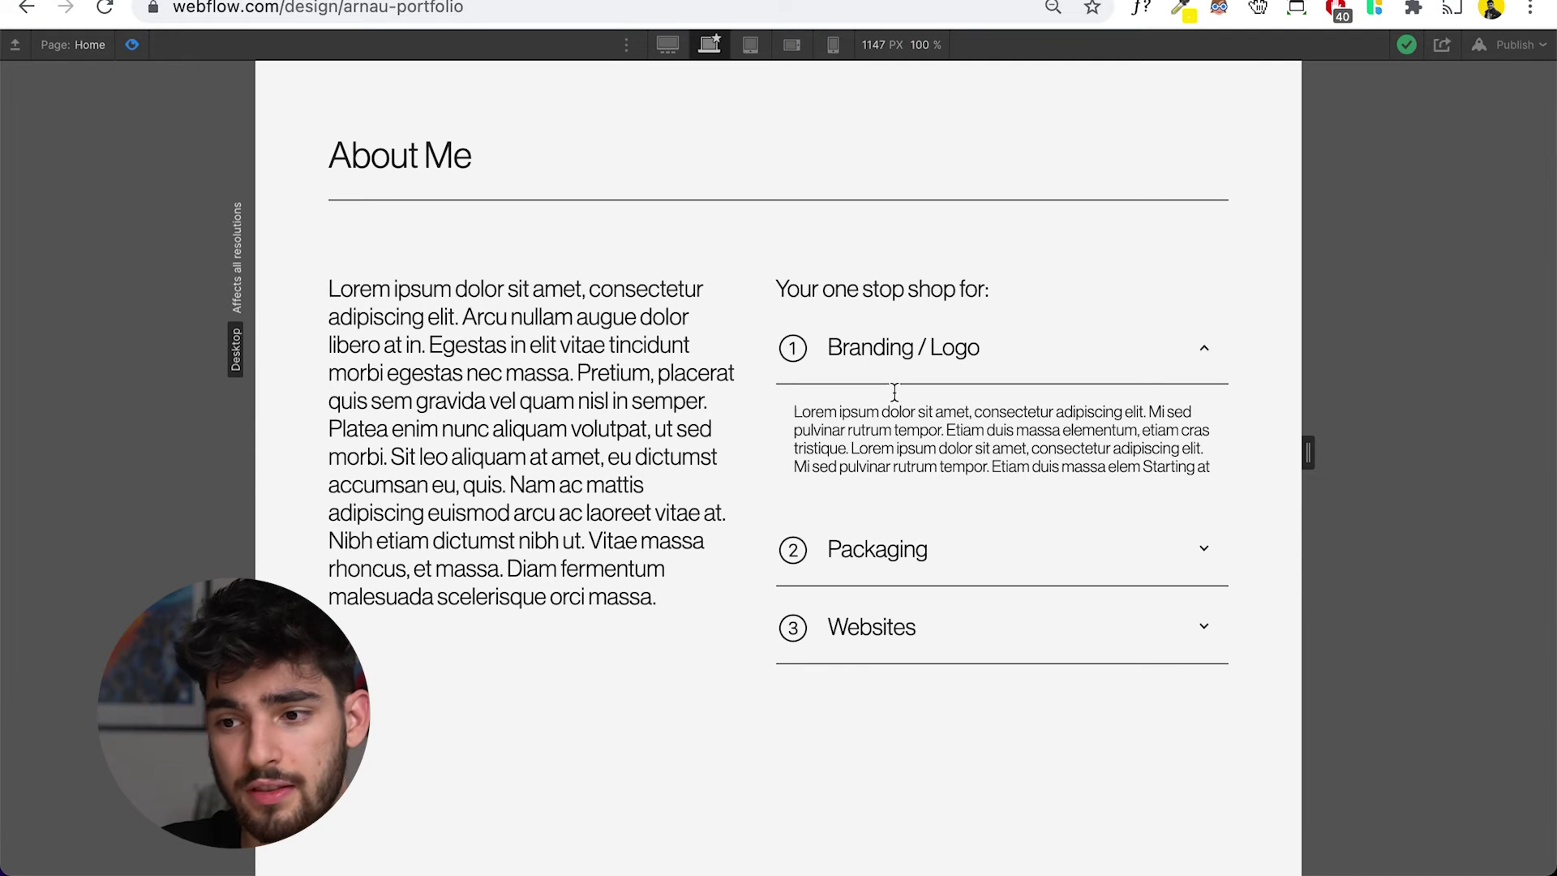
{"action": "left_click", "coordinate": [892, 363]}
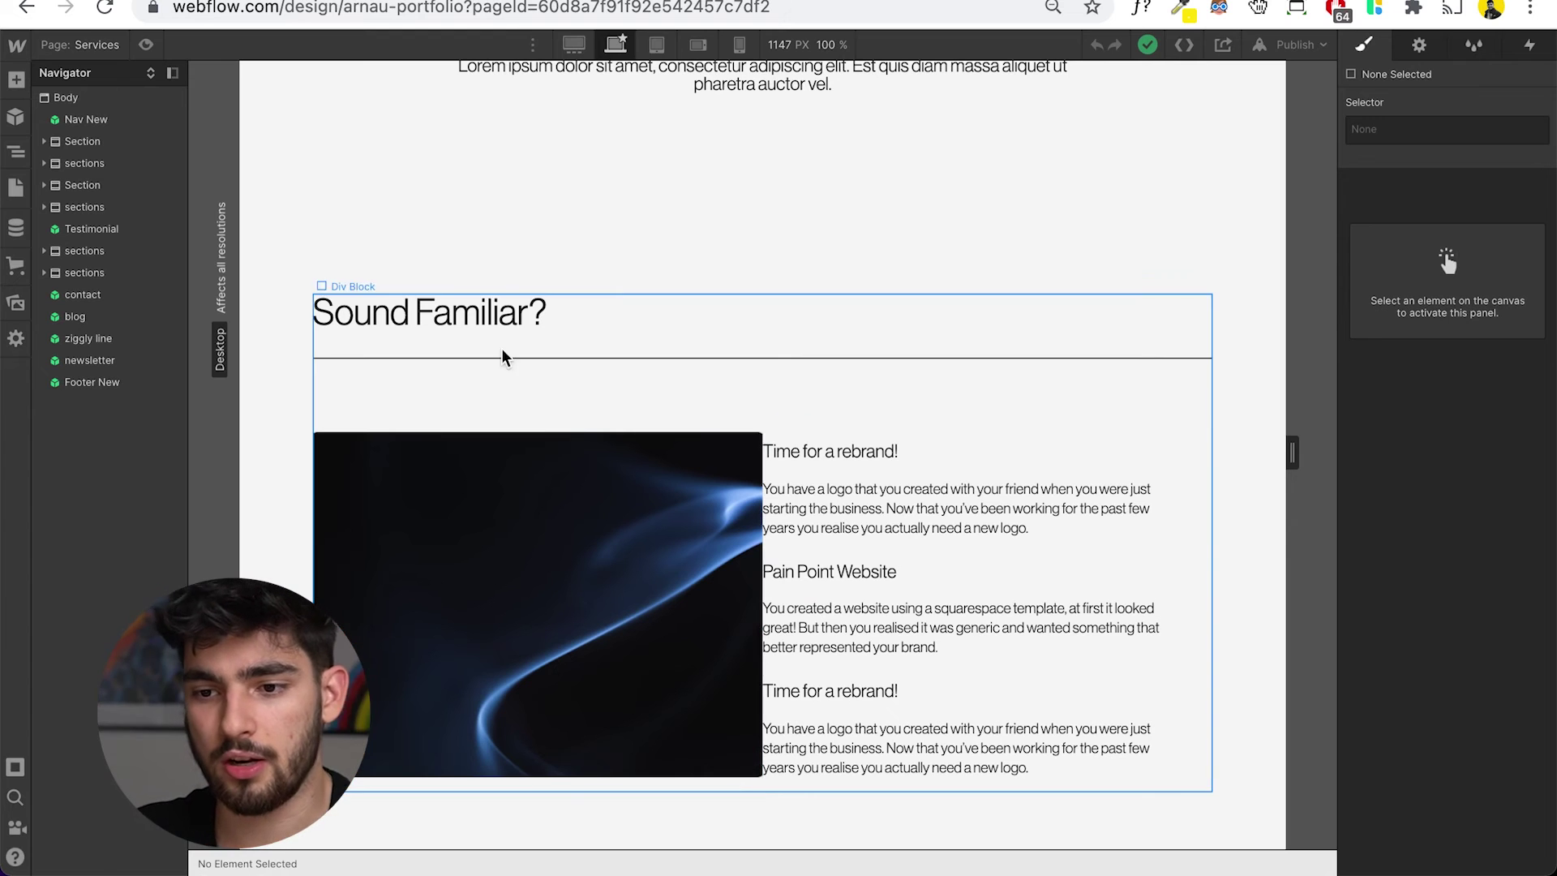
Scroll the Services page through How it Works to The Complete Package pricing: €3200, €3600, €800.
{"action": "scroll", "coordinate": [545, 618], "scroll_direction": "down", "scroll_amount": 1}
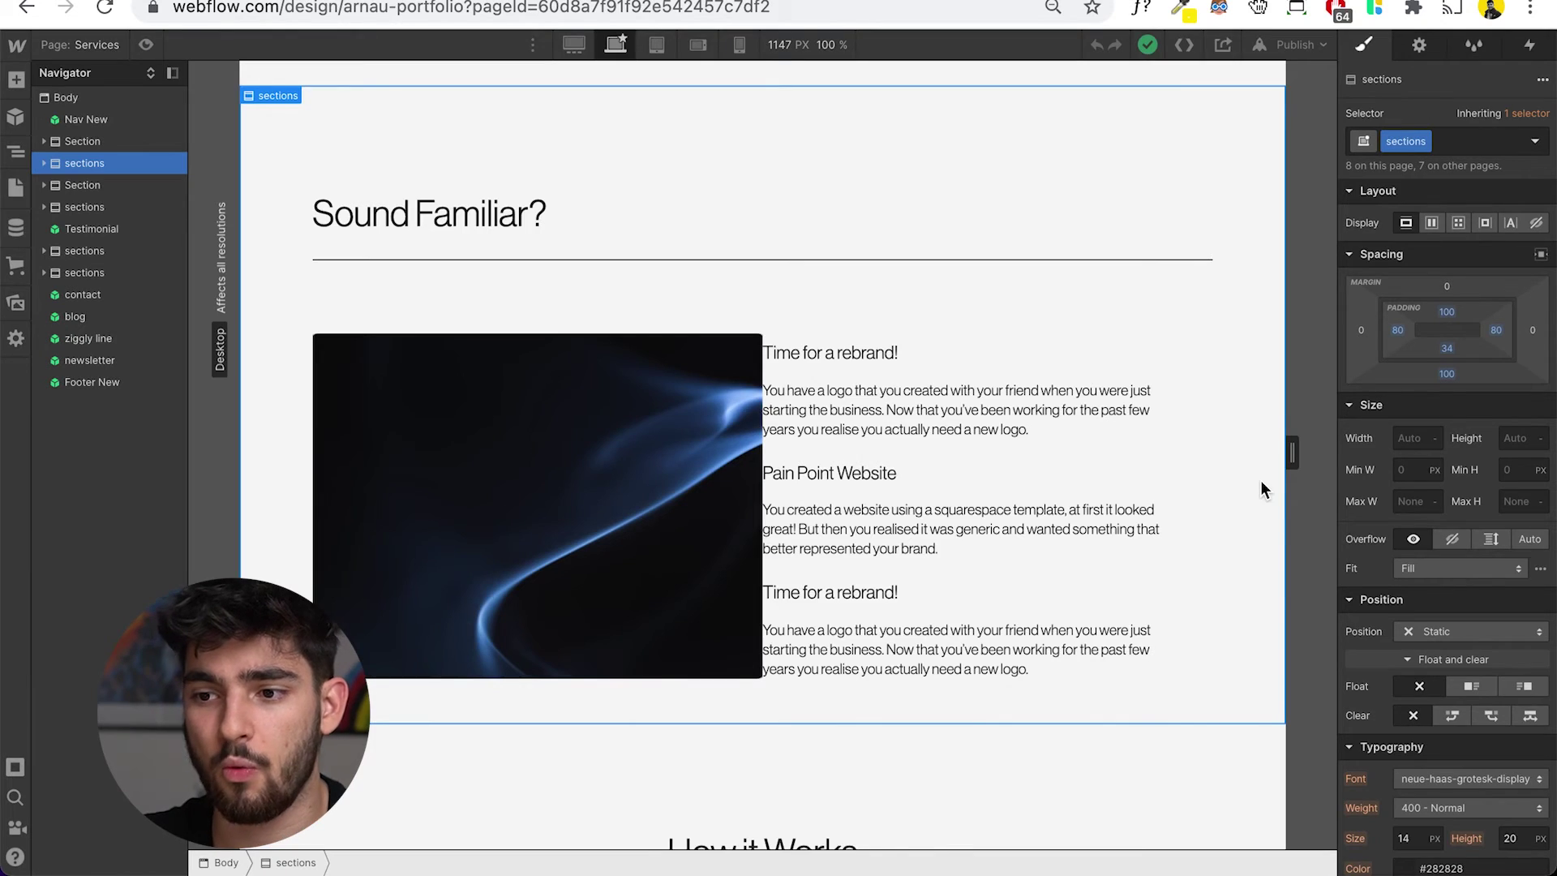
{"action": "scroll", "coordinate": [1260, 482], "scroll_direction": "down", "scroll_amount": 2}
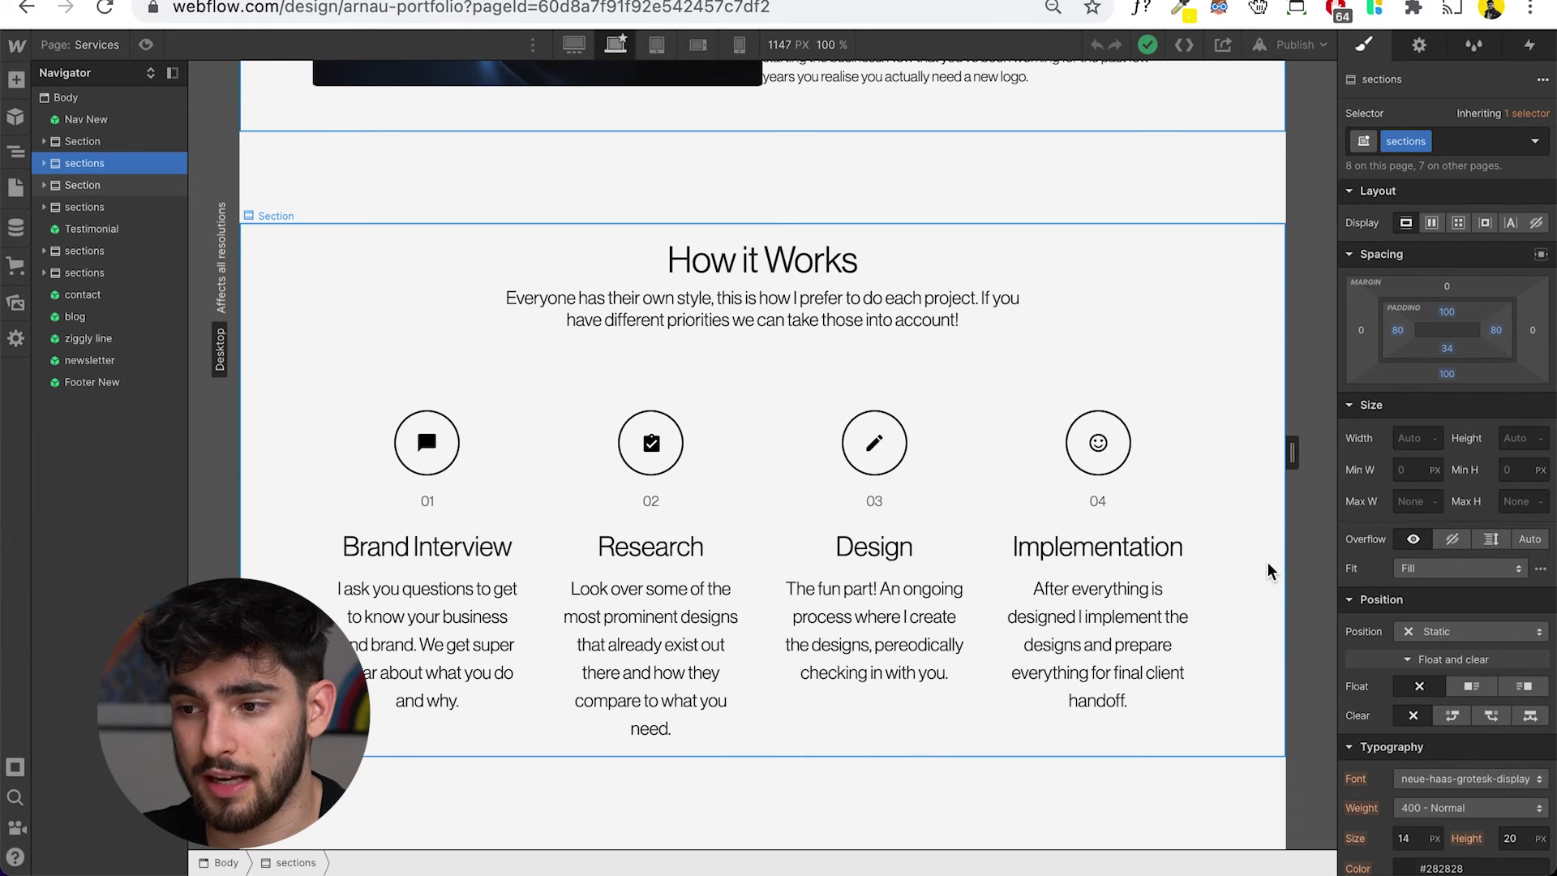
{"action": "scroll", "coordinate": [1267, 562], "scroll_direction": "down", "scroll_amount": 3}
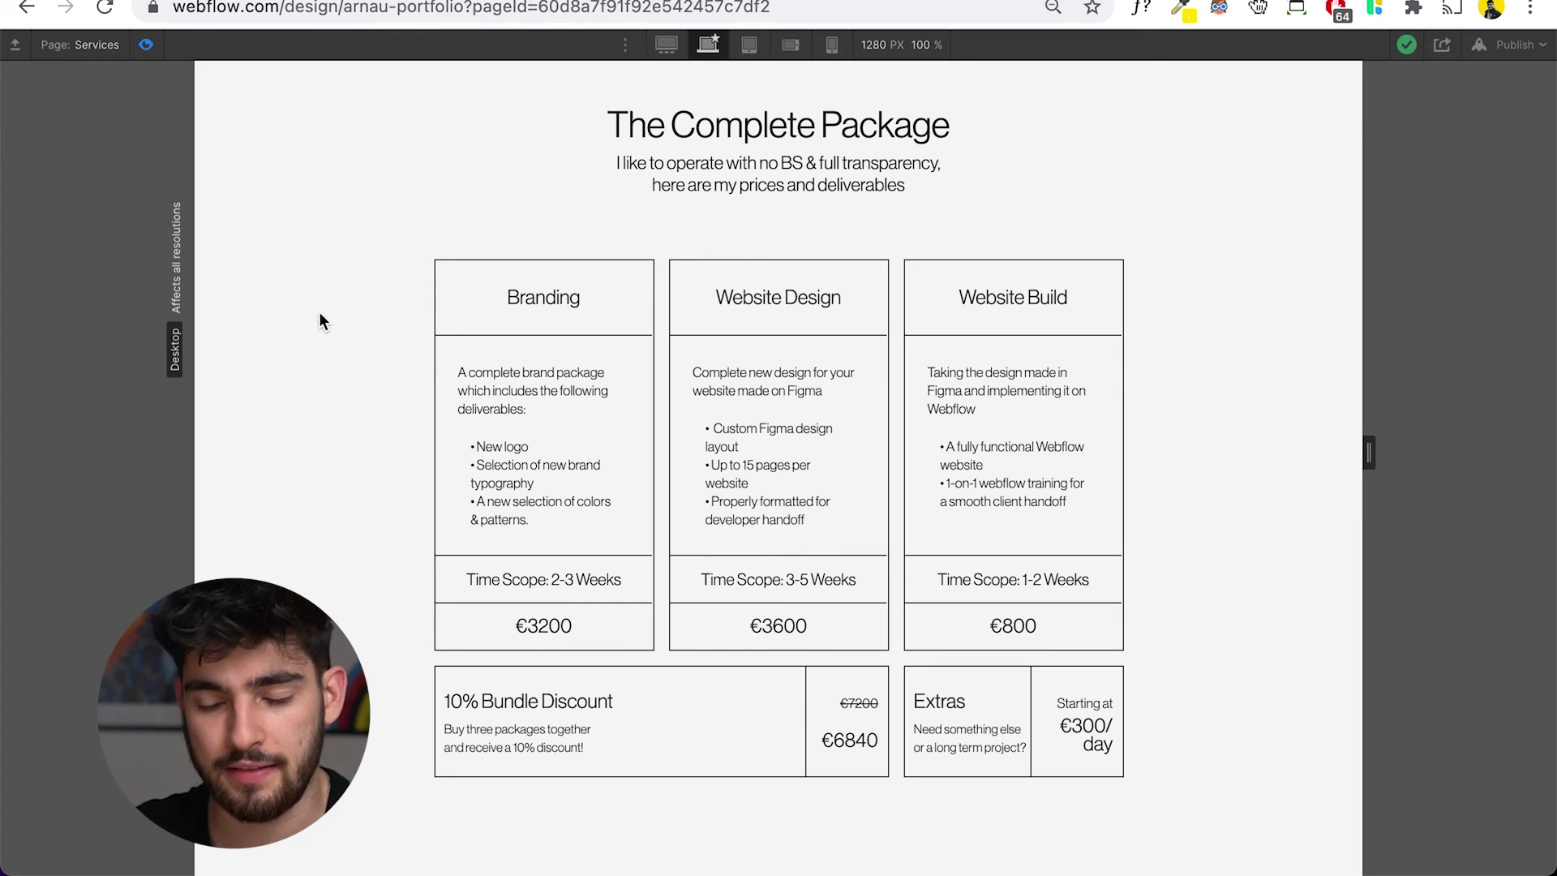
Highlight and clear the pricing subtitle text, then continue down to the What Clients Say testimonial slider.
{"action": "left_click", "coordinate": [307, 412]}
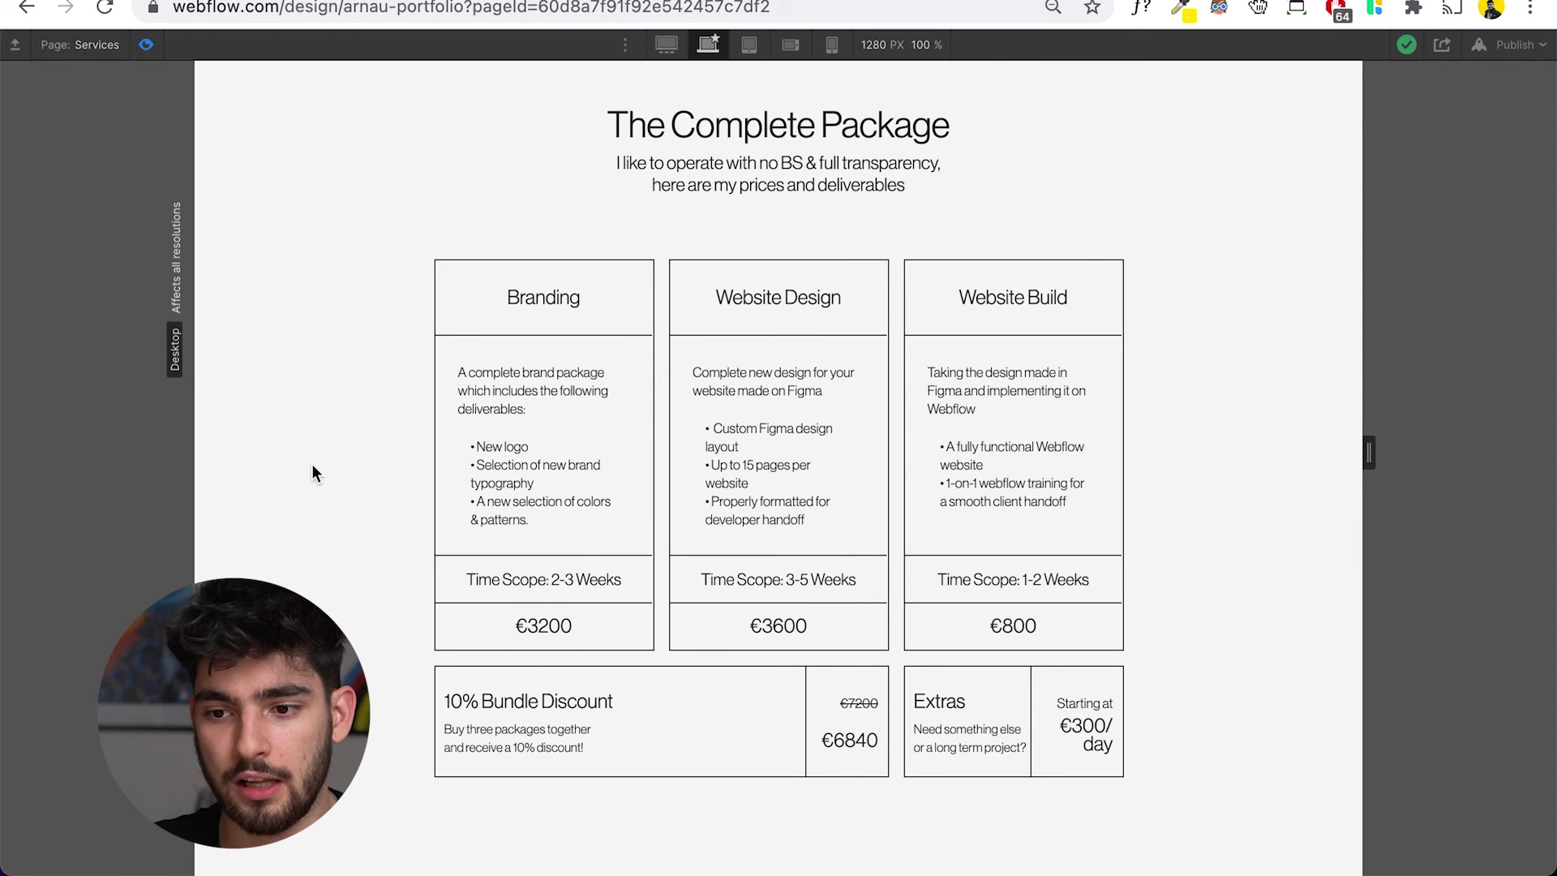
{"action": "left_click_drag", "start_coordinate": [781, 163], "coordinate": [851, 220]}
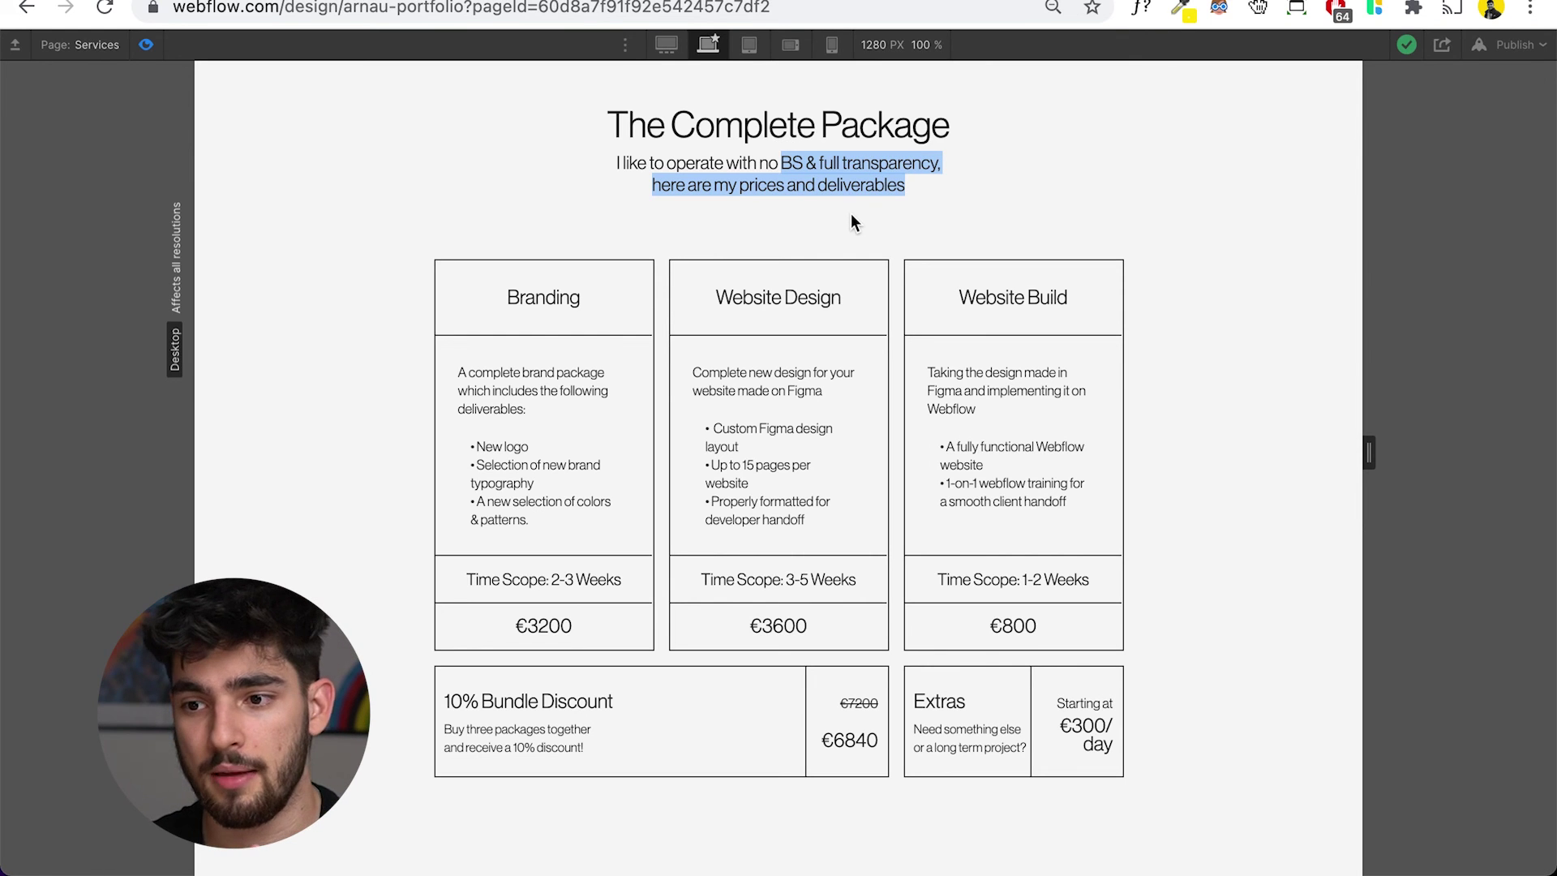
{"action": "left_click", "coordinate": [1220, 520]}
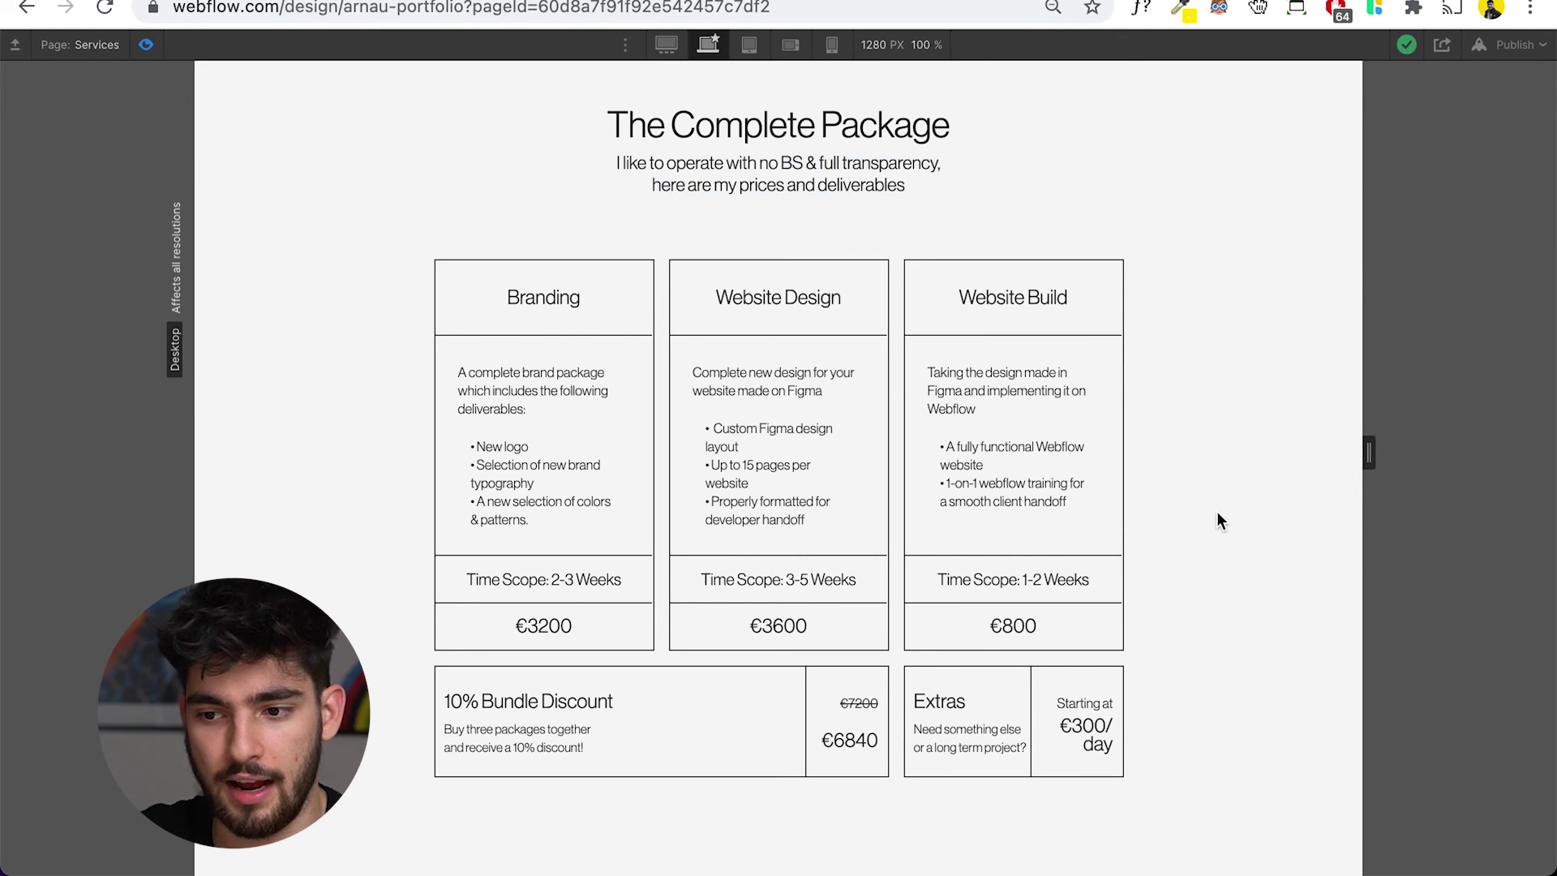
{"action": "scroll", "coordinate": [1217, 513], "scroll_direction": "down", "scroll_amount": 1}
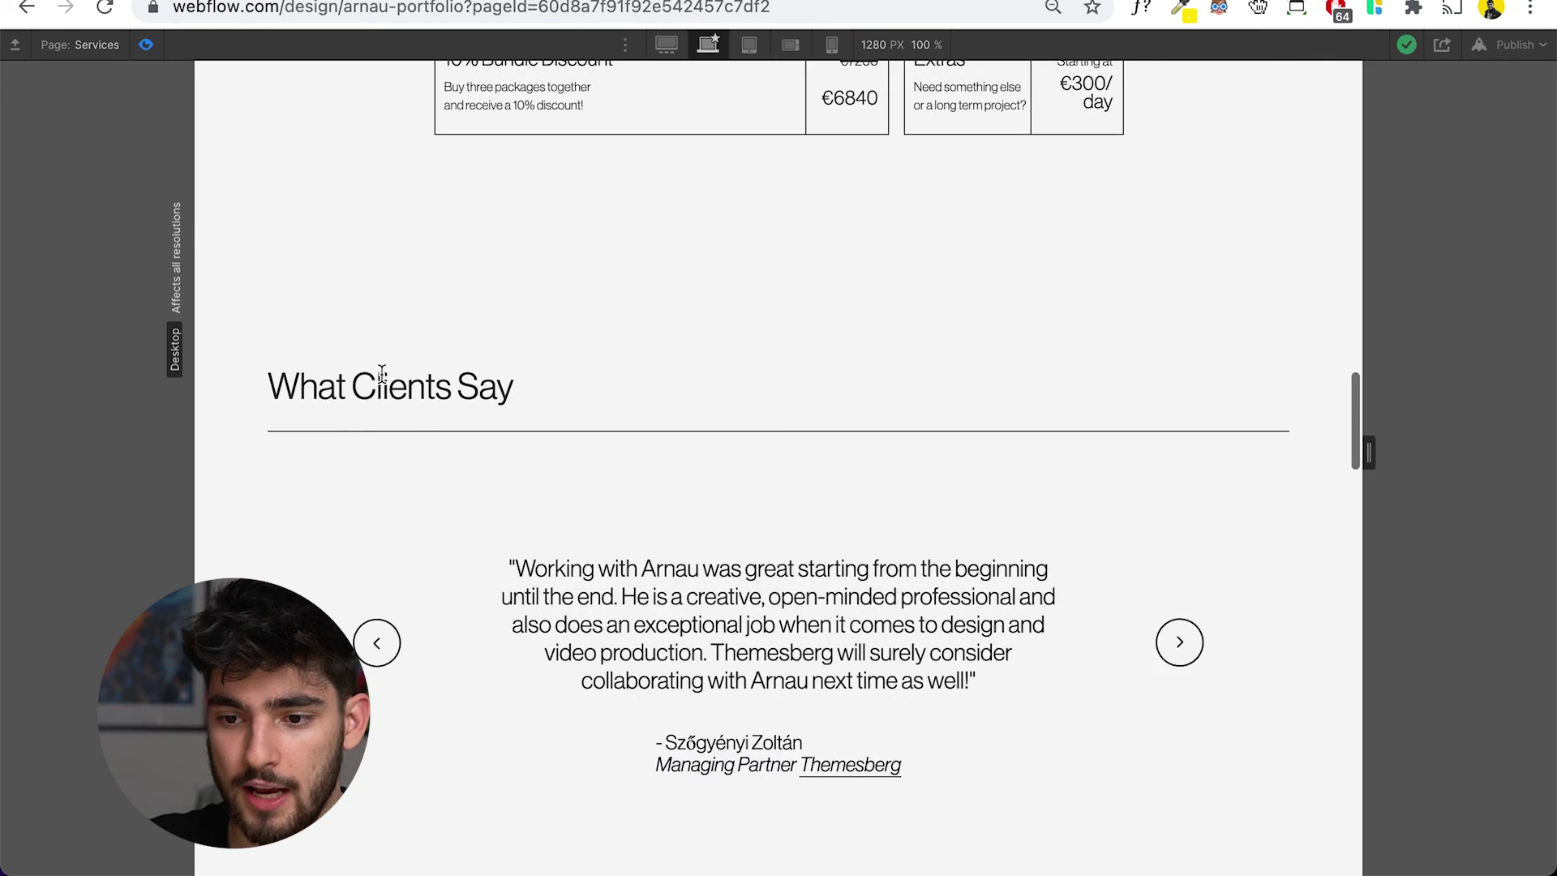
Step back two client testimonials in the slider, then scroll on down the page.
{"action": "left_click", "coordinate": [377, 496]}
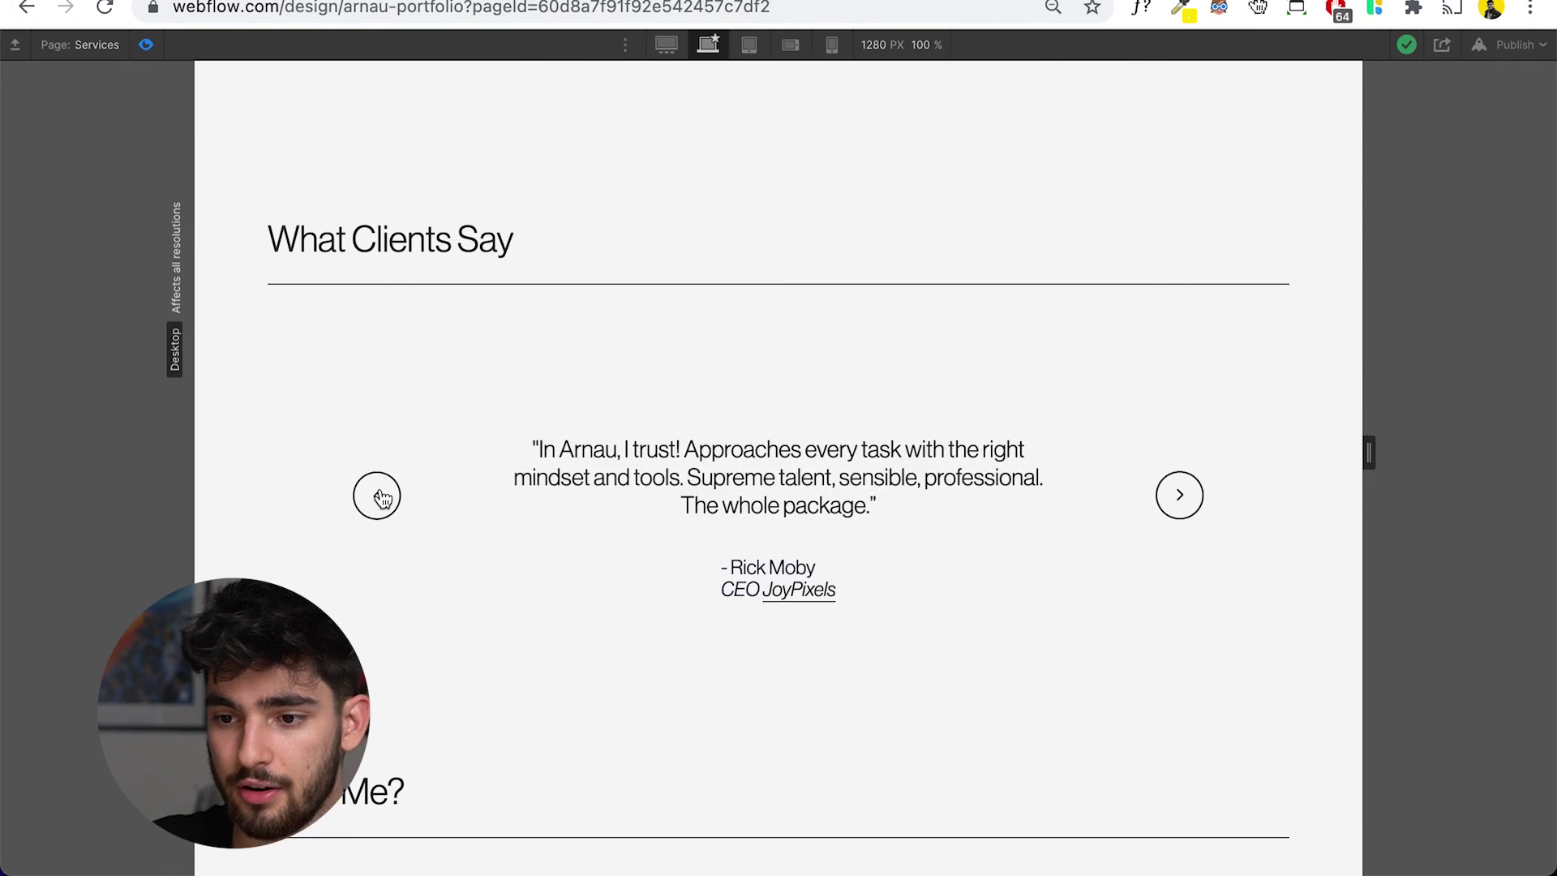
{"action": "left_click", "coordinate": [379, 496]}
{"action": "scroll", "coordinate": [383, 496], "scroll_direction": "down", "scroll_amount": 2}
{"action": "scroll", "coordinate": [382, 497], "scroll_direction": "down", "scroll_amount": 1}
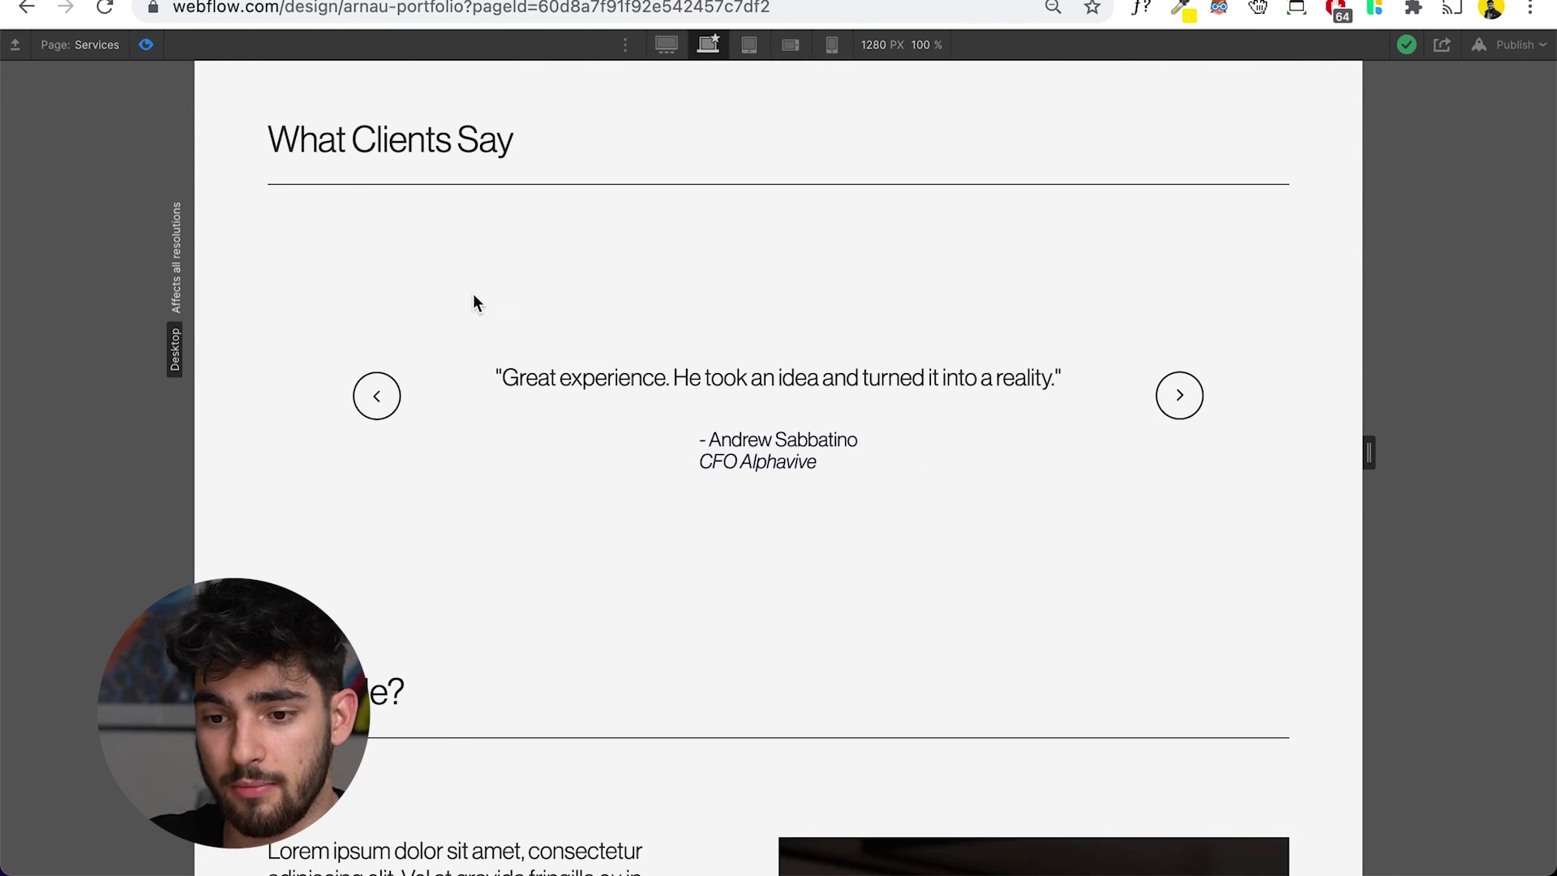
{"action": "scroll", "coordinate": [427, 649], "scroll_direction": "down", "scroll_amount": 6}
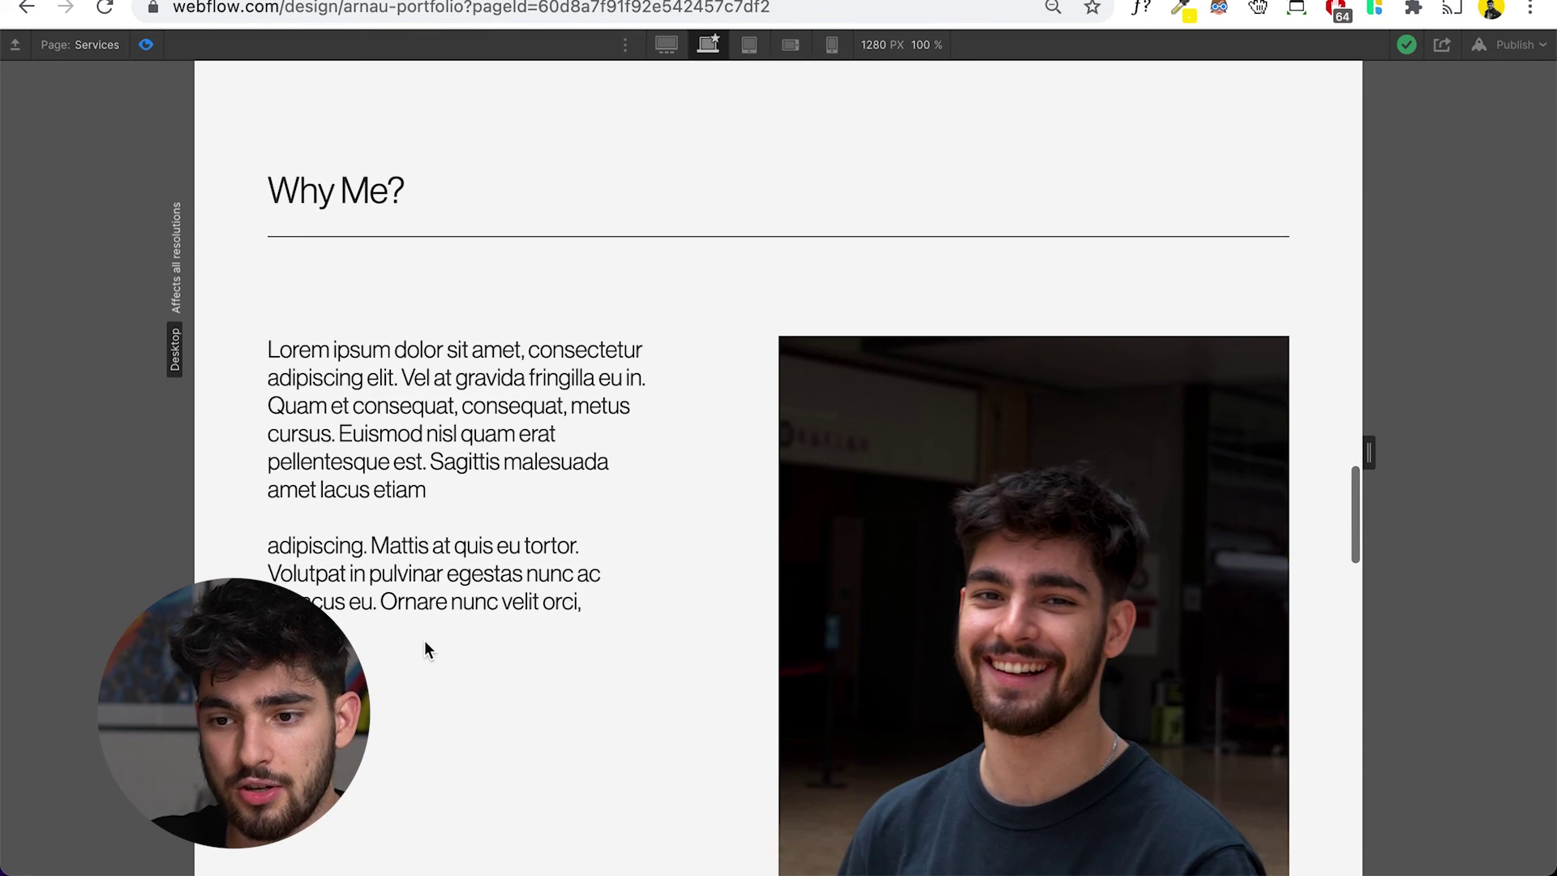
Highlight and review the Why Me paragraphs, then clear the selection.
{"action": "left_click_drag", "start_coordinate": [297, 313], "coordinate": [552, 620]}
{"action": "left_click", "coordinate": [552, 620]}
{"action": "scroll", "coordinate": [551, 620], "scroll_direction": "down", "scroll_amount": 1}
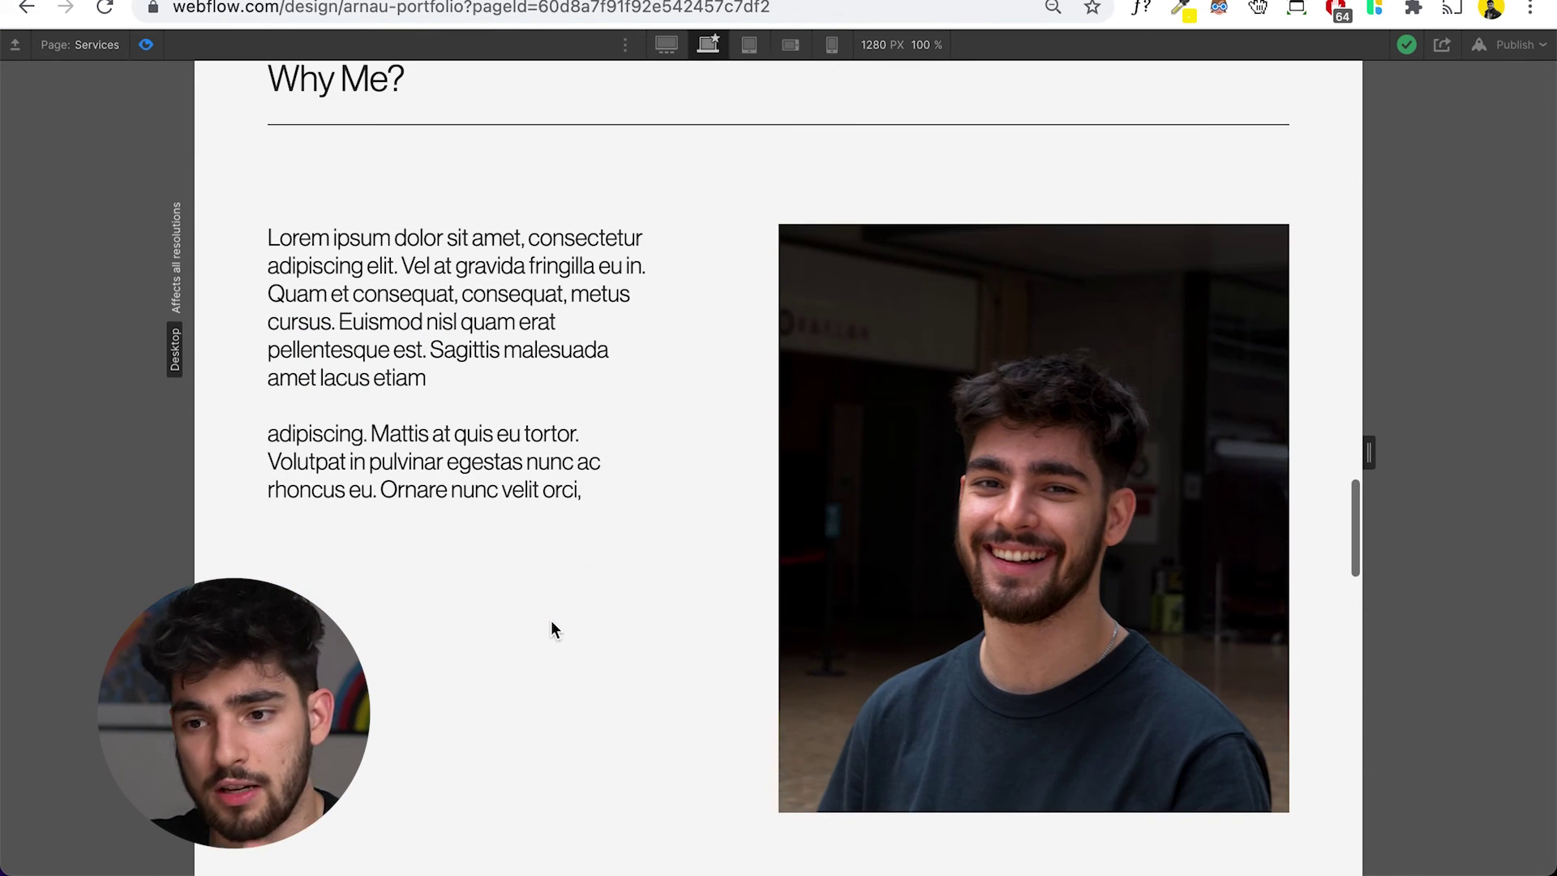
{"action": "scroll", "coordinate": [551, 620], "scroll_direction": "up", "scroll_amount": 1}
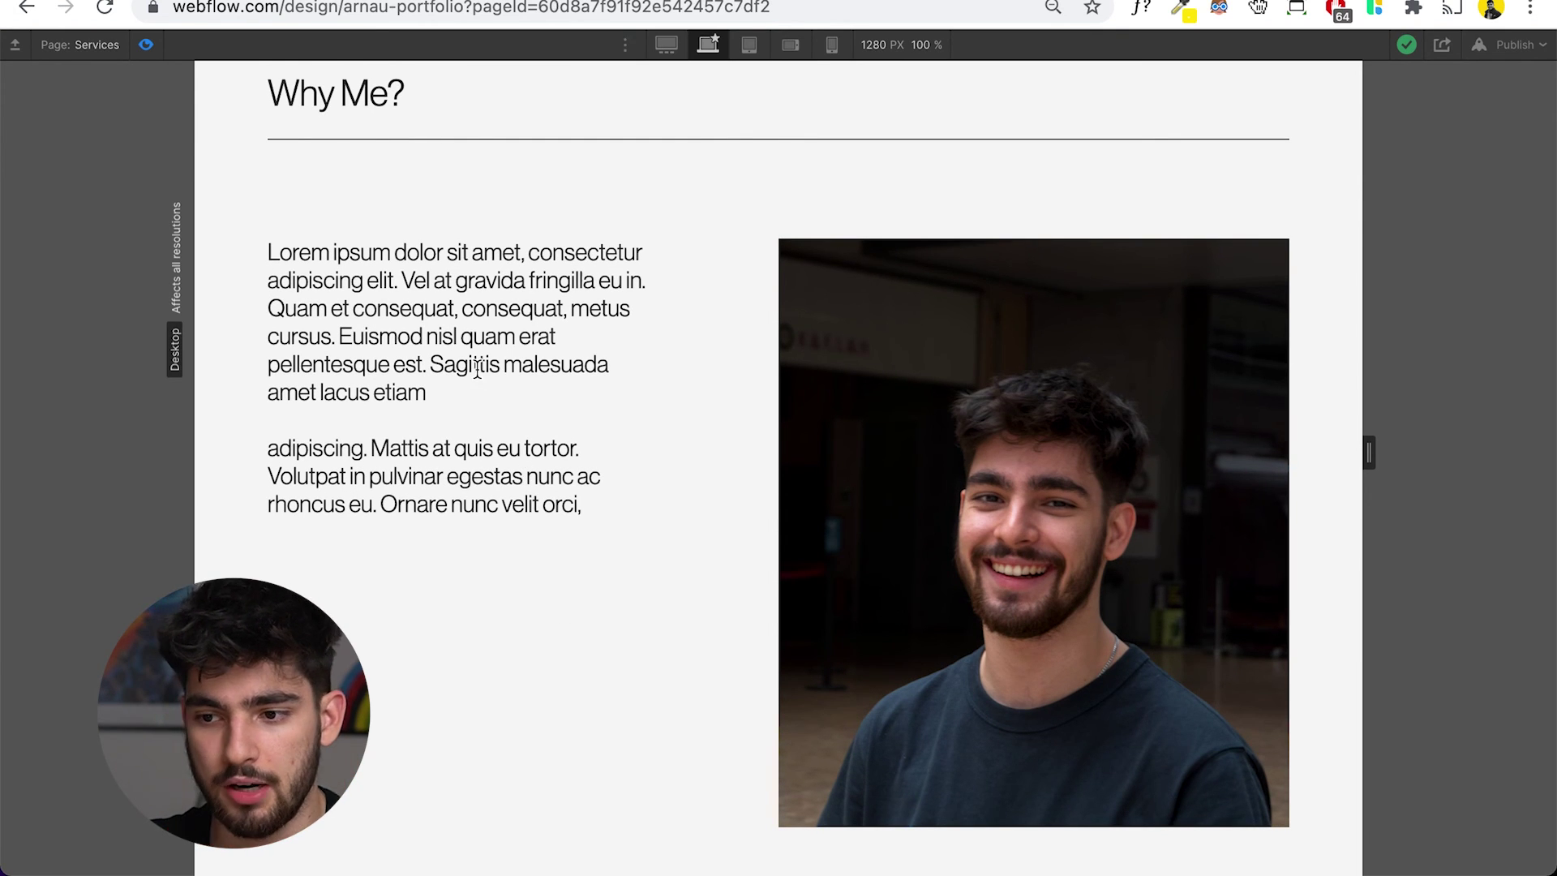
Check the six FAQs, then scroll through Say Hello, Recent Blogs and the newsletter signup.
{"action": "scroll", "coordinate": [1115, 452], "scroll_direction": "down", "scroll_amount": 5}
{"action": "scroll", "coordinate": [1041, 509], "scroll_direction": "down", "scroll_amount": 12}
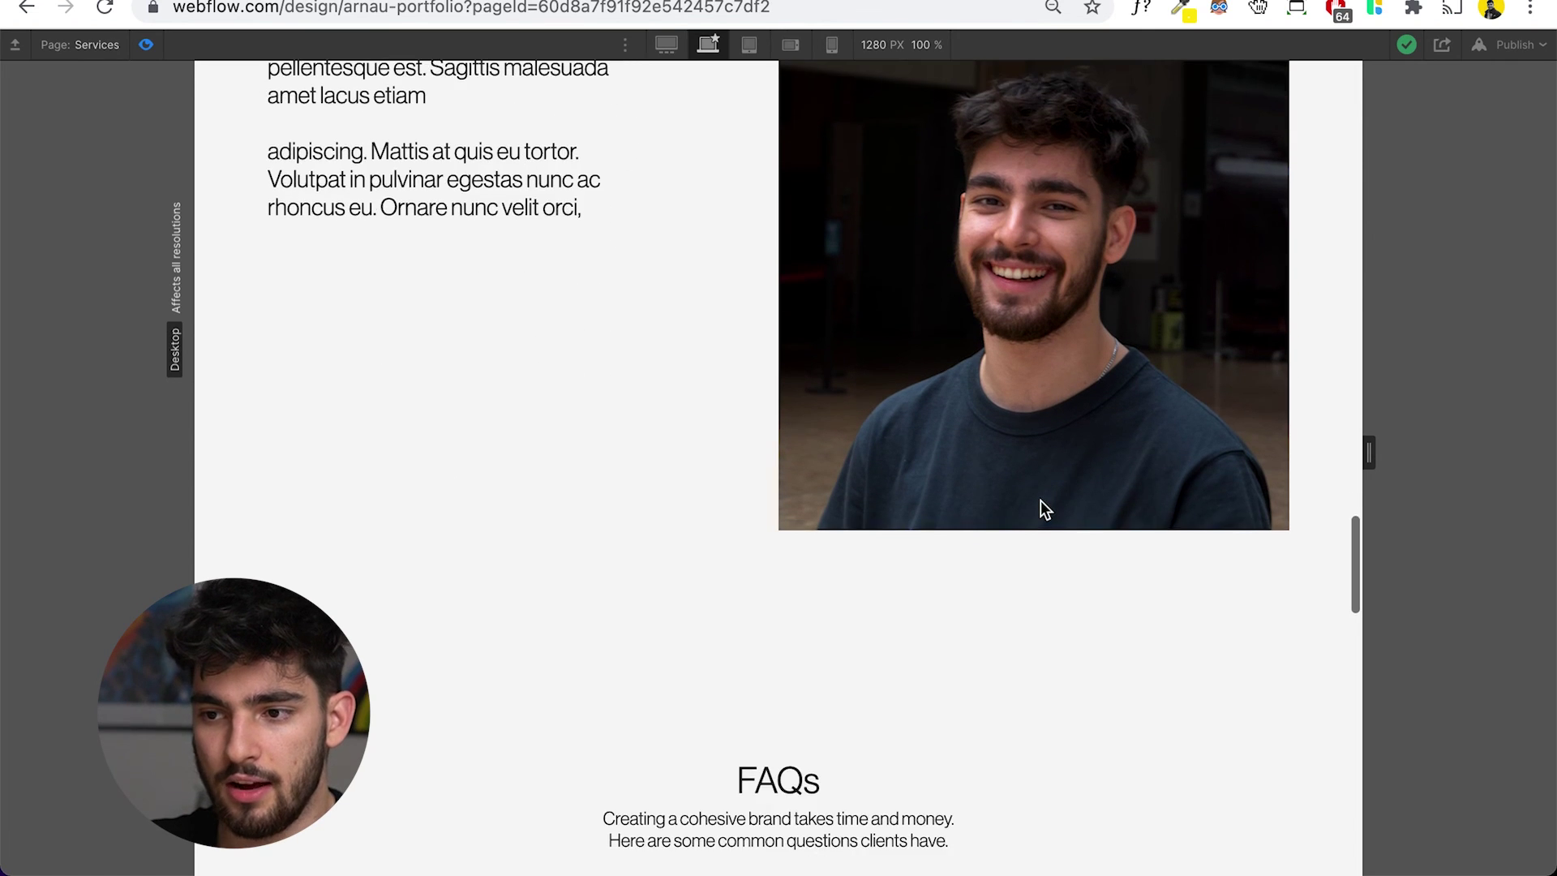
{"action": "scroll", "coordinate": [1040, 502], "scroll_direction": "down", "scroll_amount": 11}
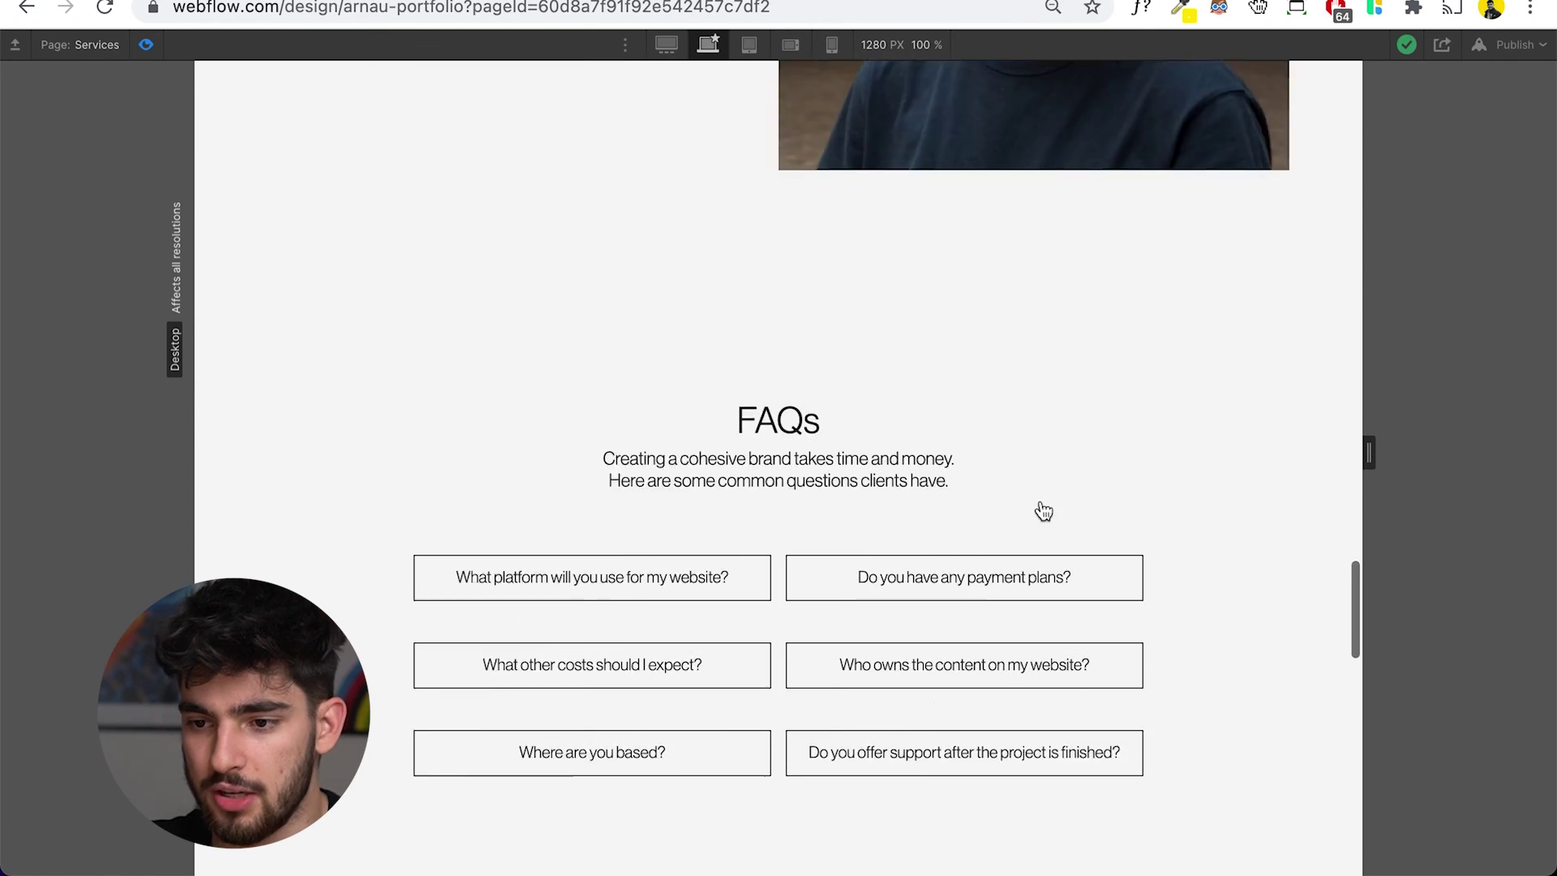
{"action": "left_click_drag", "start_coordinate": [727, 288], "coordinate": [973, 375]}
{"action": "left_click", "coordinate": [975, 379]}
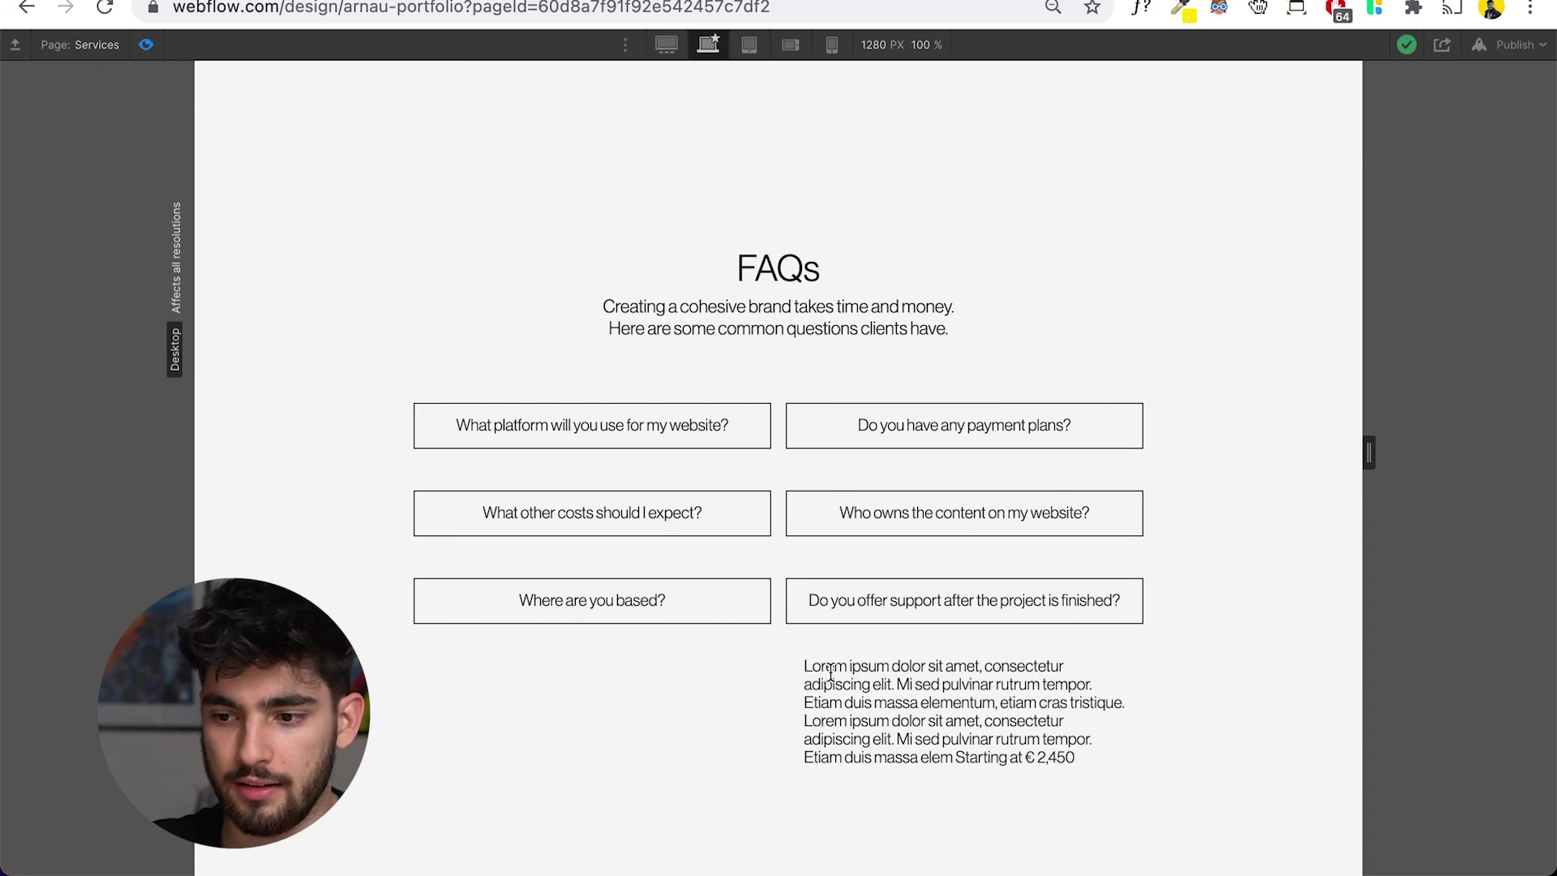
{"action": "left_click_drag", "start_coordinate": [830, 673], "coordinate": [924, 807]}
{"action": "scroll", "coordinate": [640, 513], "scroll_direction": "down", "scroll_amount": 6}
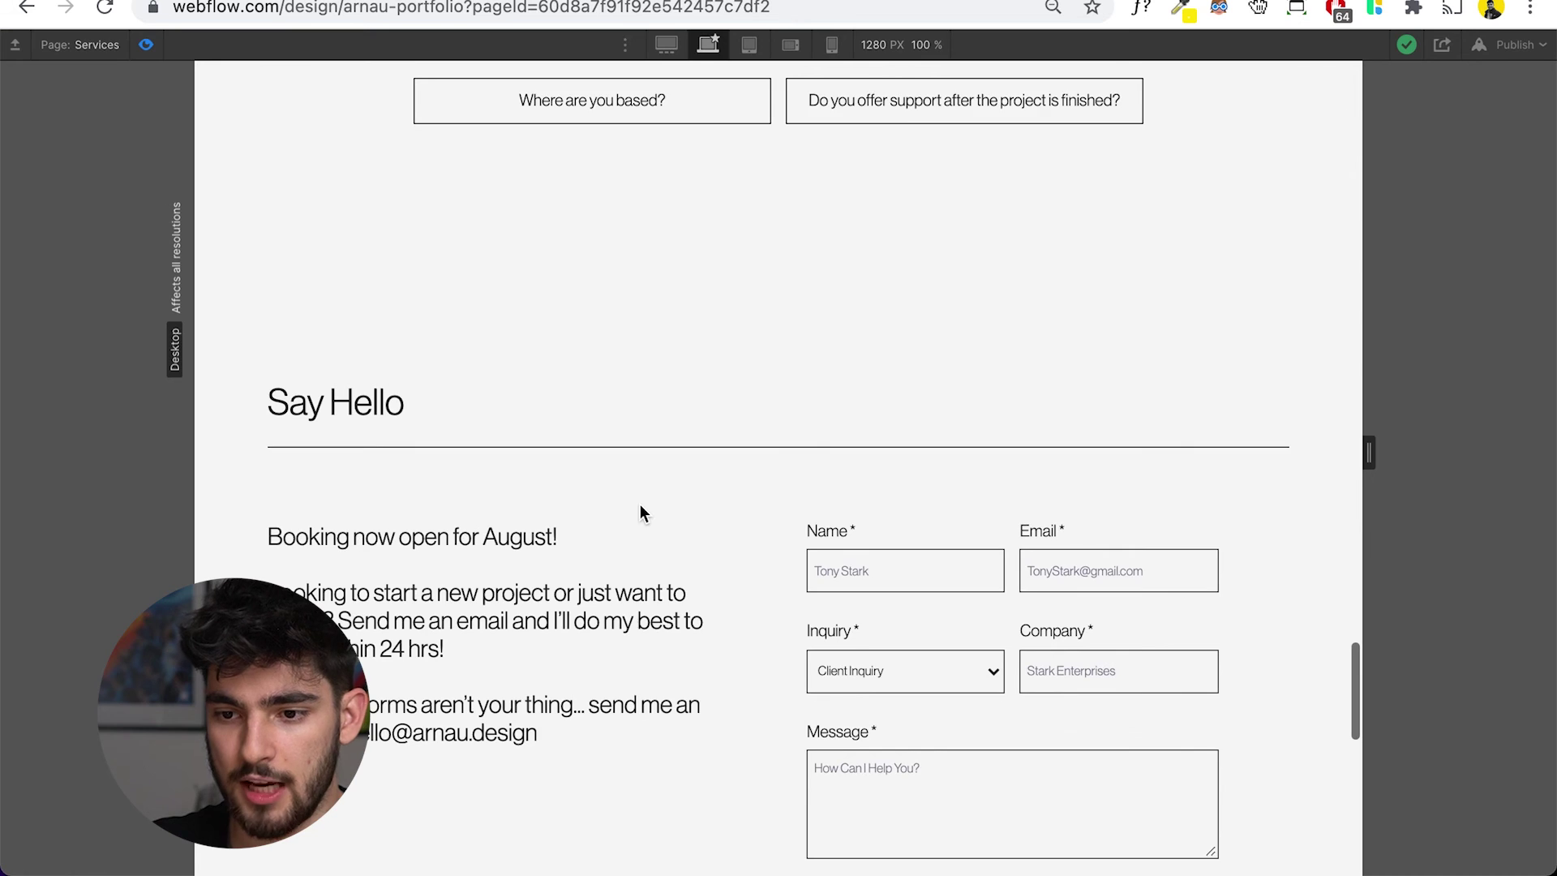
{"action": "scroll", "coordinate": [639, 505], "scroll_direction": "down", "scroll_amount": 7}
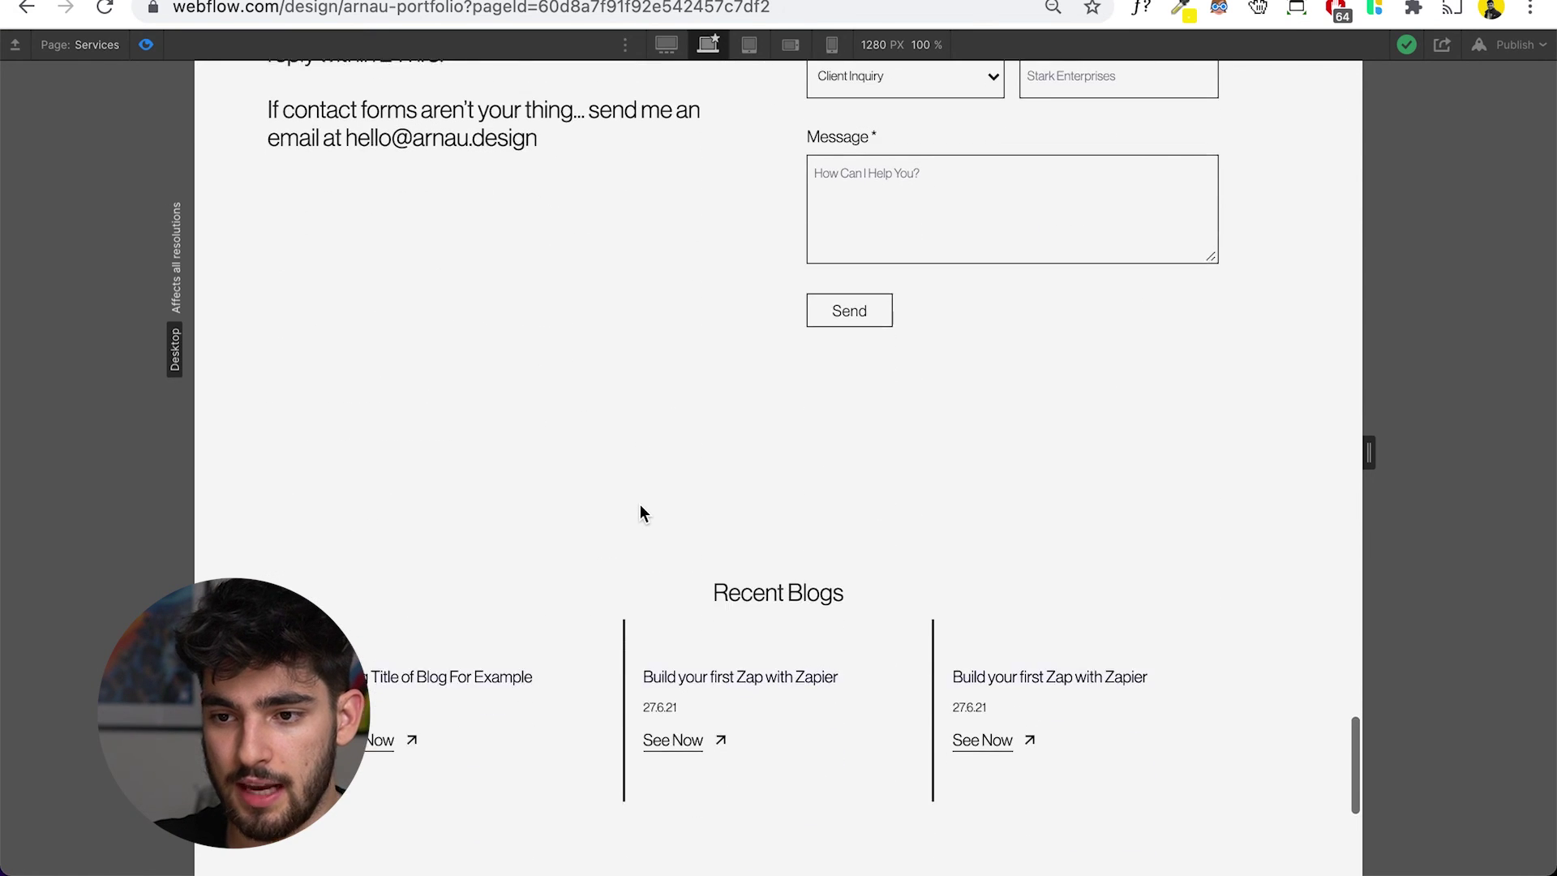
{"action": "scroll", "coordinate": [640, 506], "scroll_direction": "down", "scroll_amount": 5}
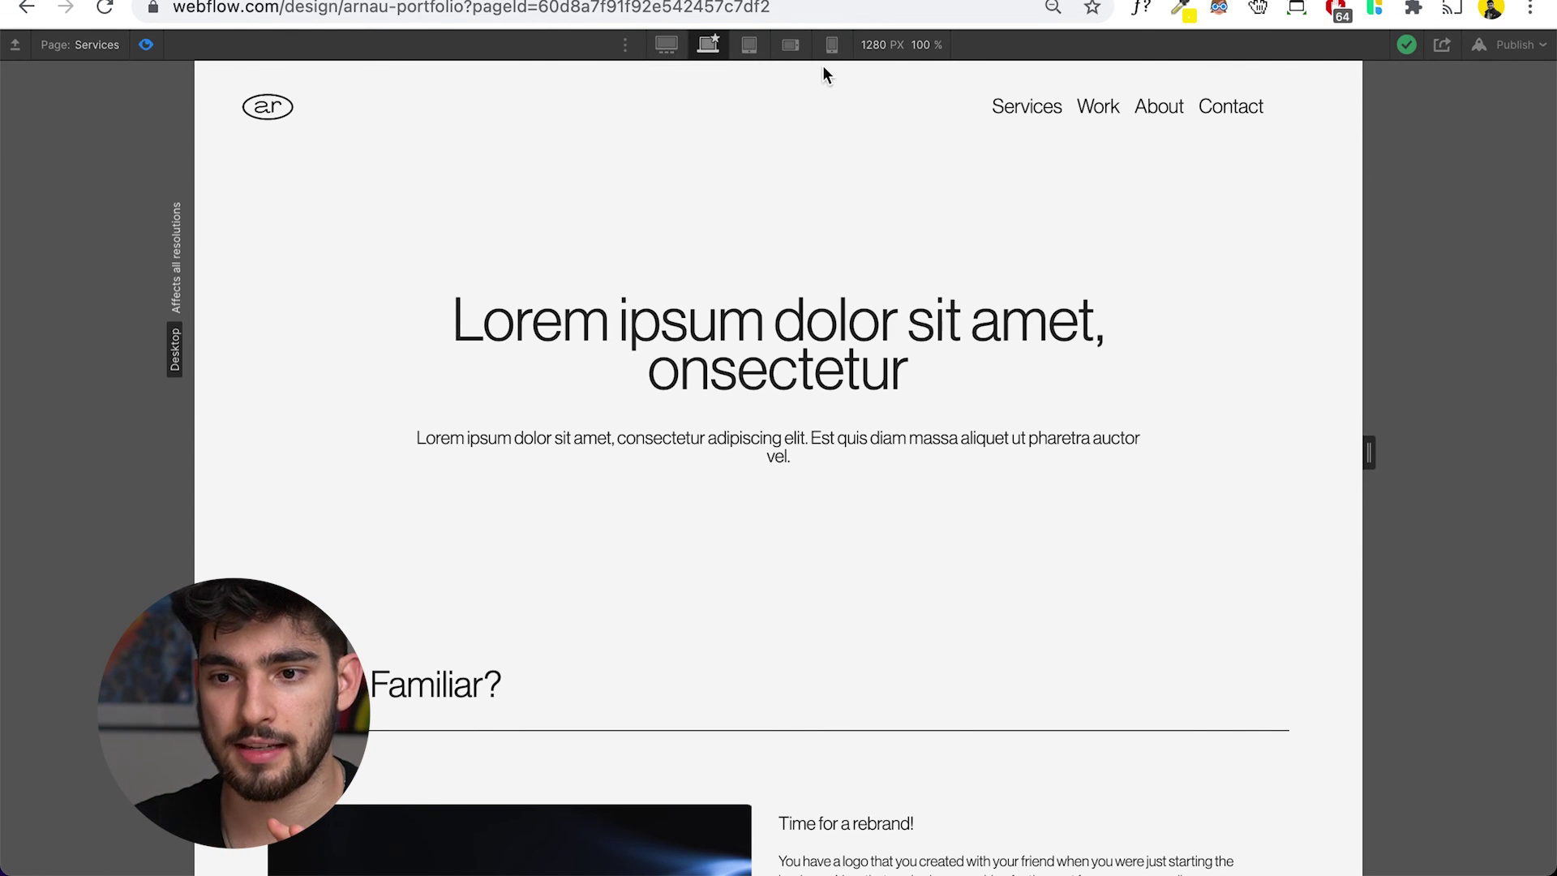
Switch the canvas to the 320 px Mobile Portrait breakpoint.
{"action": "left_click", "coordinate": [832, 46]}
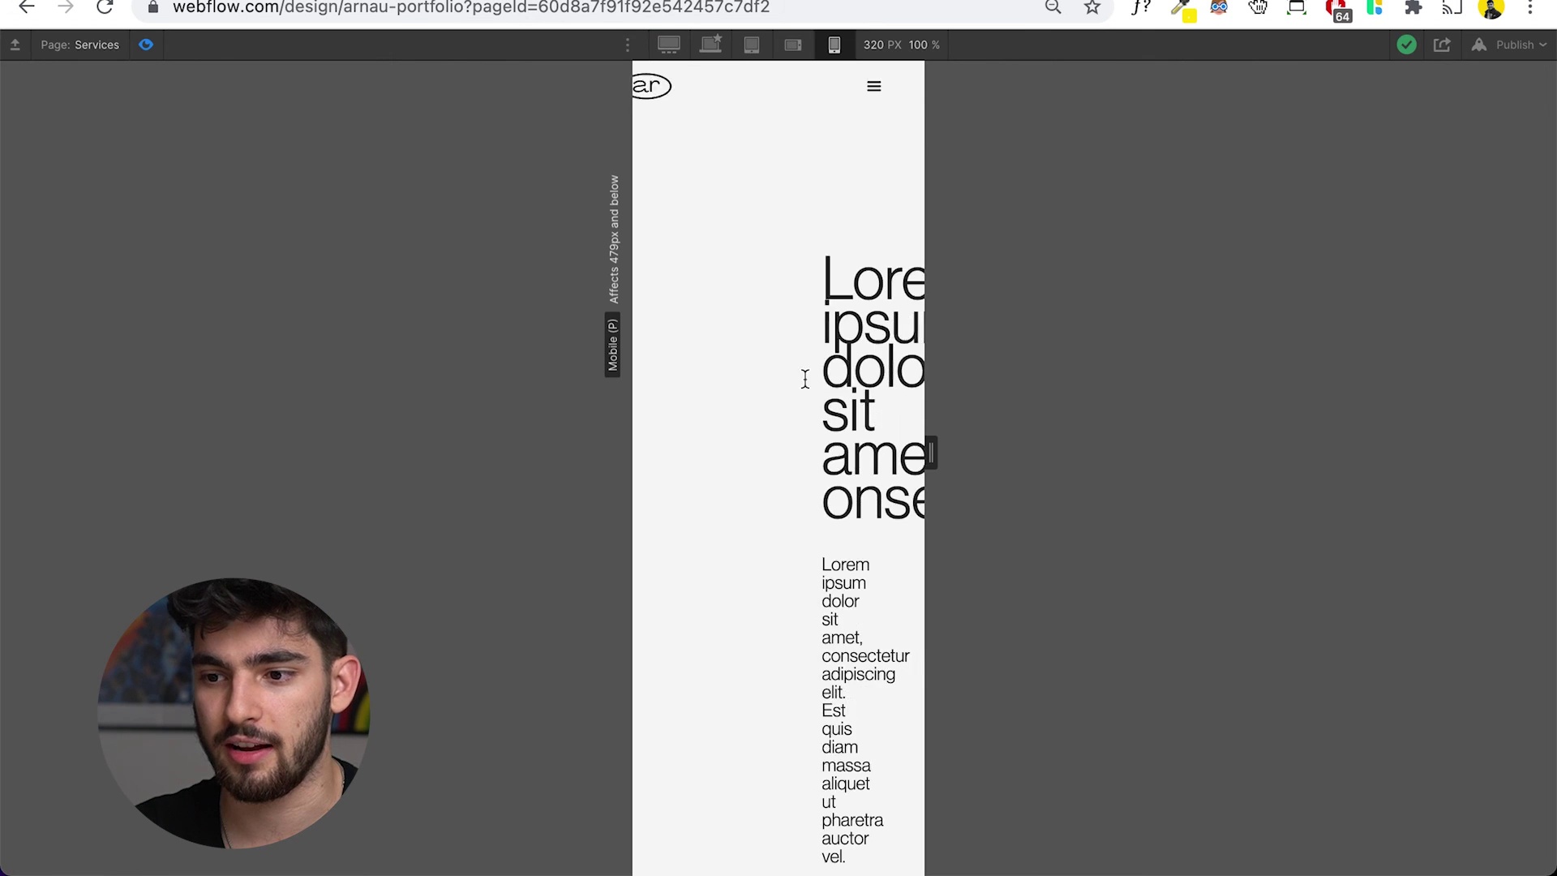